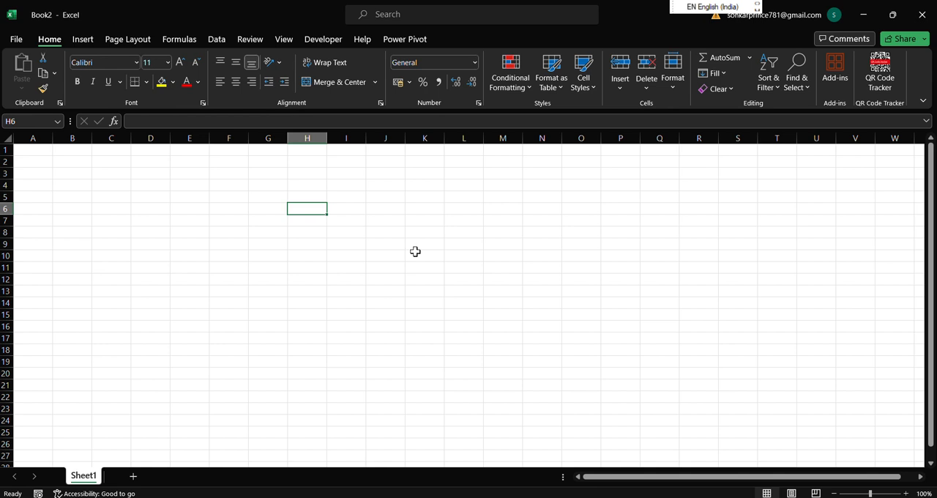
{"action": "left_click", "coordinate": [379, 220]}
{"action": "left_click", "coordinate": [448, 222]}
{"action": "left_click", "coordinate": [313, 228]}
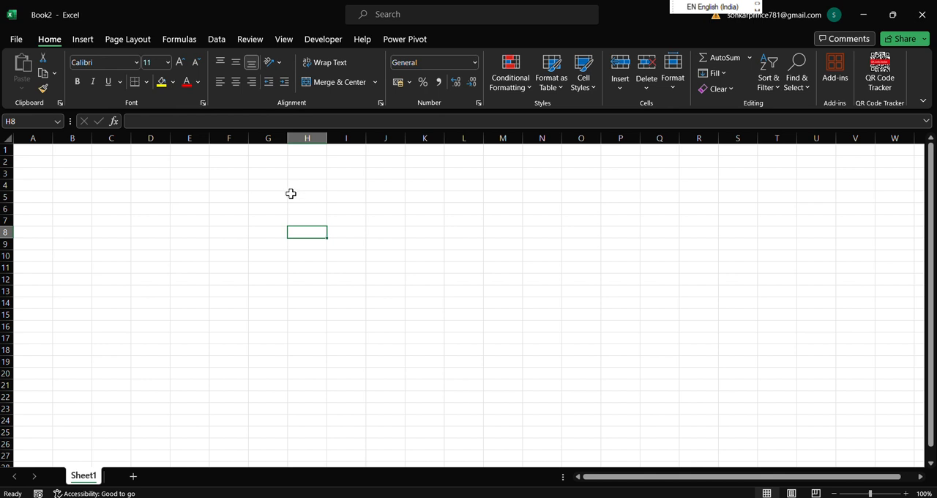
Merge and center the range G3:M4 as a heading cell.
{"action": "left_click_drag", "start_coordinate": [259, 174], "coordinate": [486, 185]}
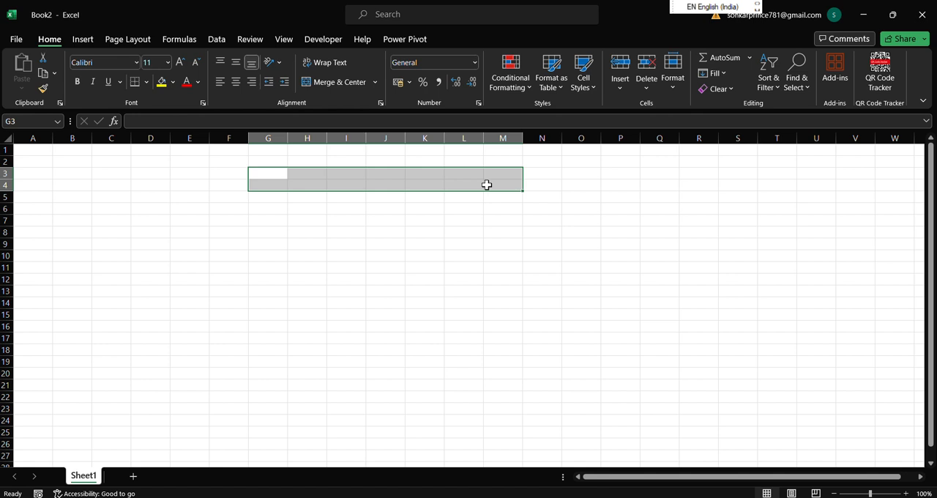
{"action": "key", "text": "alt"}
{"action": "key", "text": "h"}
{"action": "key", "text": "m"}
{"action": "key", "text": "c"}
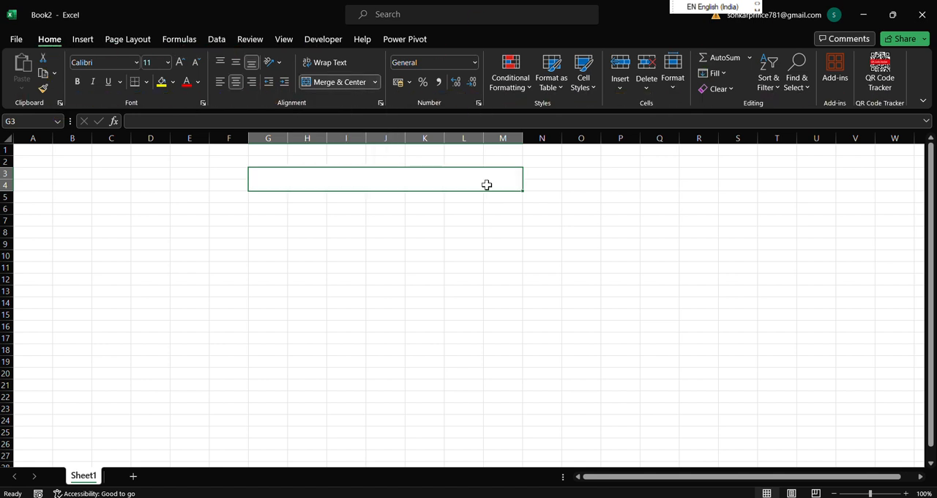
Enter the title "suntech computer institute" in the merged cell G3:M4.
{"action": "type", "text": "s"}
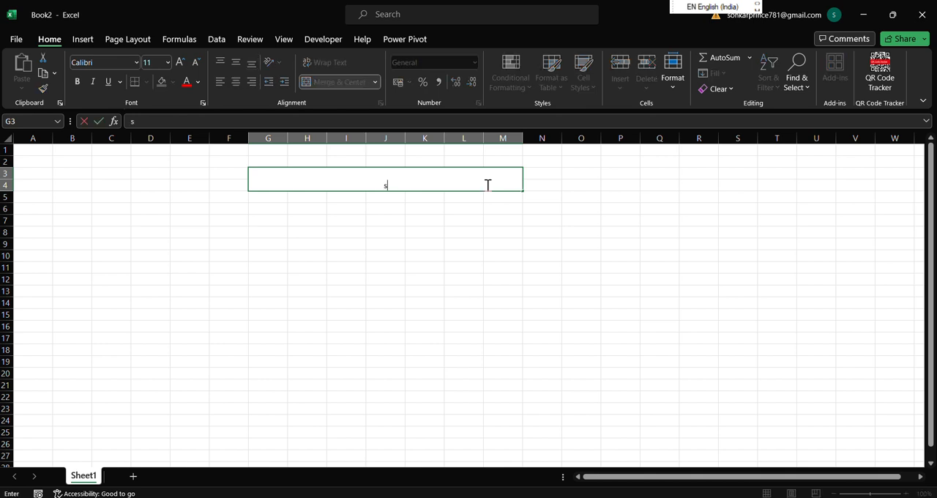
{"action": "type", "text": "untech comput"}
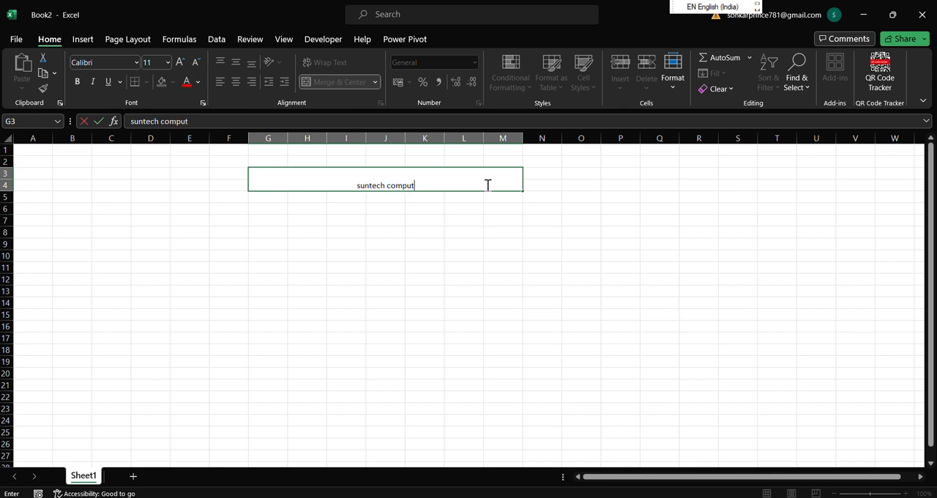
{"action": "type", "text": "er ibsti"}
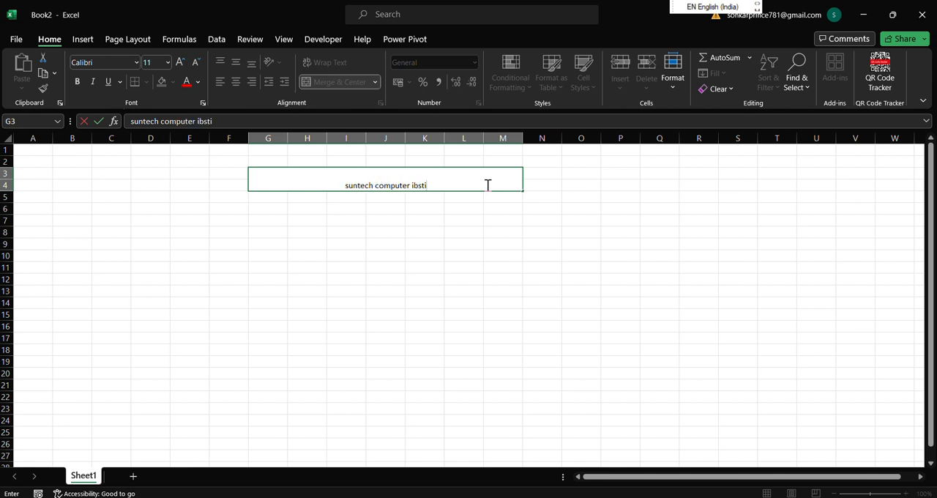
{"action": "type", "text": "tute"}
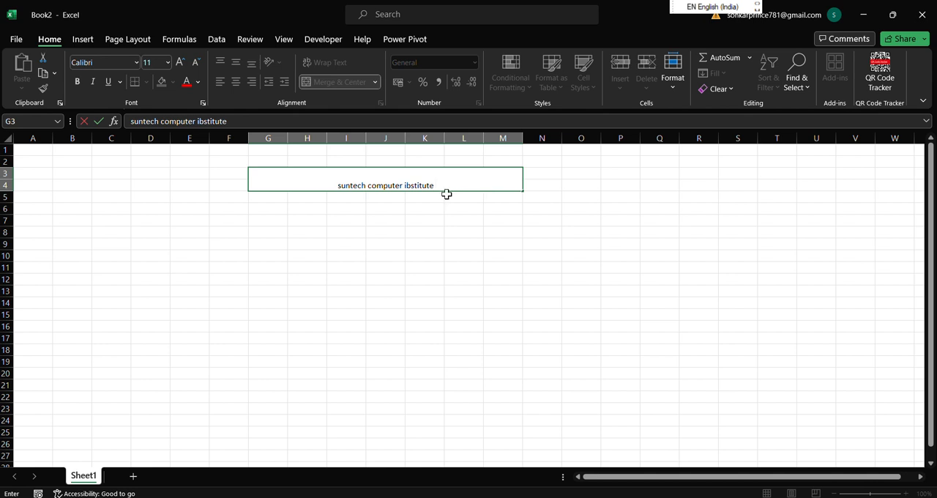
{"action": "key", "text": "BackSpace"}
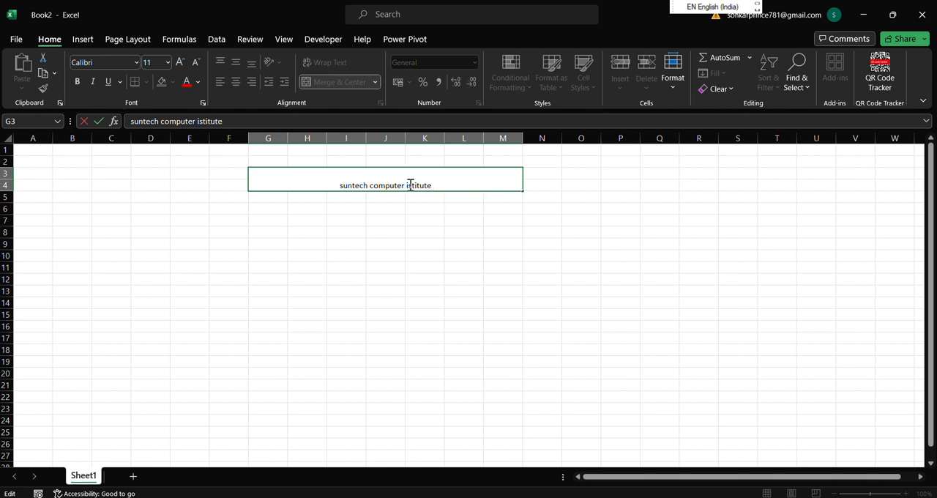
{"action": "type", "text": "n"}
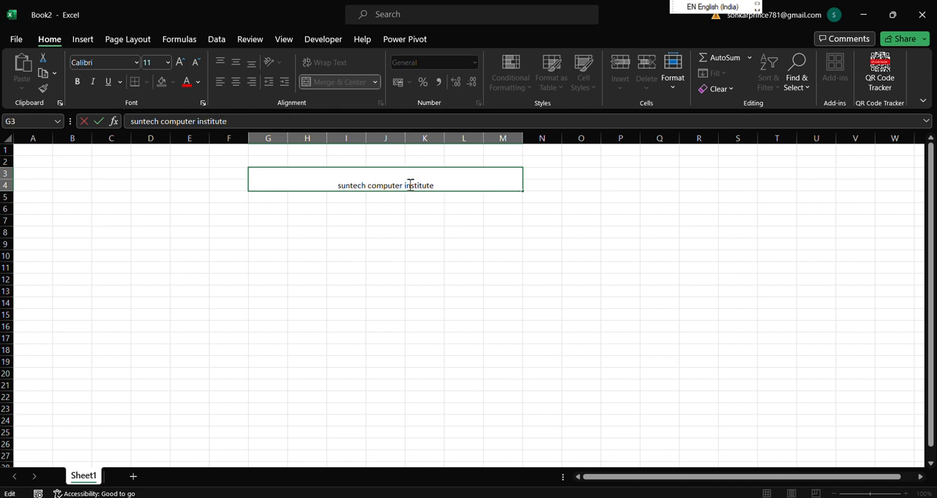
{"action": "left_click", "coordinate": [441, 205]}
Increase the font size of the "suntech computer institute" title to 26.
{"action": "left_click", "coordinate": [410, 185]}
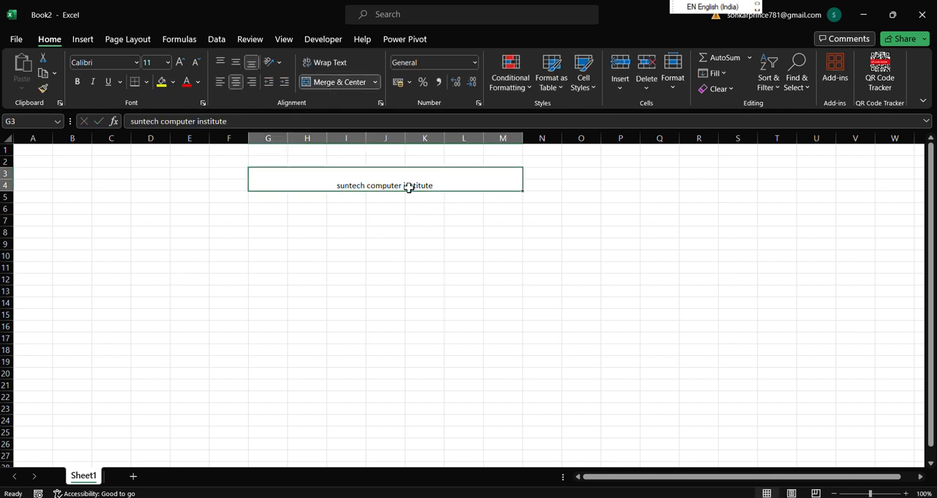
{"action": "left_click", "coordinate": [179, 63]}
{"action": "left_click", "coordinate": [179, 62]}
{"action": "left_click", "coordinate": [179, 62]}
{"action": "left_click", "coordinate": [179, 62]}
{"action": "left_click", "coordinate": [179, 62]}
{"action": "left_click", "coordinate": [179, 62]}
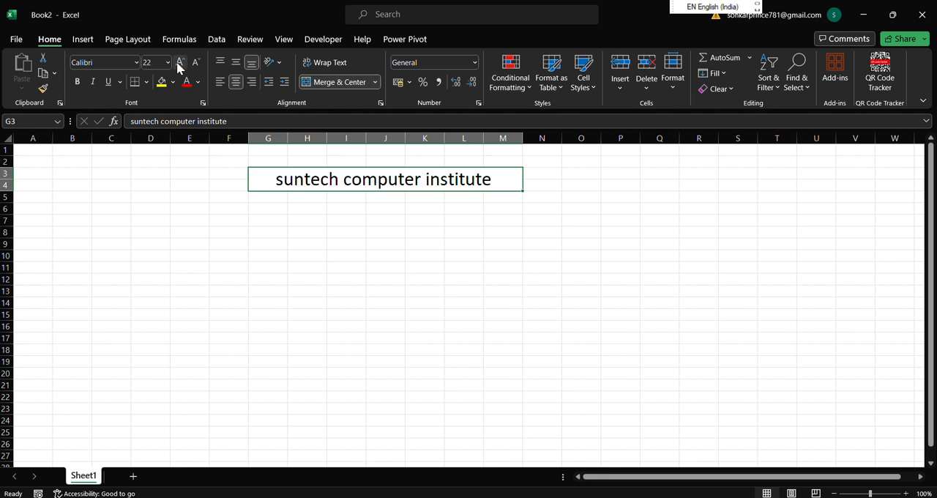
{"action": "left_click", "coordinate": [179, 63]}
{"action": "left_click", "coordinate": [307, 266]}
{"action": "left_click", "coordinate": [275, 213]}
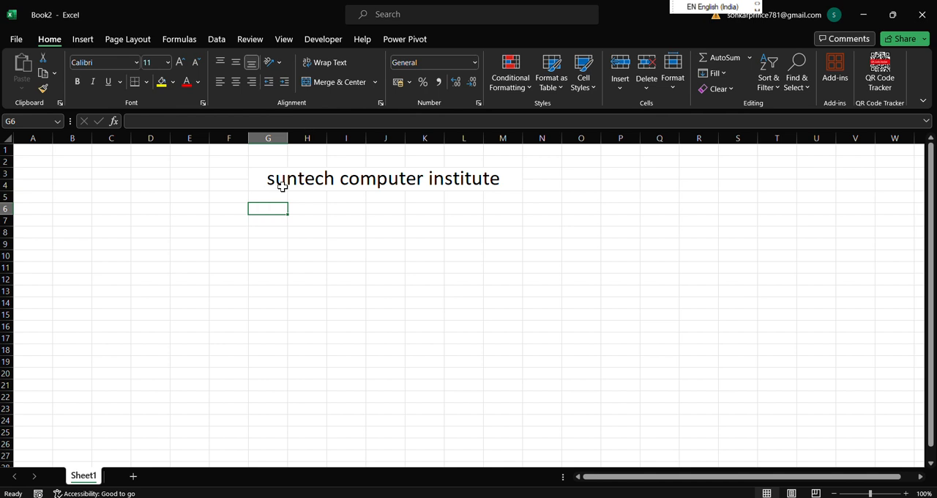
Apply All Borders to the merged title cell.
{"action": "left_click", "coordinate": [282, 186]}
{"action": "left_click", "coordinate": [145, 81]}
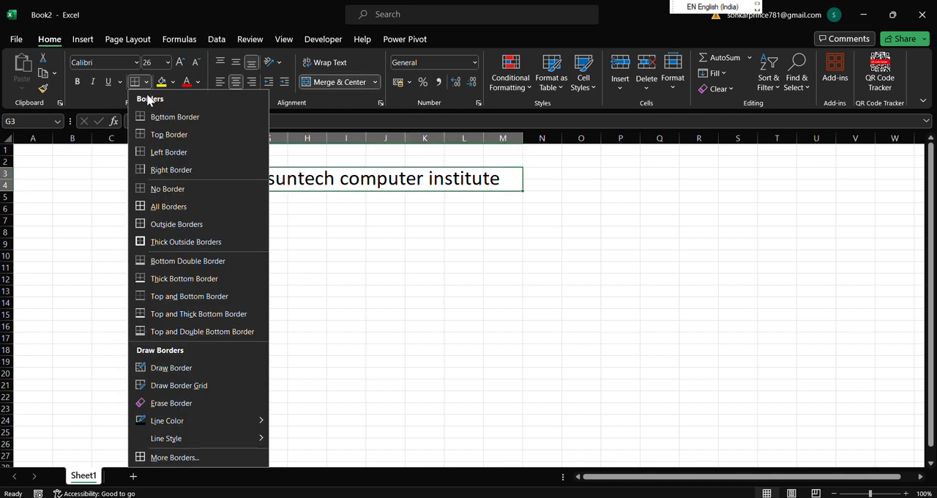
{"action": "left_click", "coordinate": [159, 213]}
{"action": "left_click", "coordinate": [385, 244]}
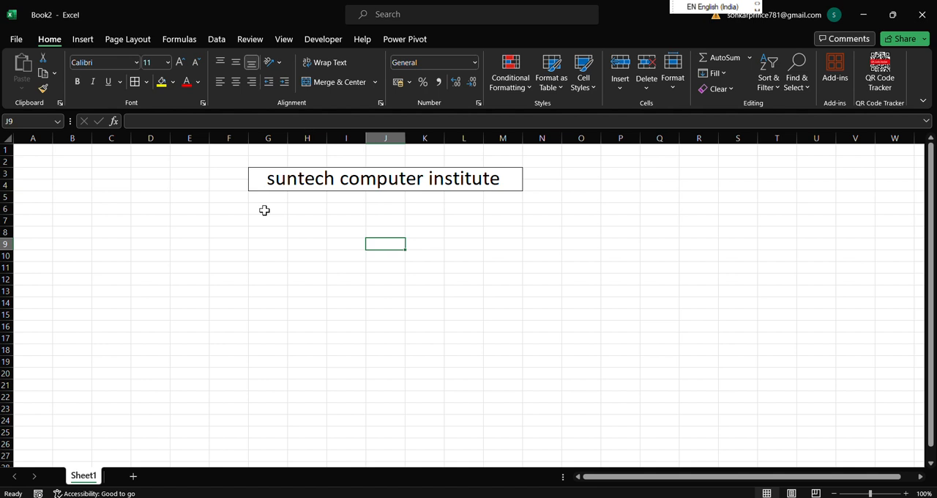
Widen column G to nearly double its width and enter the label "Name" in G6.
{"action": "left_click", "coordinate": [264, 210]}
{"action": "left_click_drag", "start_coordinate": [288, 138], "coordinate": [322, 138]}
{"action": "type", "text": "Nam"}
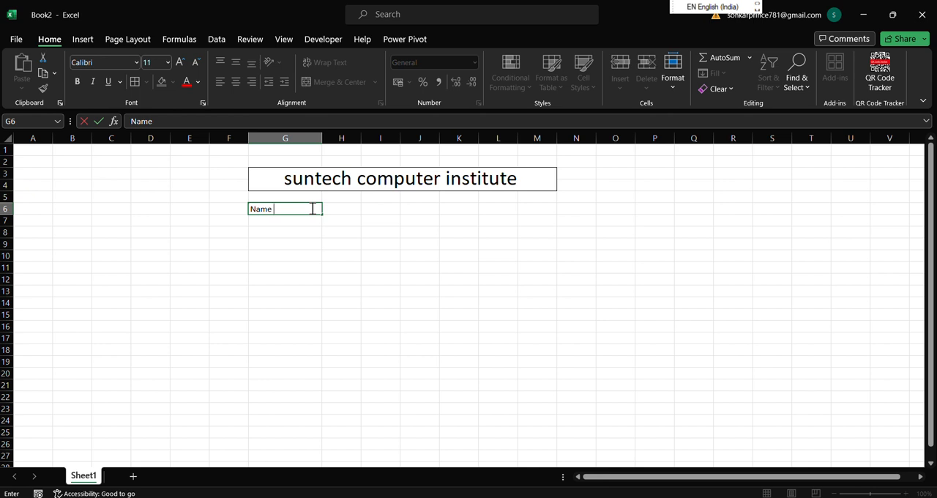
{"action": "type", "text": "e"}
Enter the labels "GST NO.", "Adress" and "Contact no." in cells G7 to G9.
{"action": "left_click", "coordinate": [304, 223]}
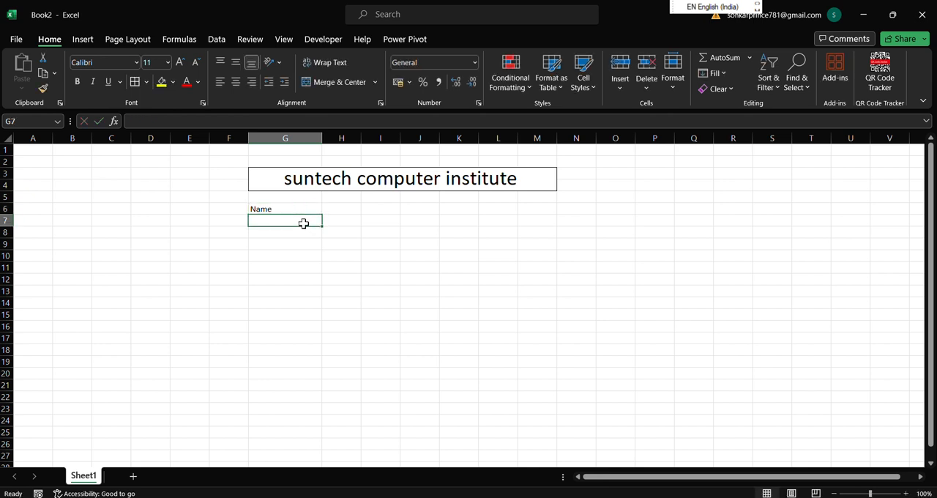
{"action": "type", "text": "GST NO"}
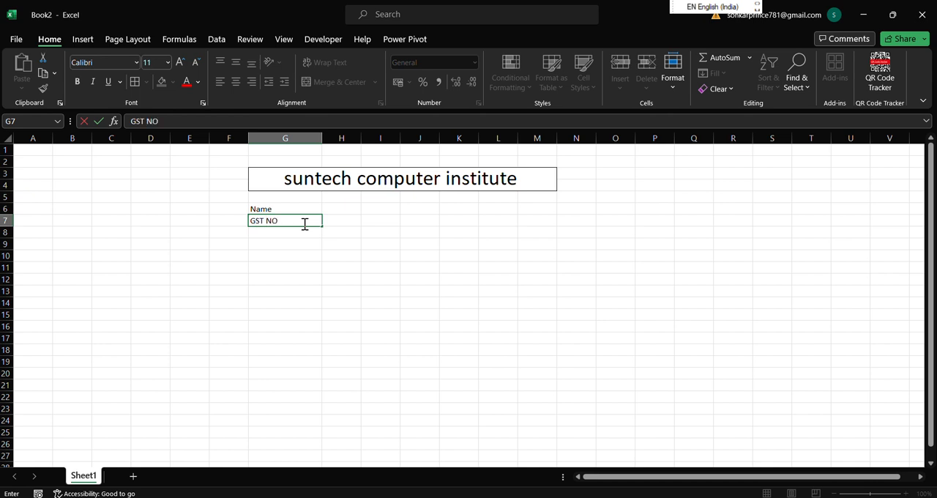
{"action": "type", "text": "."}
{"action": "left_click", "coordinate": [295, 237]}
{"action": "type", "text": "Adress"}
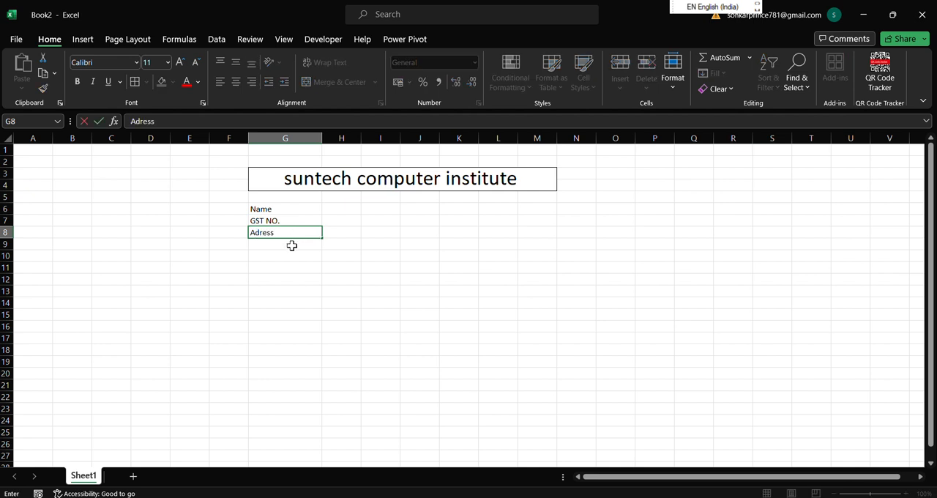
{"action": "left_click", "coordinate": [291, 245]}
{"action": "type", "text": "Contact n"}
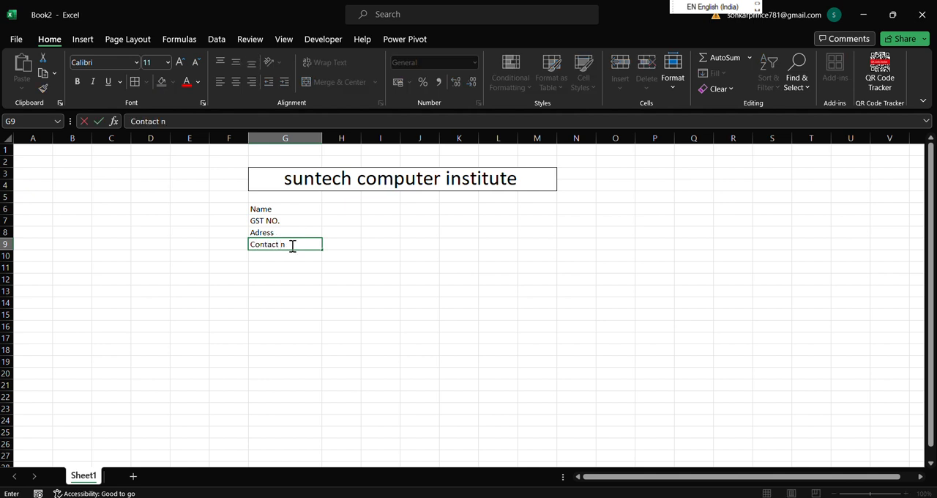
{"action": "type", "text": "o."}
{"action": "left_click", "coordinate": [406, 244]}
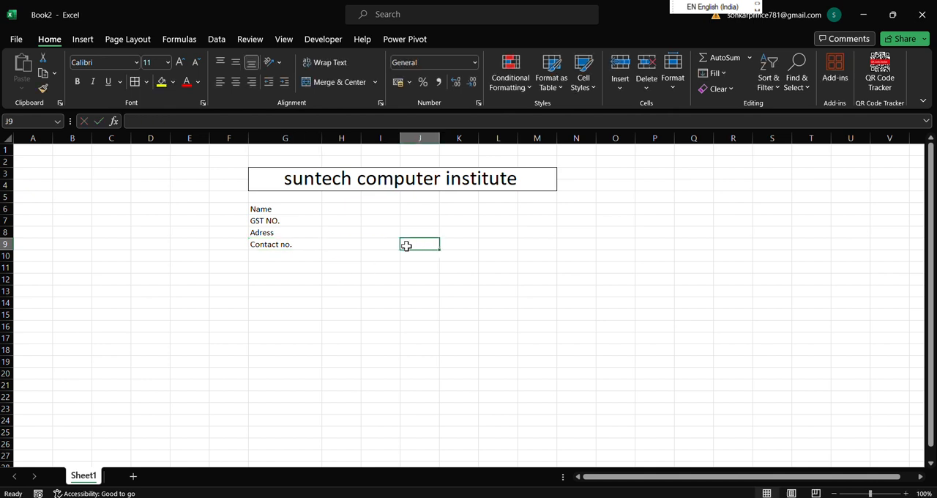
Merge columns J to L separately in each of rows 6 to 9.
{"action": "left_click_drag", "start_coordinate": [355, 210], "coordinate": [443, 211]}
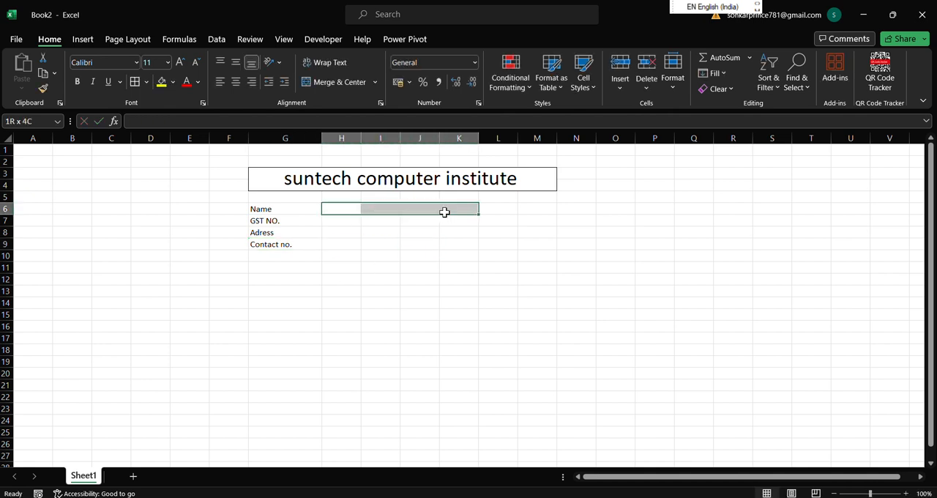
{"action": "left_click_drag", "start_coordinate": [421, 253], "coordinate": [420, 245]}
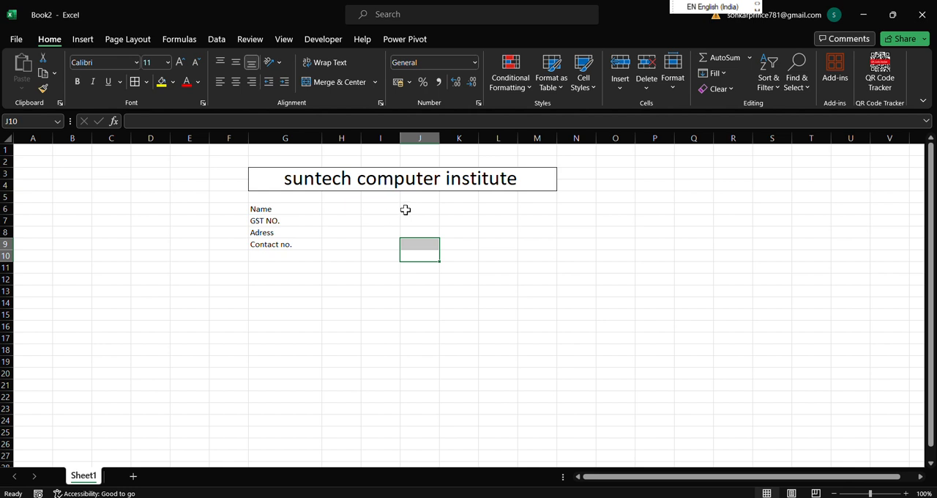
{"action": "left_click_drag", "start_coordinate": [404, 209], "coordinate": [498, 244]}
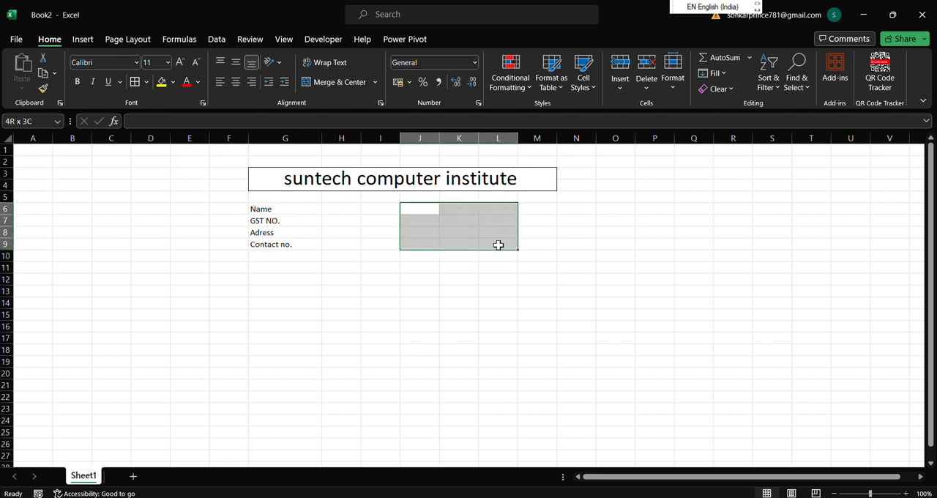
{"action": "left_click", "coordinate": [374, 82]}
{"action": "left_click", "coordinate": [357, 117]}
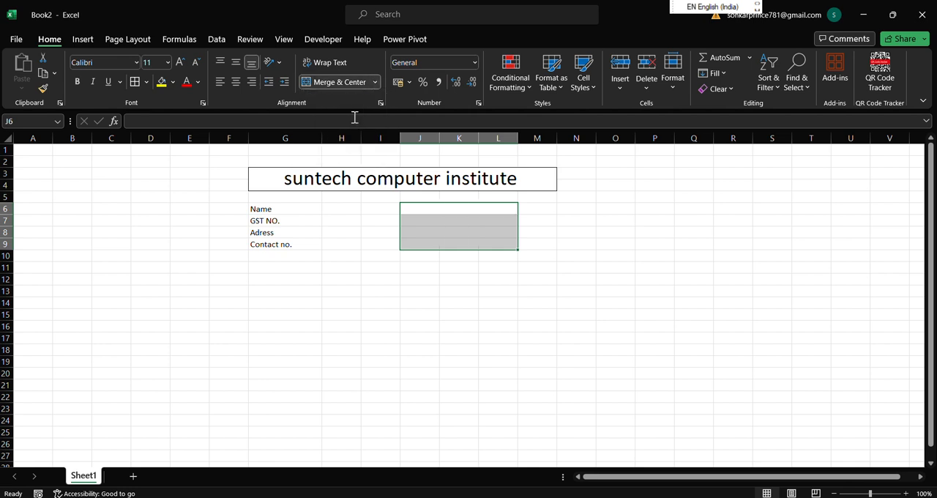
{"action": "left_click", "coordinate": [554, 326]}
Enter the customer's full name in J6 and the GST number in J7.
{"action": "left_click", "coordinate": [469, 211]}
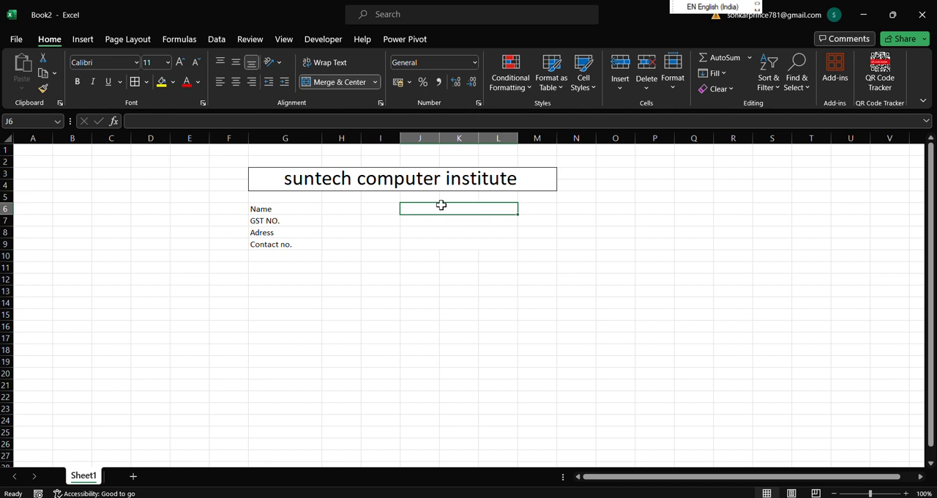
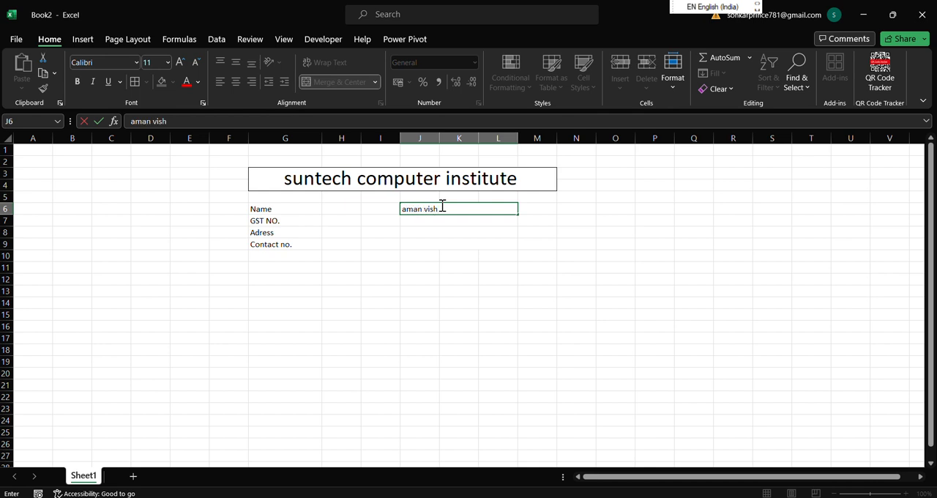
{"action": "left_click", "coordinate": [469, 220]}
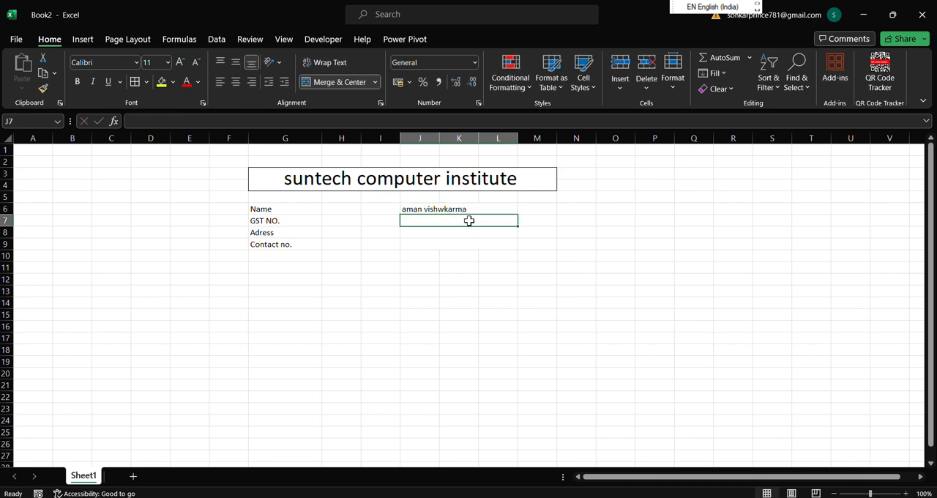
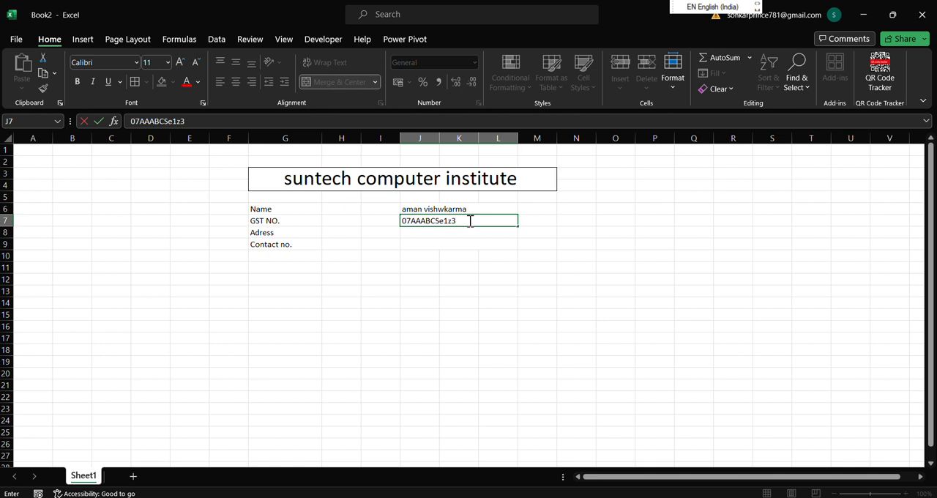
{"action": "key", "text": "Return"}
Enter the customer's address in J8 and the contact phone number in J9.
{"action": "type", "text": "t"}
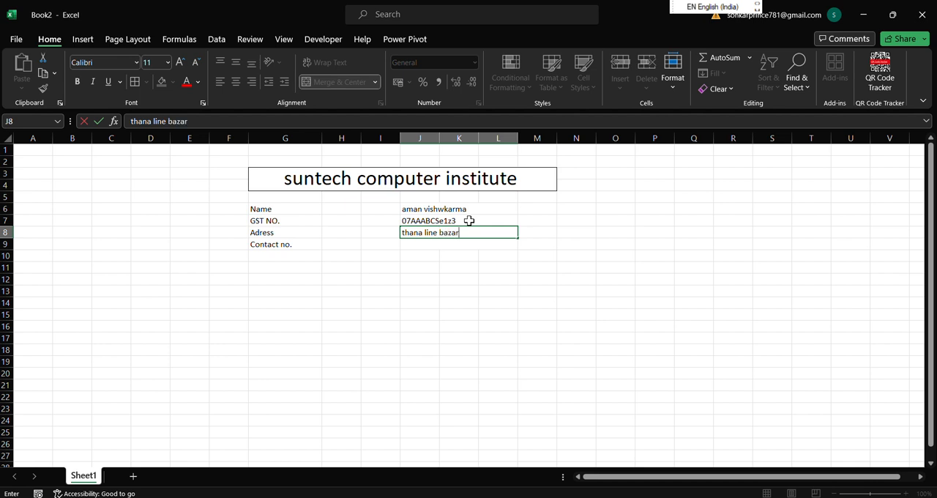
{"action": "type", "text": "hana line bazar"}
{"action": "left_click", "coordinate": [461, 243]}
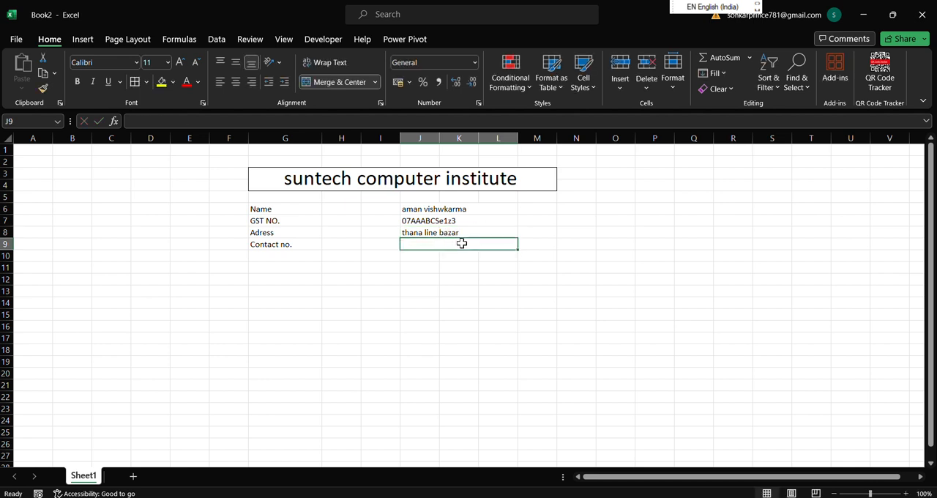
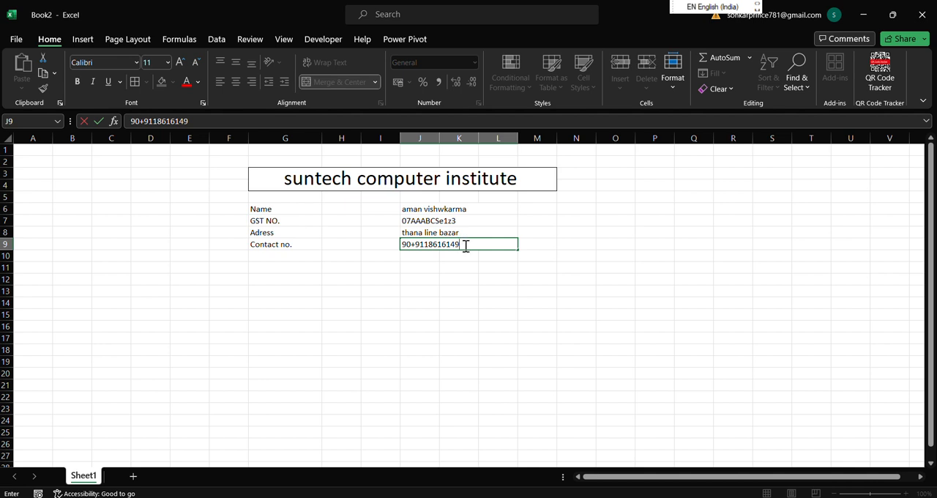
Make the details block G6:L10 bold and set its font size to 16.
{"action": "left_click_drag", "start_coordinate": [263, 208], "coordinate": [462, 251]}
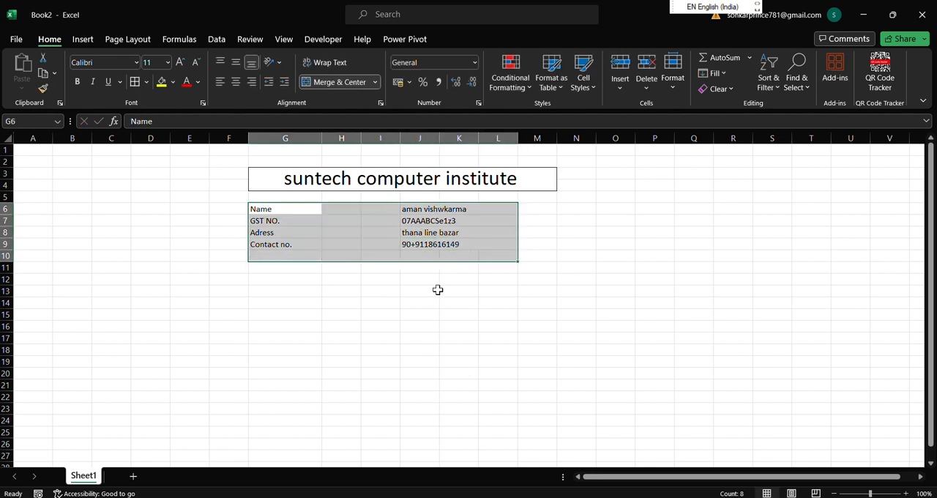
{"action": "left_click", "coordinate": [77, 82]}
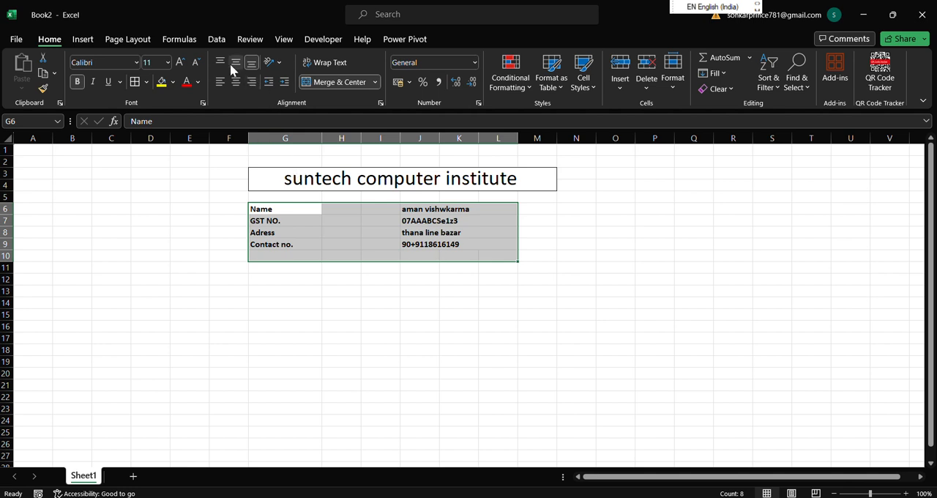
{"action": "left_click", "coordinate": [179, 62]}
{"action": "left_click", "coordinate": [179, 62]}
{"action": "left_click", "coordinate": [179, 61]}
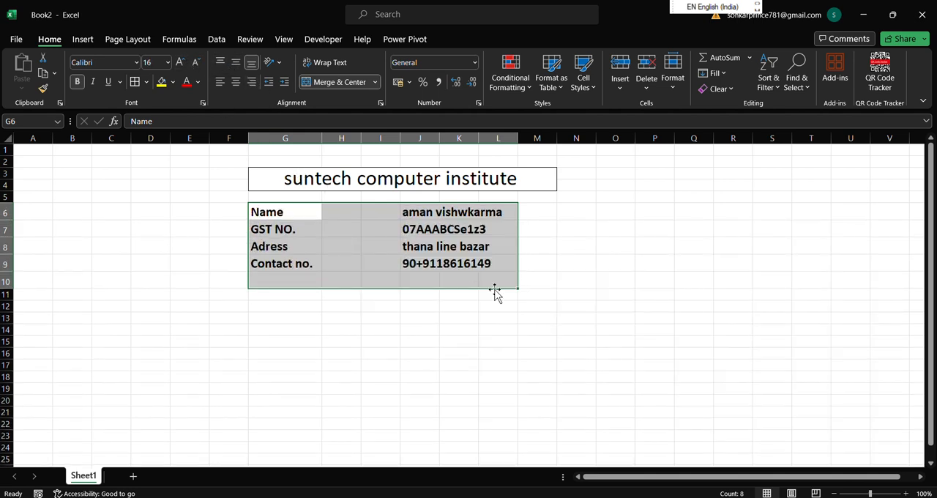
{"action": "left_click", "coordinate": [578, 364]}
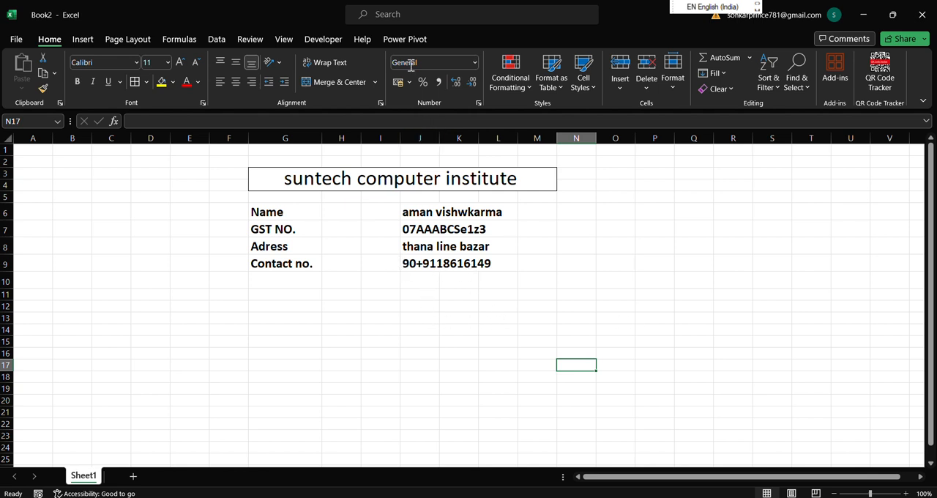
Merge and center cells N6 to P6 and enter the label "date" in the merged cell.
{"action": "left_click_drag", "start_coordinate": [567, 215], "coordinate": [646, 213]}
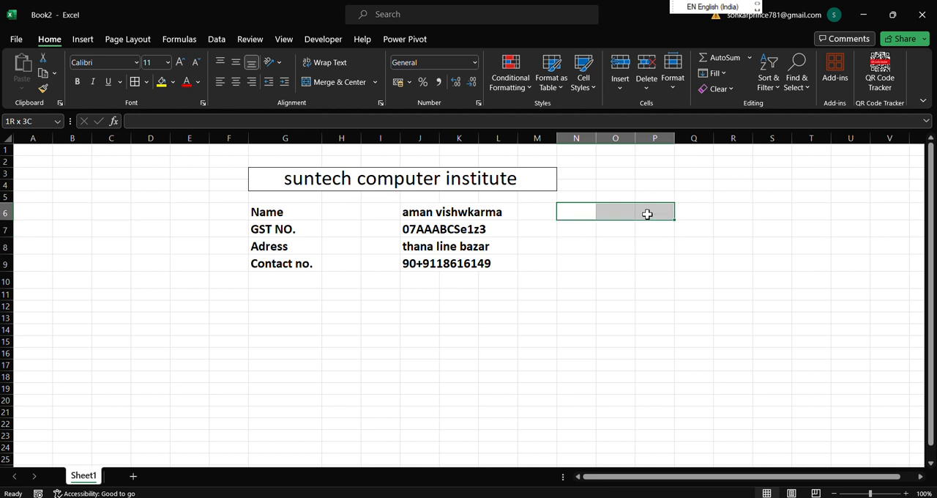
{"action": "left_click", "coordinate": [340, 83]}
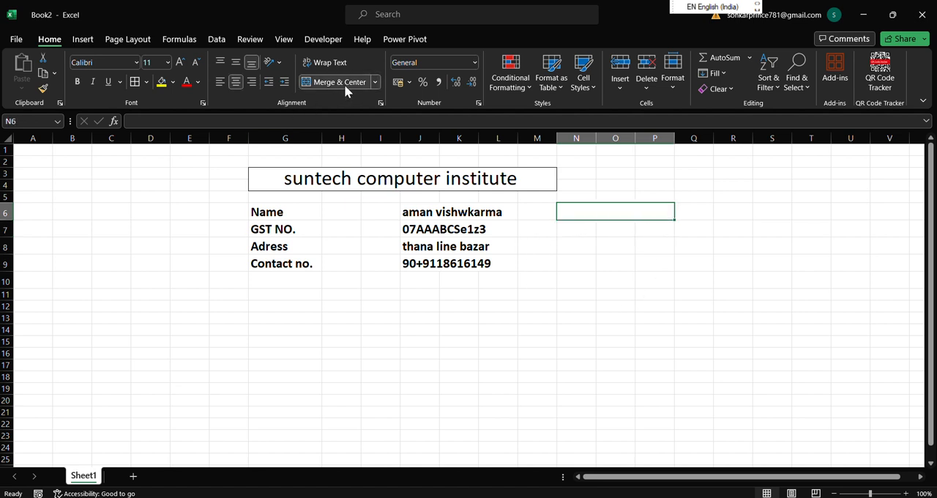
{"action": "type", "text": "dat"}
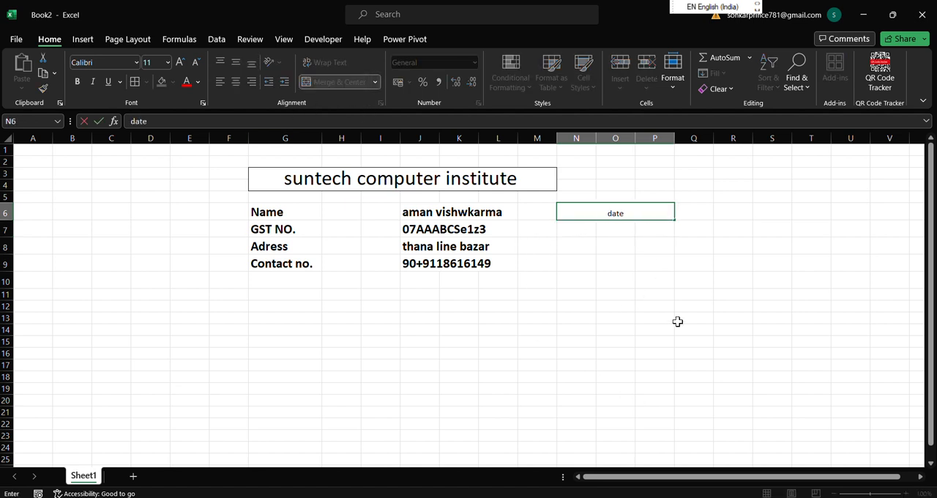
{"action": "type", "text": "e"}
Set the font size of the "date" label in N6 to 18.
{"action": "left_click_drag", "start_coordinate": [627, 212], "coordinate": [563, 212]}
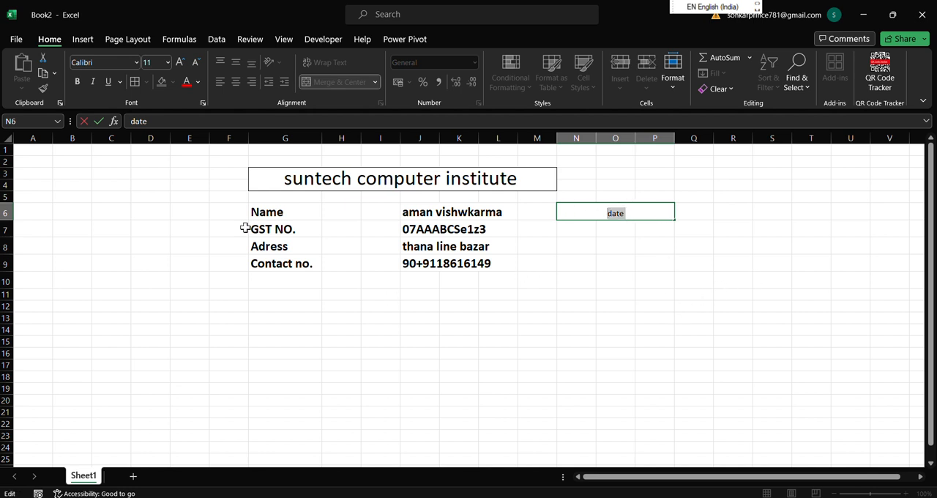
{"action": "left_click", "coordinate": [180, 61]}
{"action": "left_click", "coordinate": [180, 62]}
{"action": "left_click", "coordinate": [180, 61]}
{"action": "left_click", "coordinate": [180, 62]}
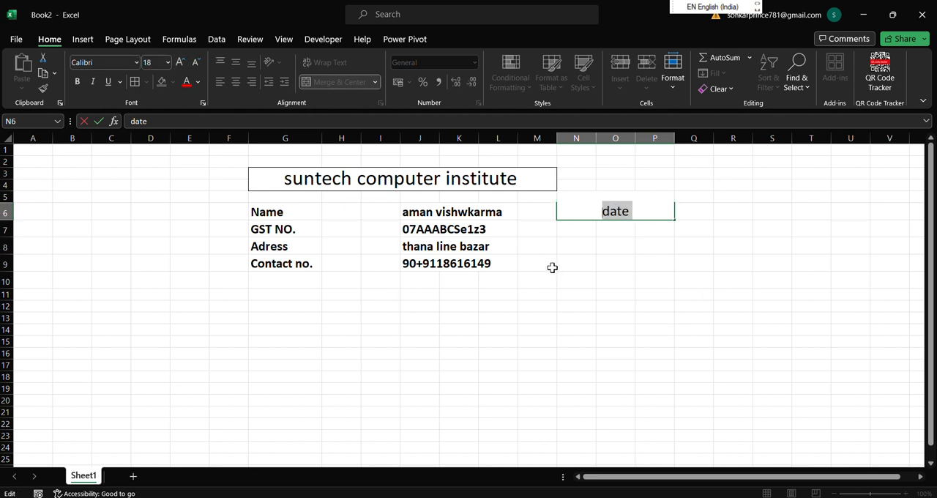
{"action": "left_click", "coordinate": [654, 293]}
Merge and center cells O7 to Q7 and enter the formula =today() in the merged cell.
{"action": "left_click_drag", "start_coordinate": [701, 214], "coordinate": [777, 215]}
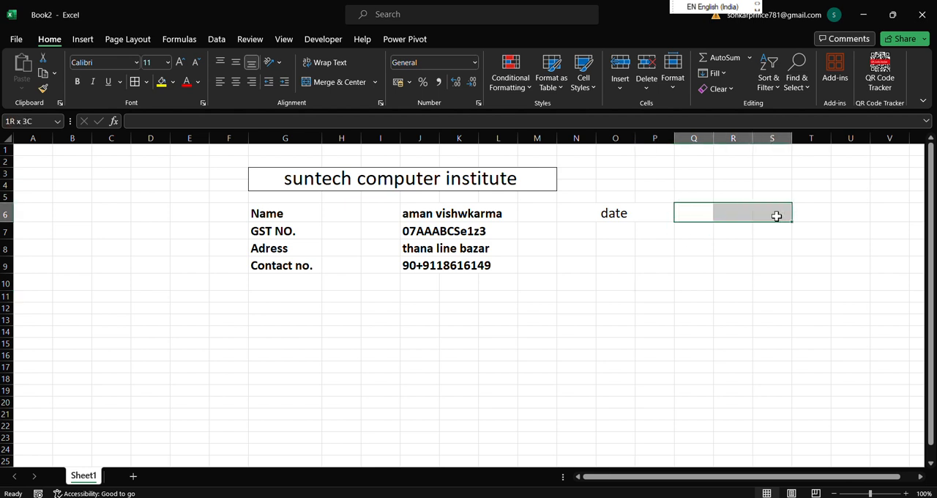
{"action": "left_click_drag", "start_coordinate": [617, 231], "coordinate": [705, 235]}
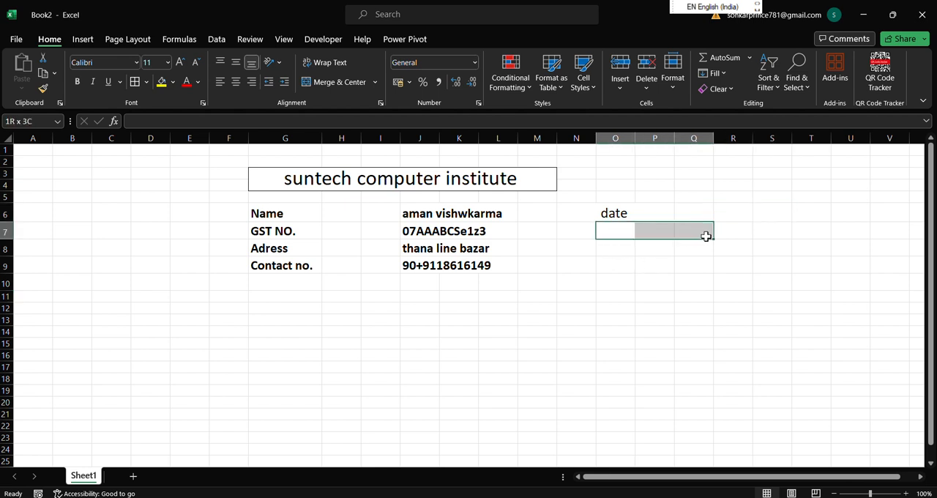
{"action": "left_click", "coordinate": [353, 82]}
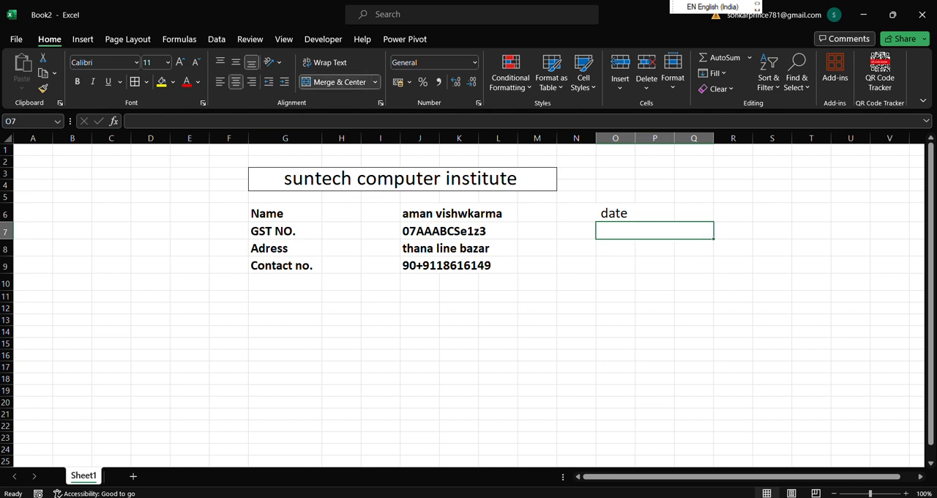
{"action": "type", "text": "="}
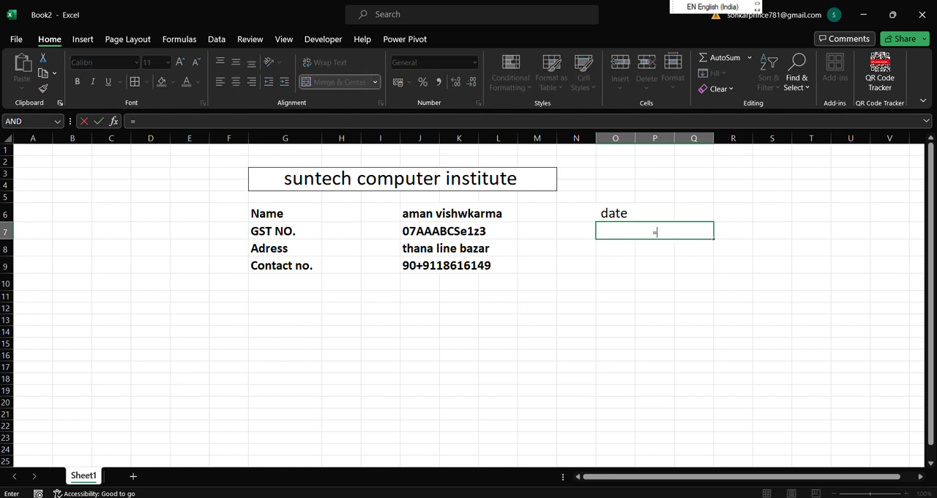
{"action": "type", "text": "ta"}
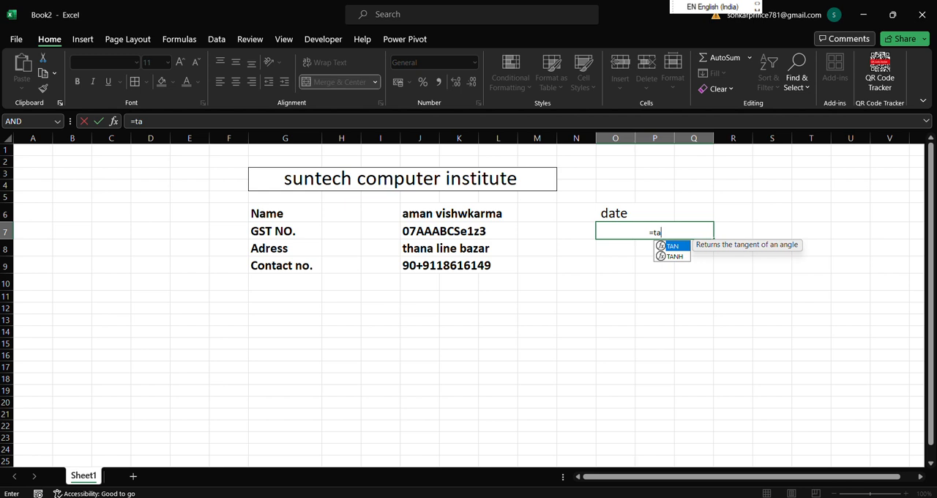
{"action": "key", "text": "BackSpace"}
{"action": "type", "text": "oday"}
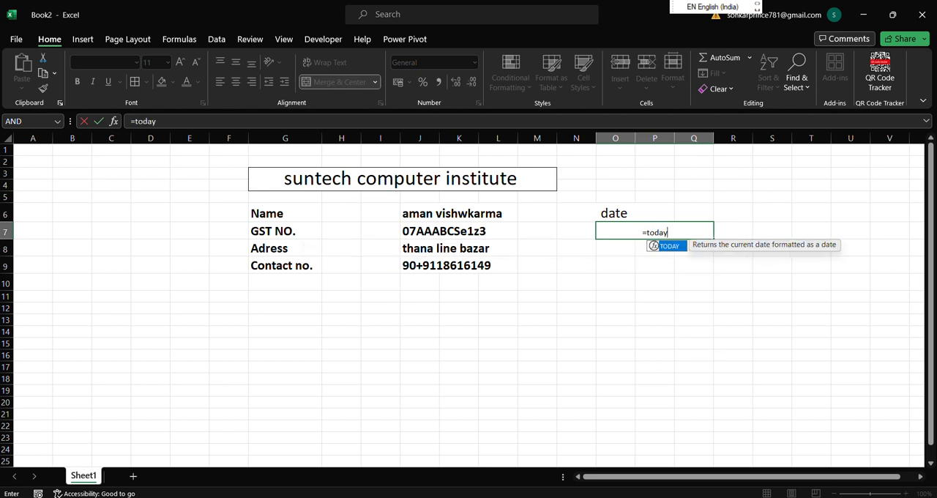
{"action": "type", "text": "()"}
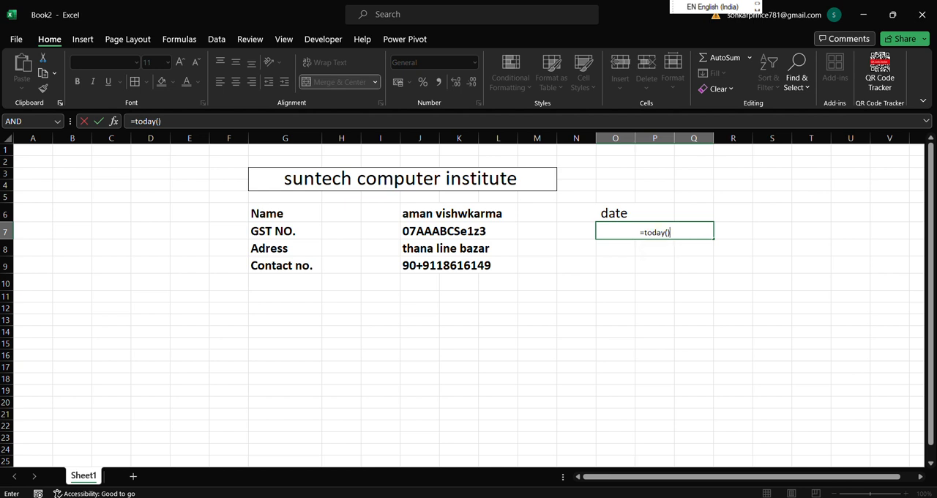
{"action": "key", "text": "Return"}
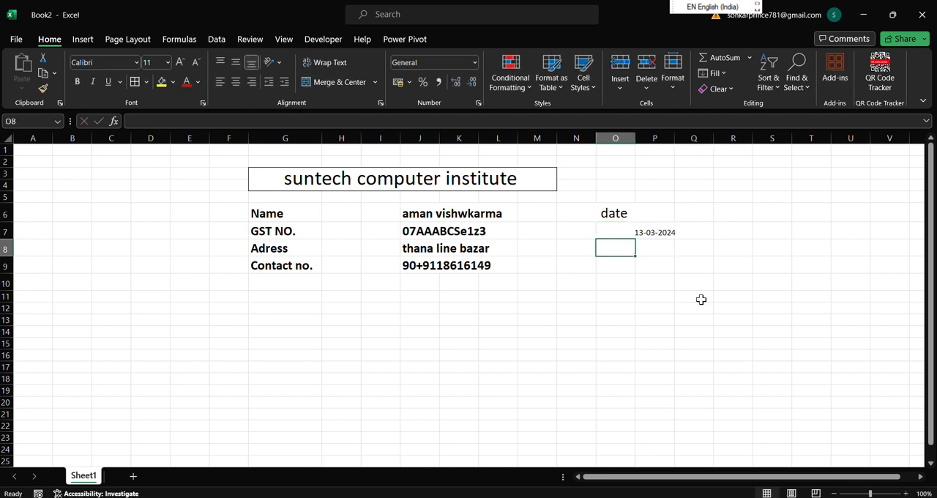
Make the current date in the merged cell O7 bold.
{"action": "left_click", "coordinate": [640, 228]}
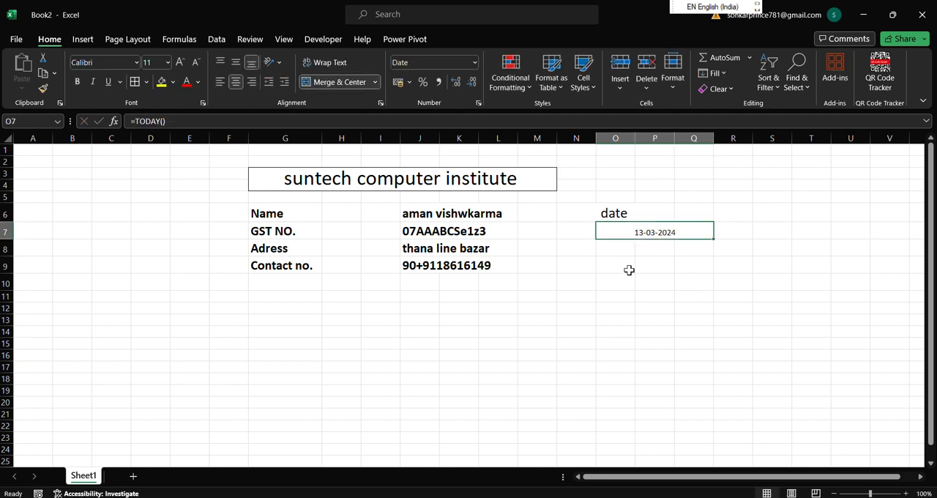
{"action": "left_click", "coordinate": [77, 82]}
{"action": "left_click", "coordinate": [572, 364]}
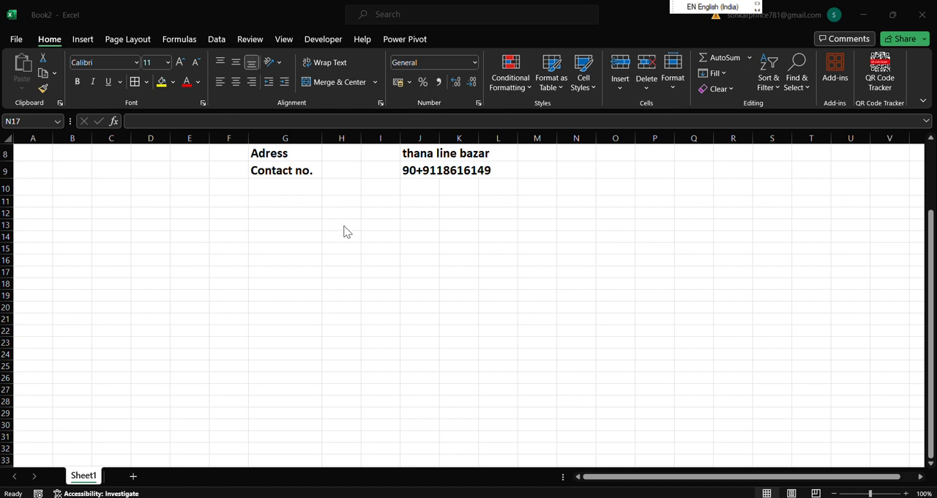
Apply all borders to the table's header row, cells F11 to J11.
{"action": "left_click", "coordinate": [285, 256]}
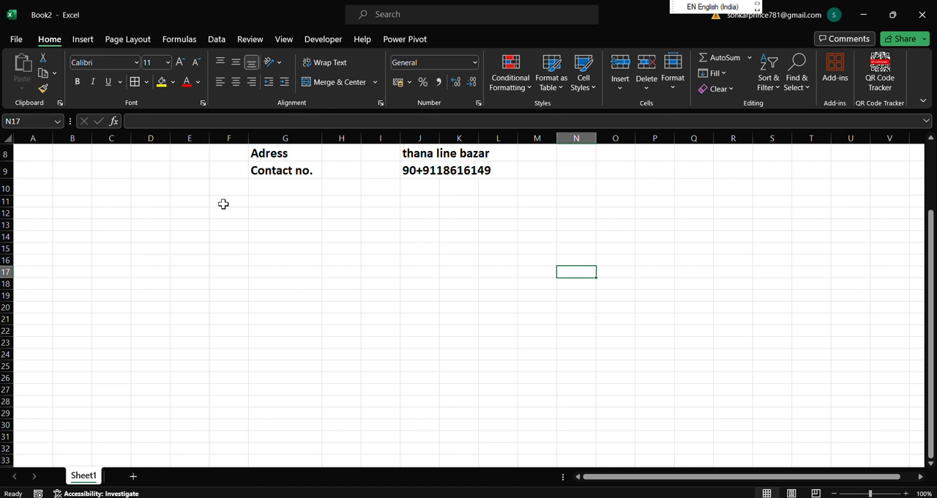
{"action": "left_click_drag", "start_coordinate": [227, 202], "coordinate": [413, 202]}
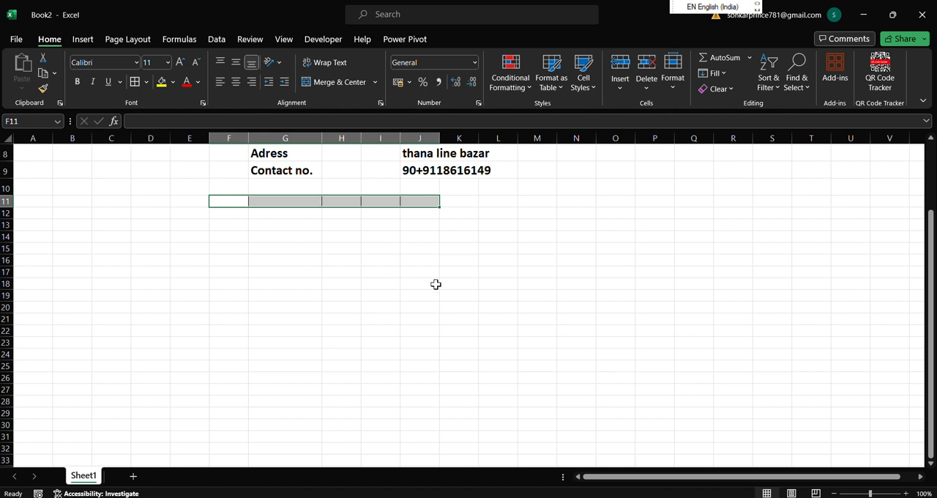
{"action": "left_click", "coordinate": [497, 295]}
Add a left border and a right border to column F from row 11 to row 30.
{"action": "left_click_drag", "start_coordinate": [229, 202], "coordinate": [232, 422]}
{"action": "left_click", "coordinate": [145, 83]}
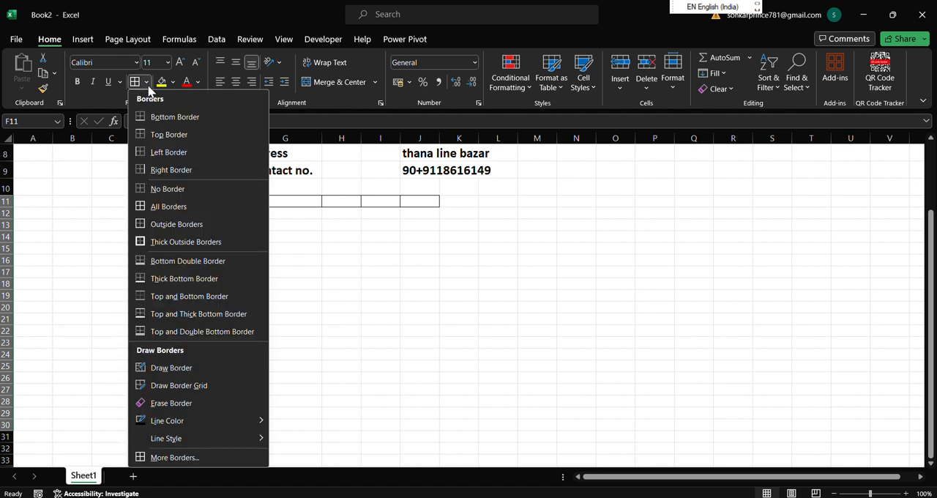
{"action": "left_click", "coordinate": [139, 157]}
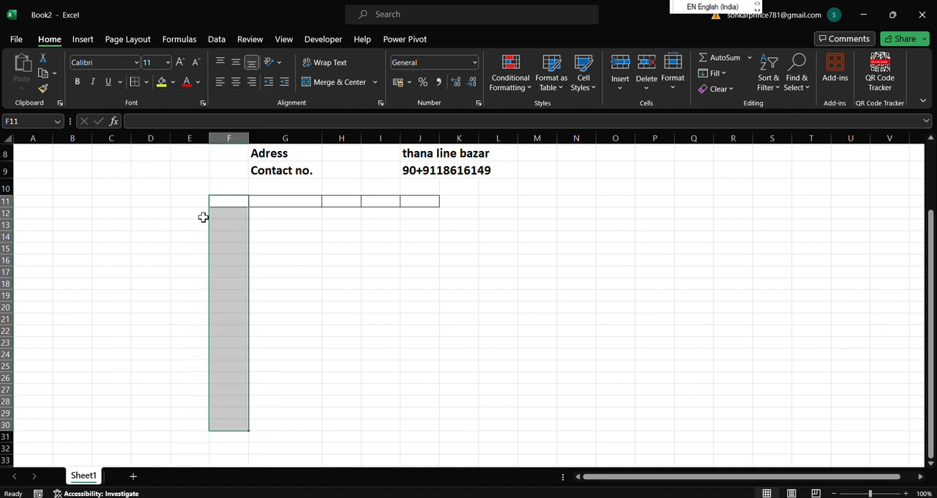
{"action": "left_click", "coordinate": [311, 284]}
{"action": "left_click_drag", "start_coordinate": [229, 203], "coordinate": [229, 420]}
{"action": "left_click", "coordinate": [147, 82]}
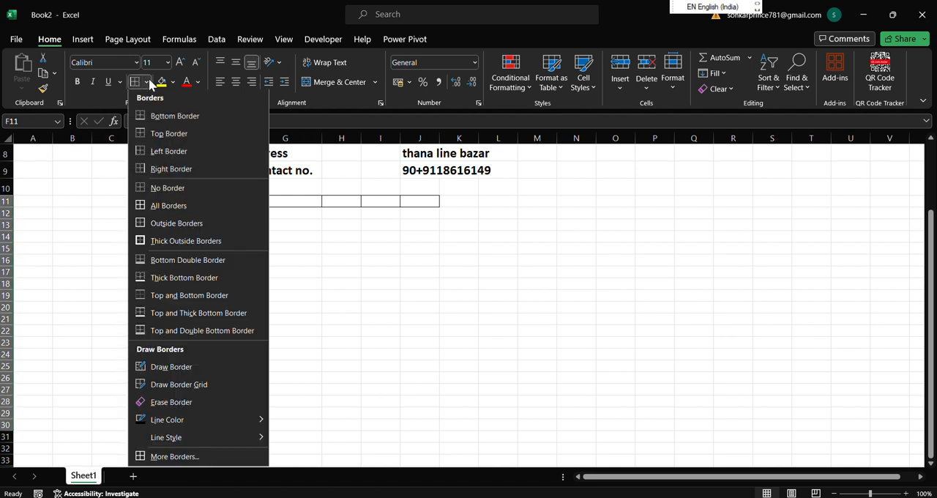
{"action": "left_click", "coordinate": [172, 168]}
{"action": "left_click", "coordinate": [317, 340]}
Add a right border to each of columns G, H, I and J from row 11 to row 30.
{"action": "left_click_drag", "start_coordinate": [289, 206], "coordinate": [296, 425]}
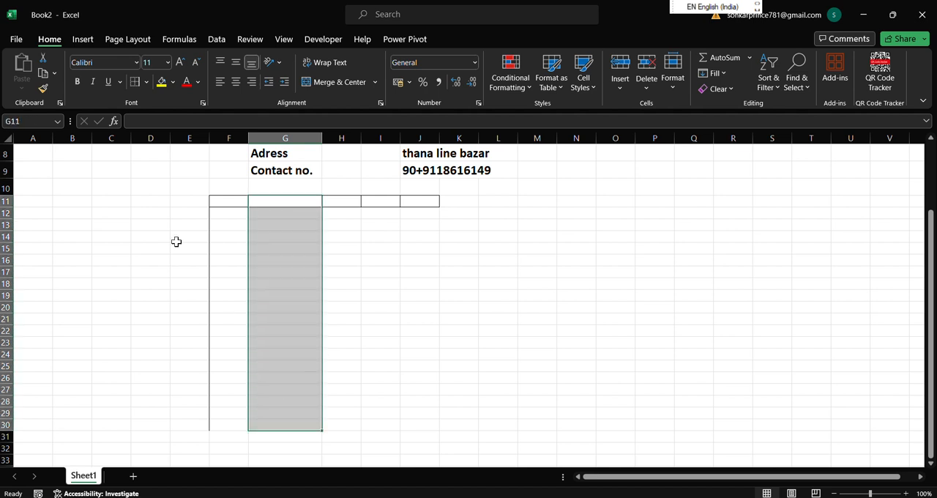
{"action": "left_click", "coordinate": [136, 82]}
{"action": "left_click_drag", "start_coordinate": [343, 202], "coordinate": [337, 424]}
{"action": "left_click", "coordinate": [145, 81]}
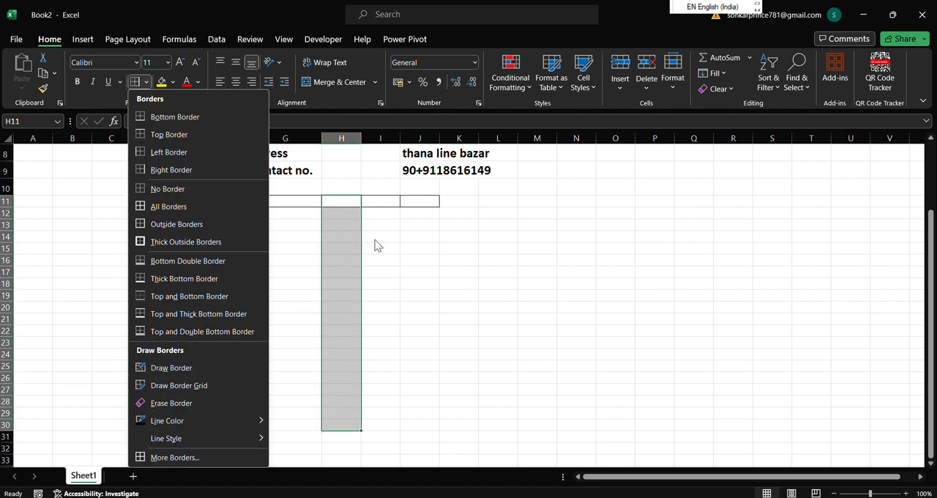
{"action": "key", "text": "Escape"}
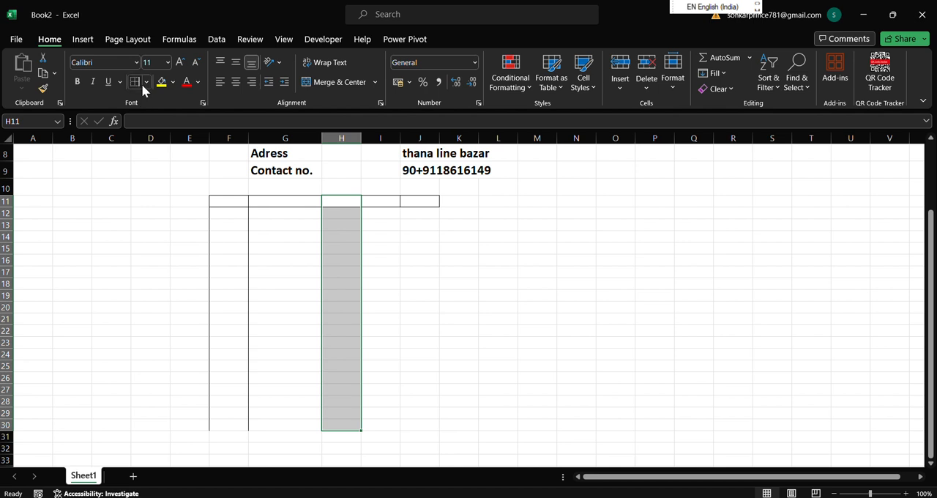
{"action": "left_click_drag", "start_coordinate": [376, 201], "coordinate": [388, 430]}
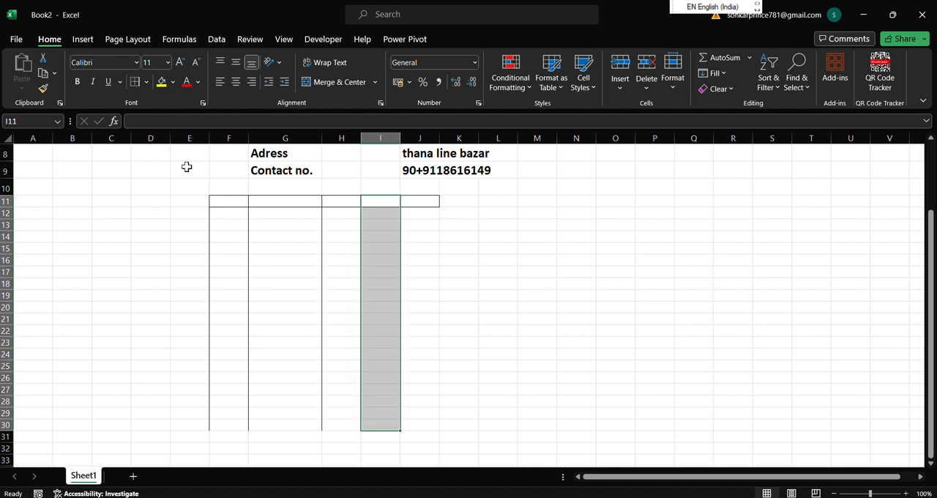
{"action": "left_click_drag", "start_coordinate": [408, 204], "coordinate": [420, 427]}
{"action": "left_click", "coordinate": [147, 81]}
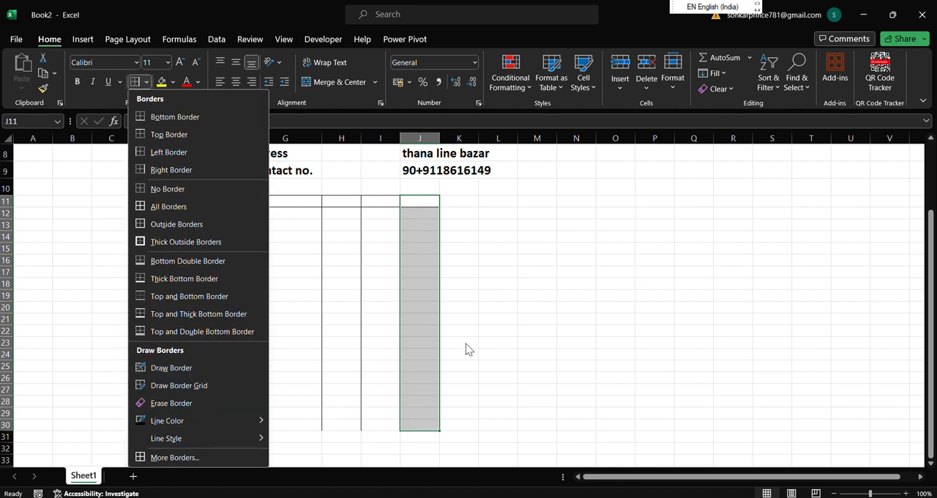
{"action": "left_click", "coordinate": [249, 223]}
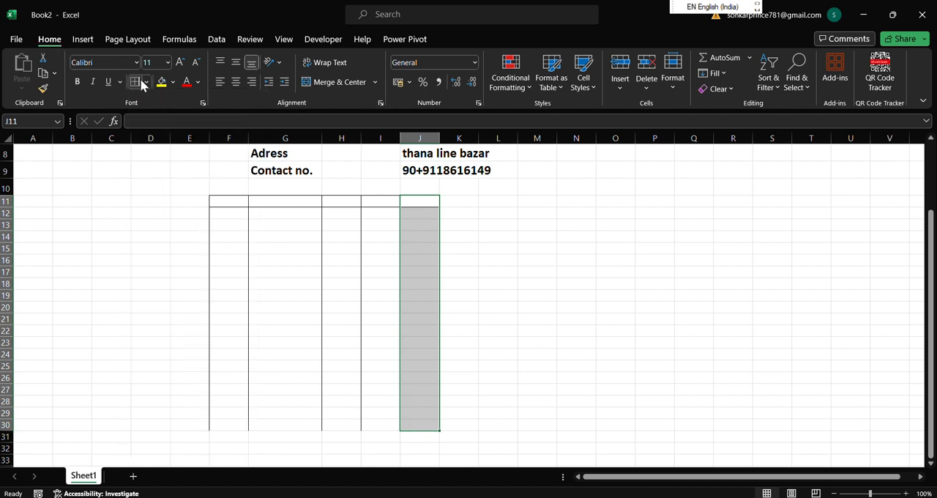
{"action": "left_click", "coordinate": [568, 388]}
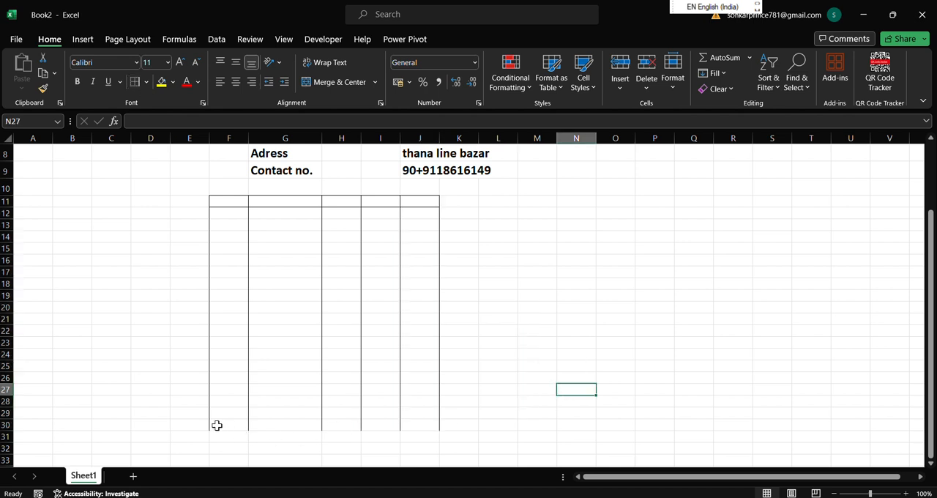
Apply all borders to cells F30 to J30 to close off the table.
{"action": "left_click_drag", "start_coordinate": [215, 425], "coordinate": [424, 425]}
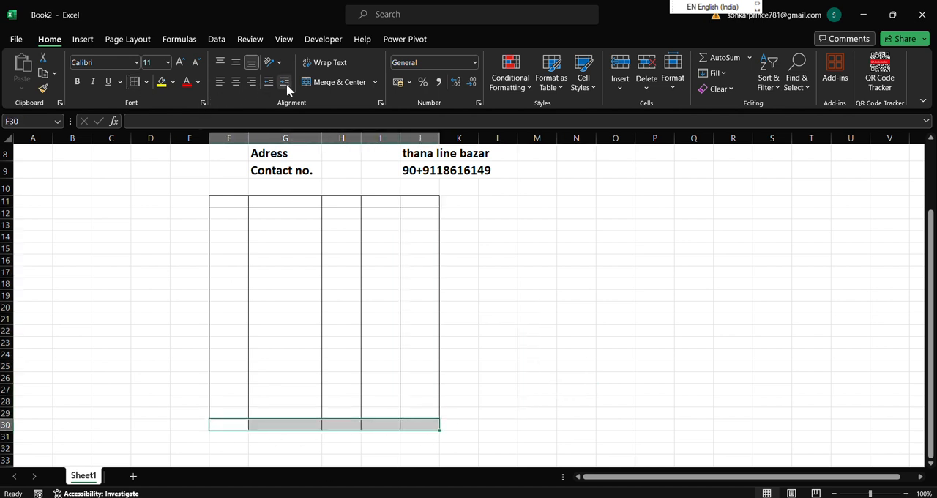
{"action": "left_click", "coordinate": [147, 82]}
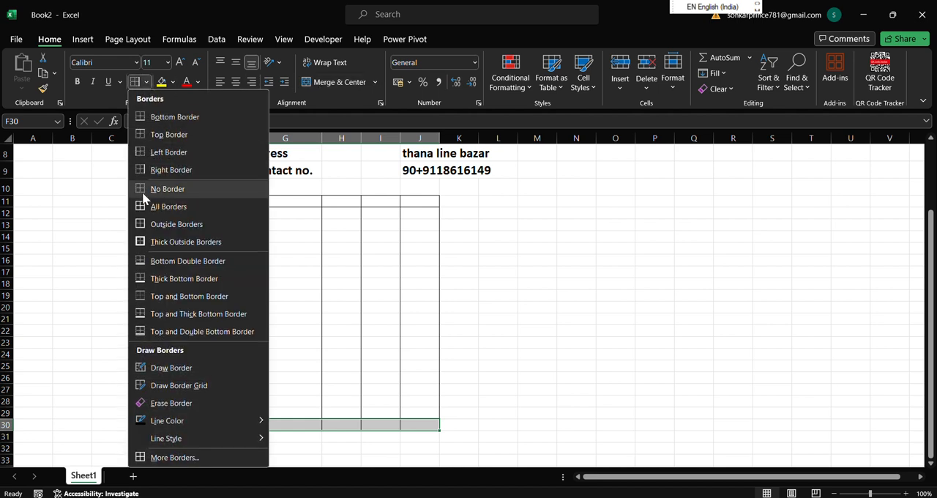
{"action": "left_click", "coordinate": [156, 206]}
{"action": "left_click", "coordinate": [524, 380]}
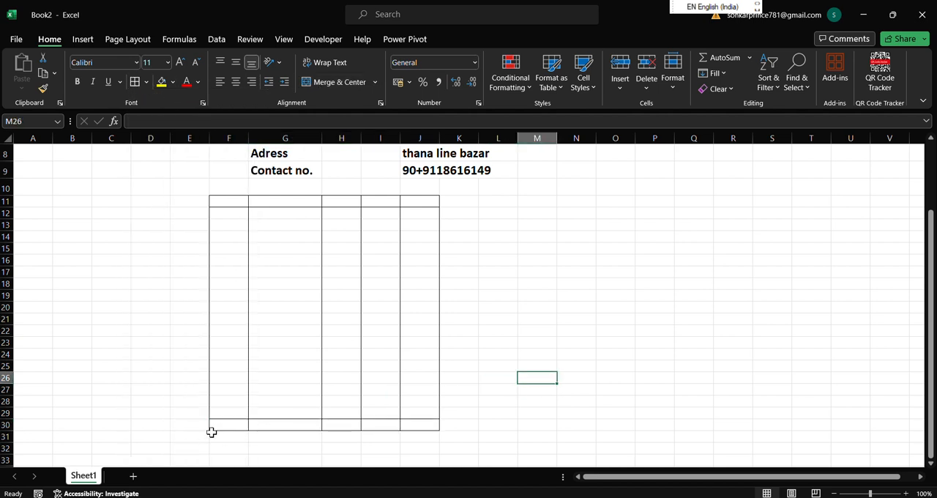
Merge and center cells F30 to G30, and separately merge and center cells H30 to J30.
{"action": "left_click_drag", "start_coordinate": [212, 426], "coordinate": [307, 426]}
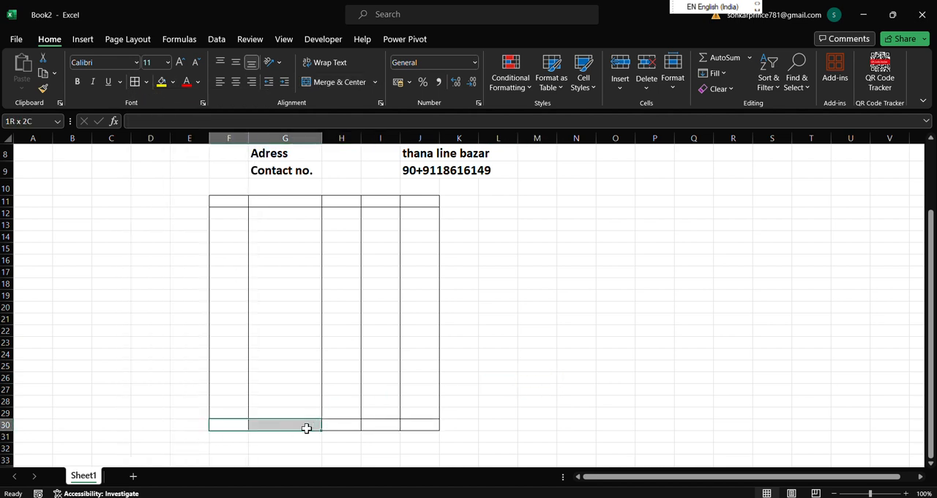
{"action": "left_click", "coordinate": [344, 81]}
{"action": "left_click", "coordinate": [537, 318]}
{"action": "left_click_drag", "start_coordinate": [345, 422], "coordinate": [410, 424]}
{"action": "left_click", "coordinate": [335, 82]}
{"action": "left_click", "coordinate": [575, 260]}
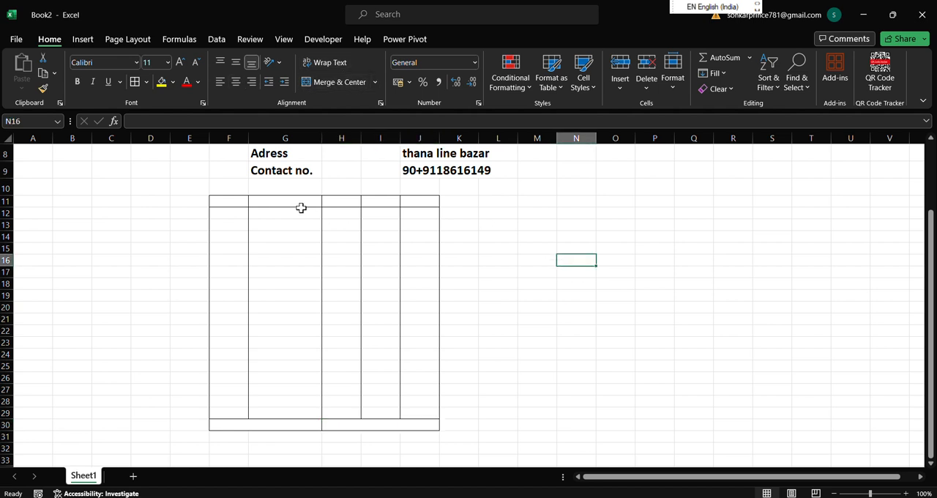
Enter "SR no." as the first column heading in F11.
{"action": "left_click", "coordinate": [240, 201]}
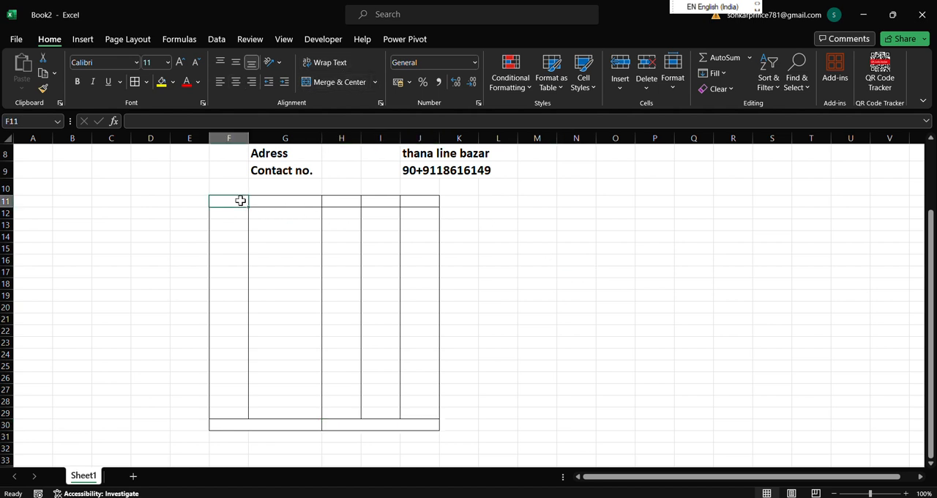
{"action": "type", "text": "SR no."}
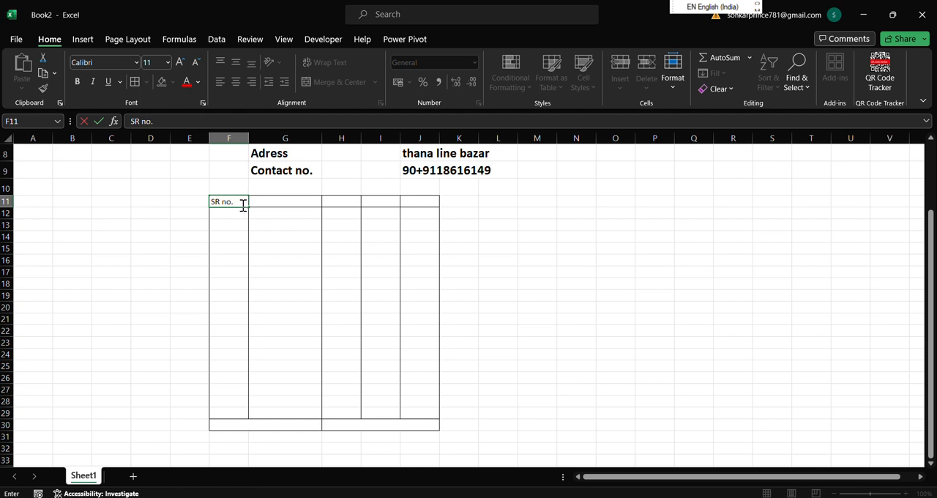
{"action": "left_click", "coordinate": [266, 201]}
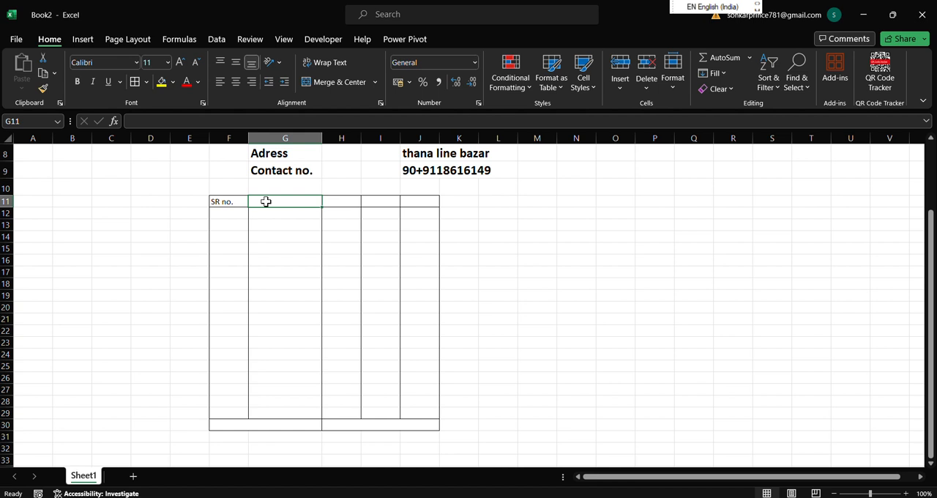
Enter the remaining column headings "particular", "price", "qnty" and "amount" in cells G11 to J11.
{"action": "type", "text": "particular"}
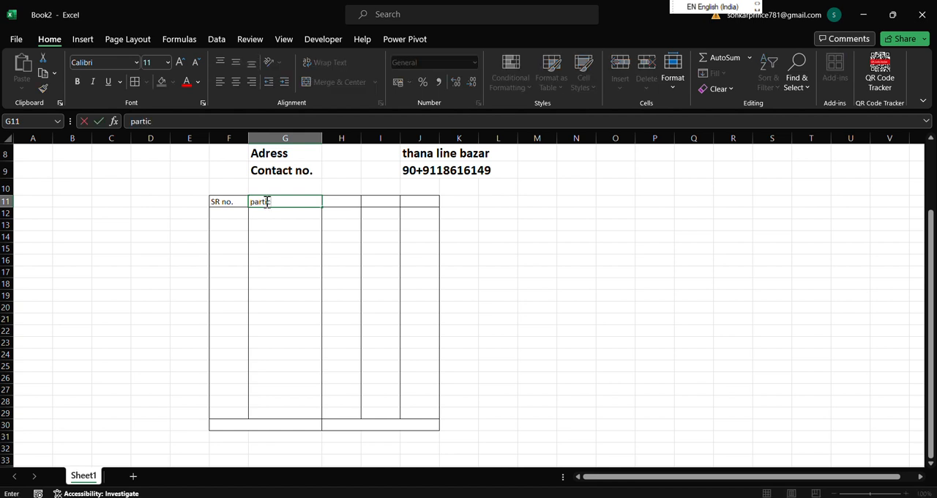
{"action": "left_click", "coordinate": [346, 203]}
{"action": "type", "text": "p"}
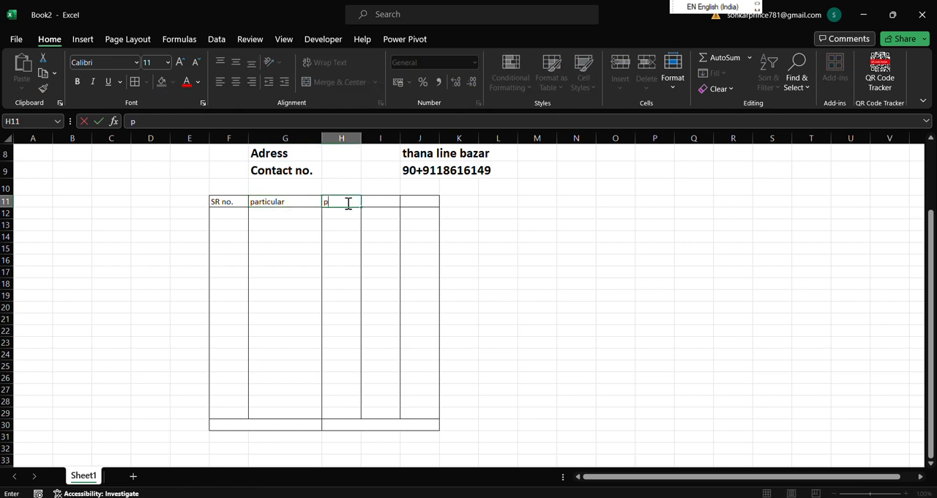
{"action": "type", "text": "rice"}
{"action": "left_click", "coordinate": [377, 202]}
{"action": "type", "text": "qnty"}
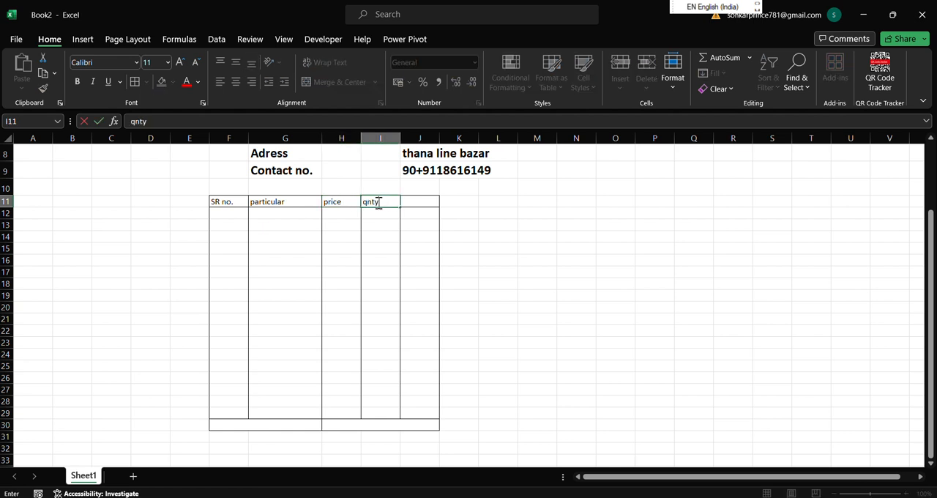
{"action": "key", "text": "Tab"}
{"action": "type", "text": "amount"}
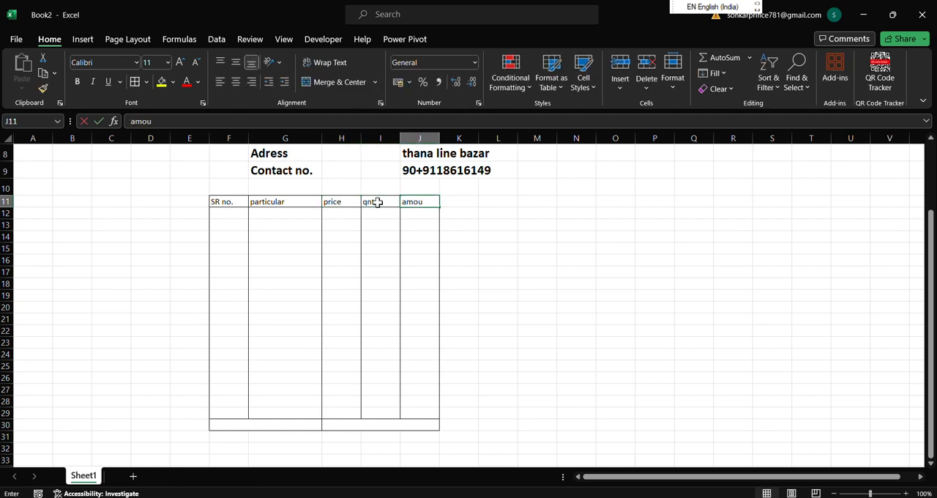
Enter the summary labels "total", "dis" and "taxable value" in cells G24 to G26 of the particular column.
{"action": "left_click", "coordinate": [296, 354]}
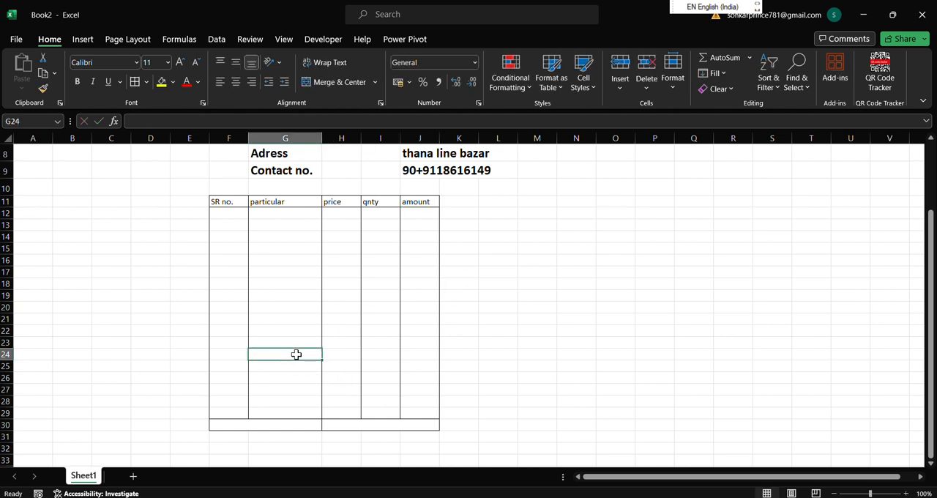
{"action": "type", "text": "t"}
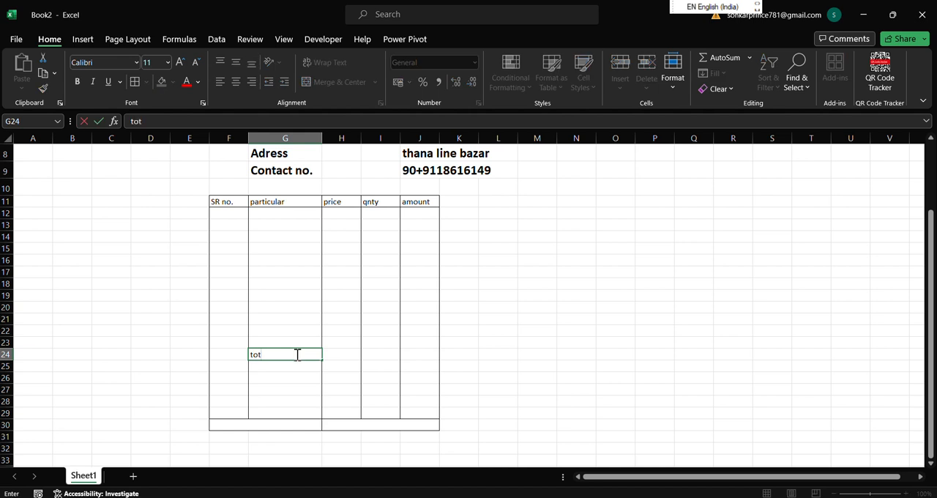
{"action": "type", "text": "ptal"}
{"action": "key", "text": "Return"}
{"action": "type", "text": "dis"}
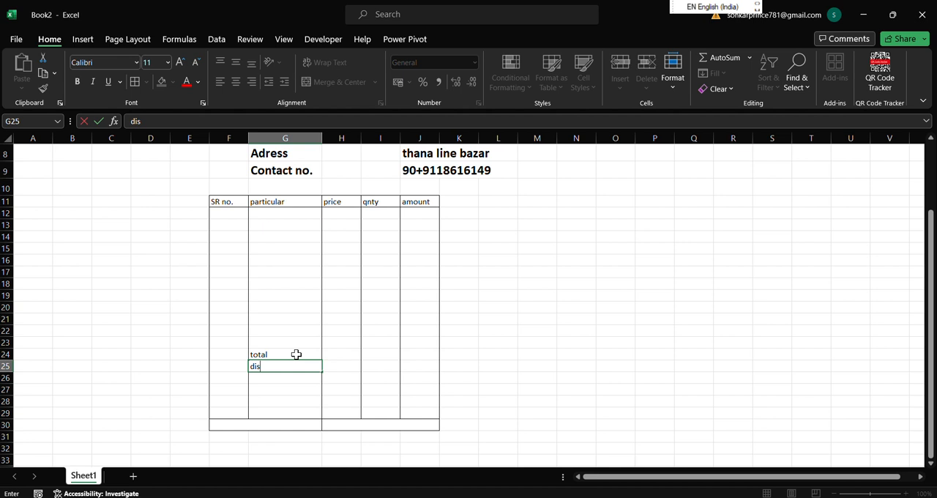
{"action": "key", "text": "Return"}
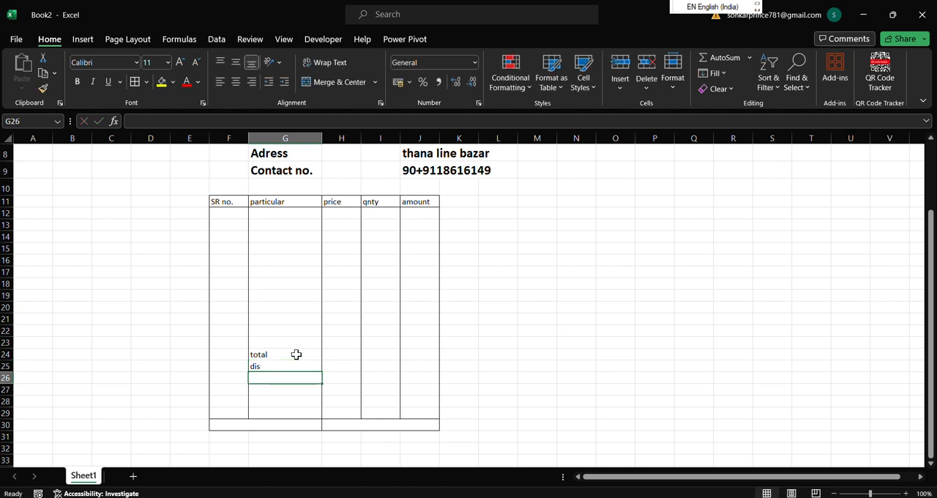
{"action": "type", "text": "taxable value"}
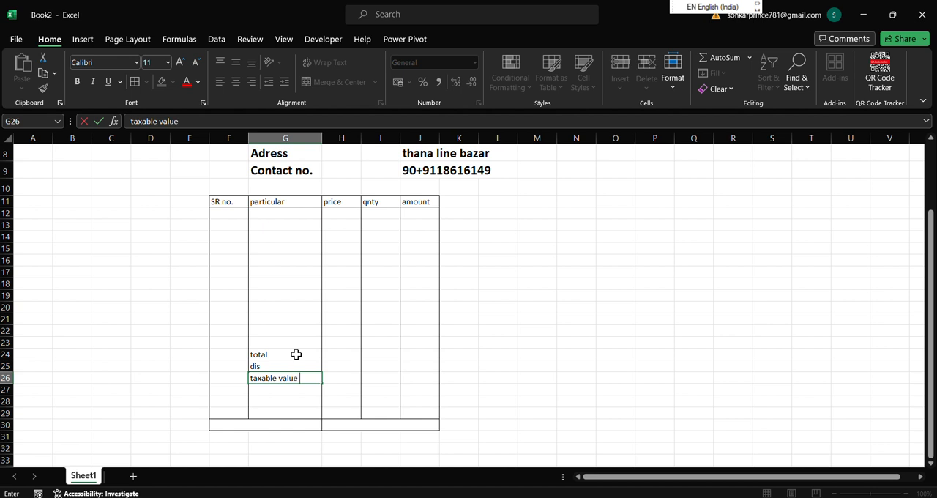
{"action": "key", "text": "Return"}
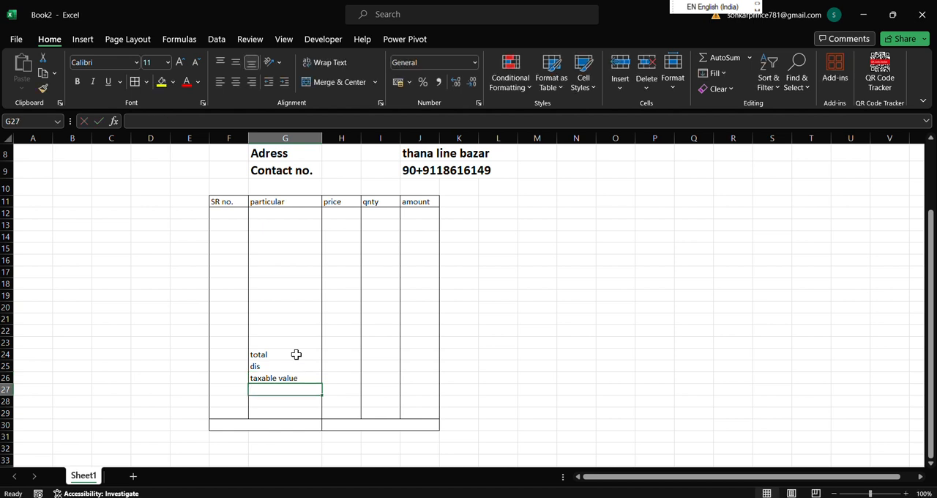
Enter the tax labels "CGST", "SGST" and "IGST" in cells G27 to G29.
{"action": "type", "text": "C"}
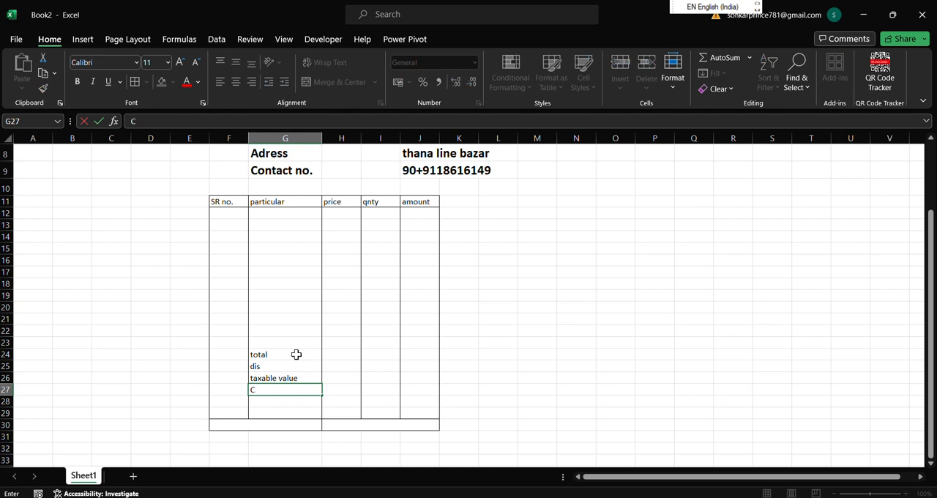
{"action": "type", "text": "GST"}
{"action": "key", "text": "Return"}
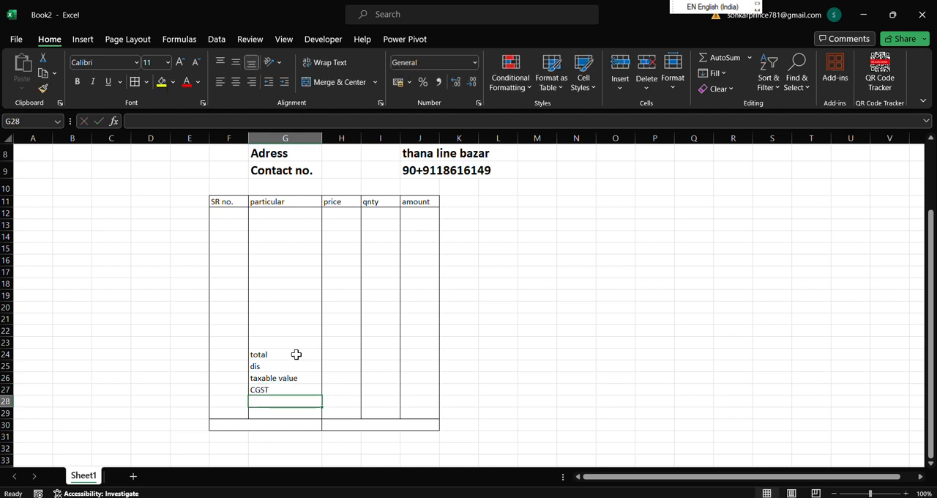
{"action": "type", "text": "S"}
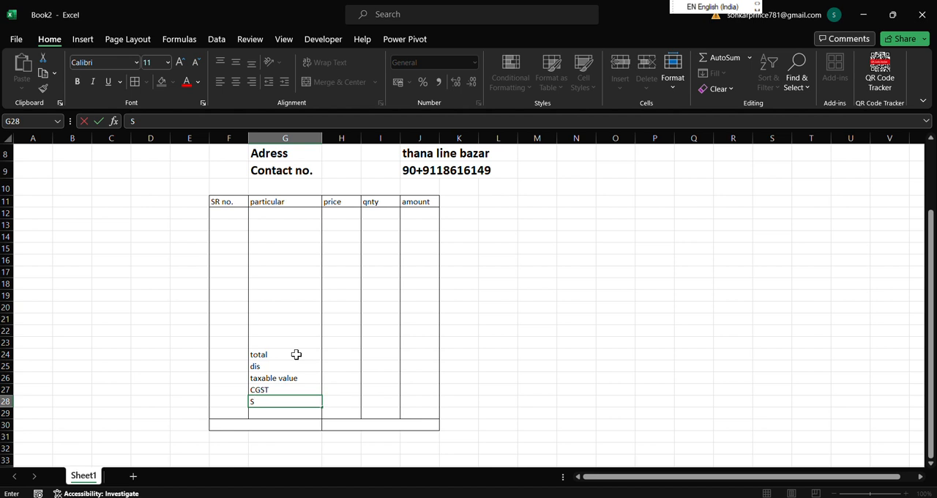
{"action": "type", "text": "GST"}
{"action": "key", "text": "Return"}
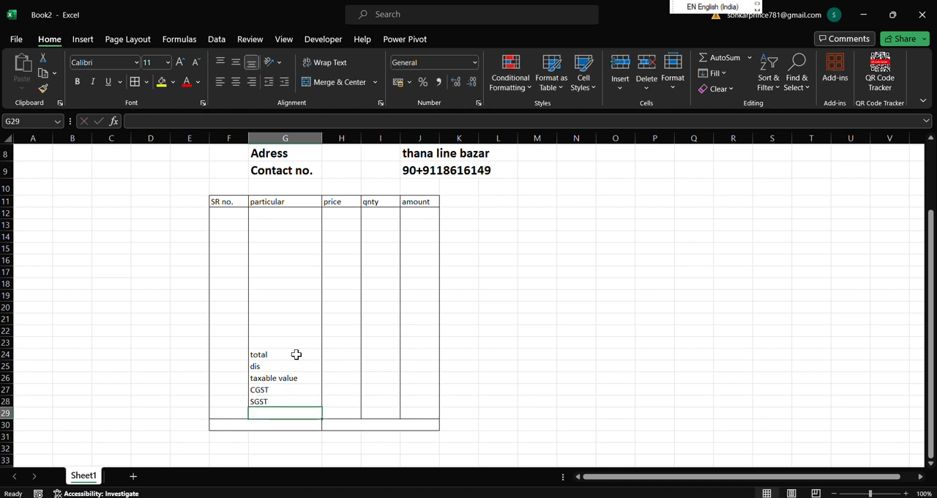
{"action": "type", "text": "I"}
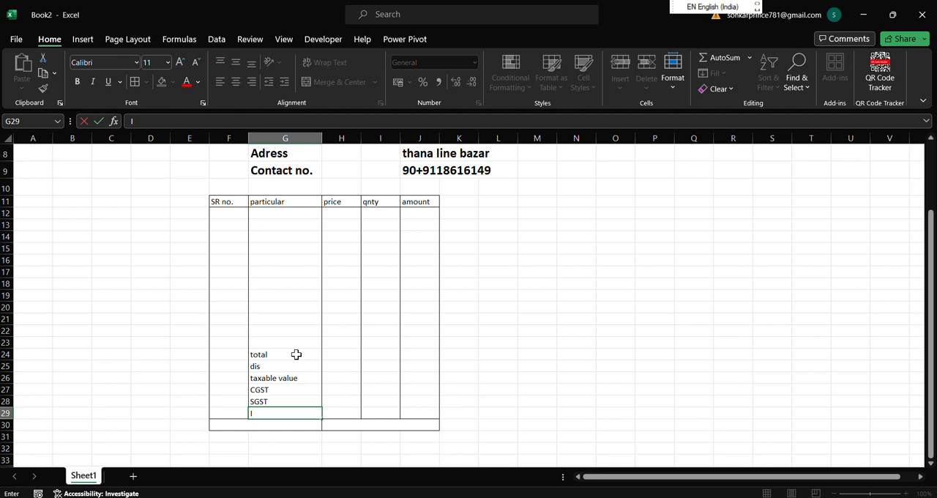
{"action": "type", "text": "GST"}
Enter "Grand Total" in the merged cell F30 and widen column G.
{"action": "left_click", "coordinate": [229, 427]}
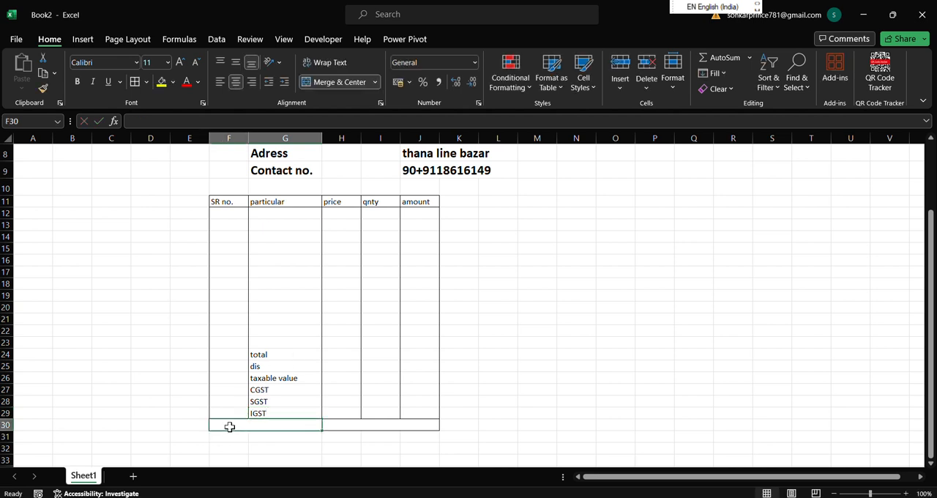
{"action": "type", "text": "Grand"}
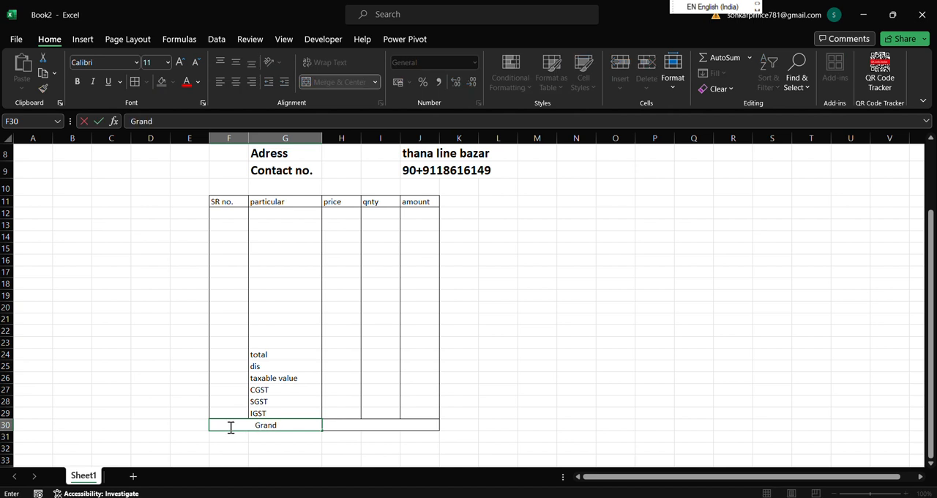
{"action": "type", "text": " Total"}
{"action": "left_click", "coordinate": [549, 415]}
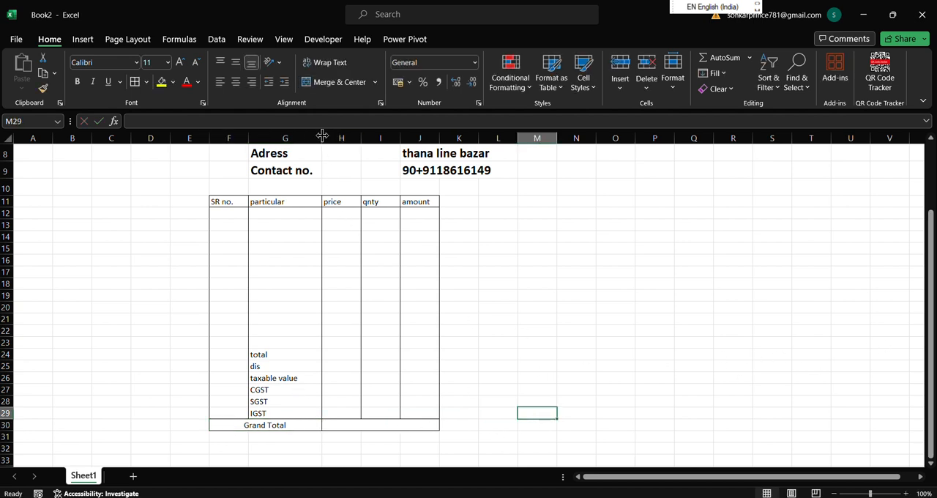
{"action": "left_click_drag", "start_coordinate": [322, 136], "coordinate": [352, 136]}
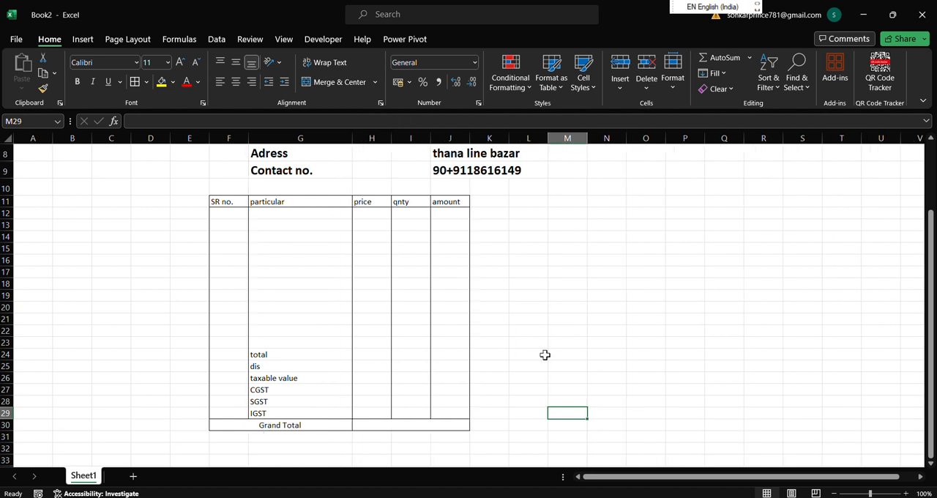
Merge and center cells F32 to G32, two rows below the Grand Total line.
{"action": "scroll", "coordinate": [688, 373], "scroll_direction": "down", "scroll_amount": 7}
{"action": "scroll", "coordinate": [689, 373], "scroll_direction": "up", "scroll_amount": 7}
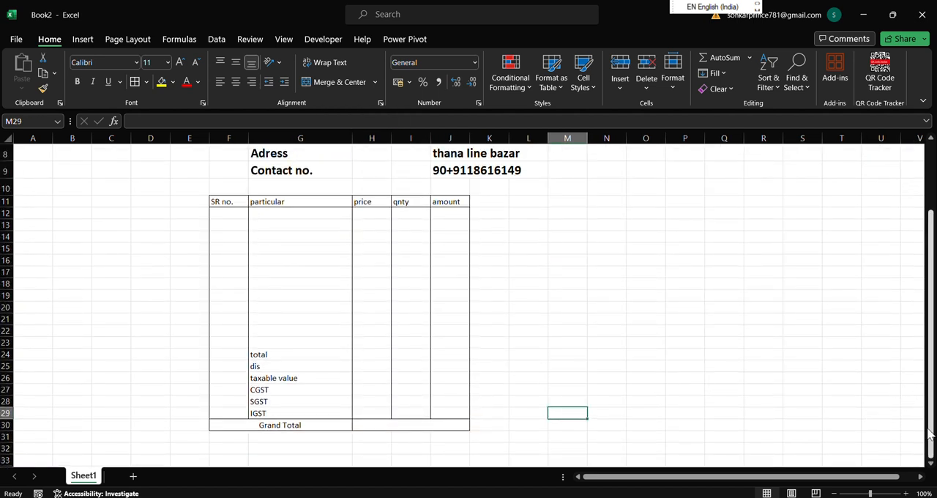
{"action": "scroll", "coordinate": [932, 463], "scroll_direction": "down", "scroll_amount": 3}
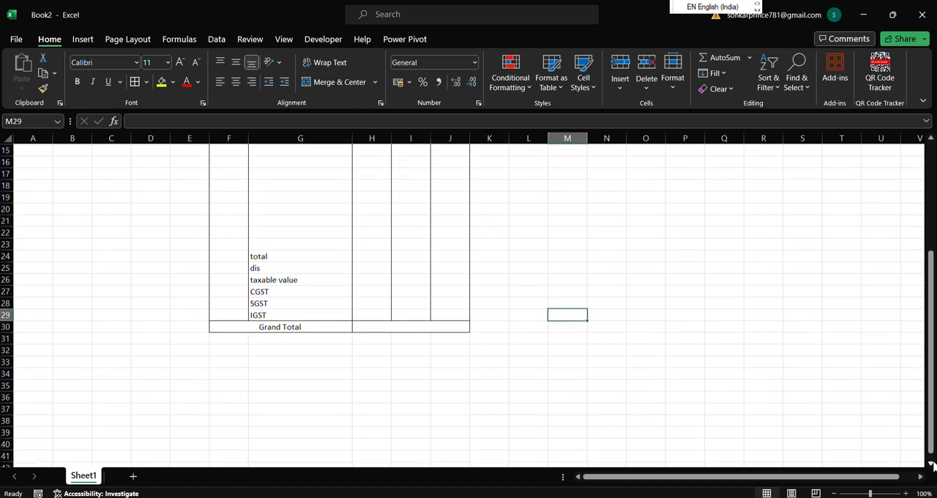
{"action": "left_click", "coordinate": [874, 494]}
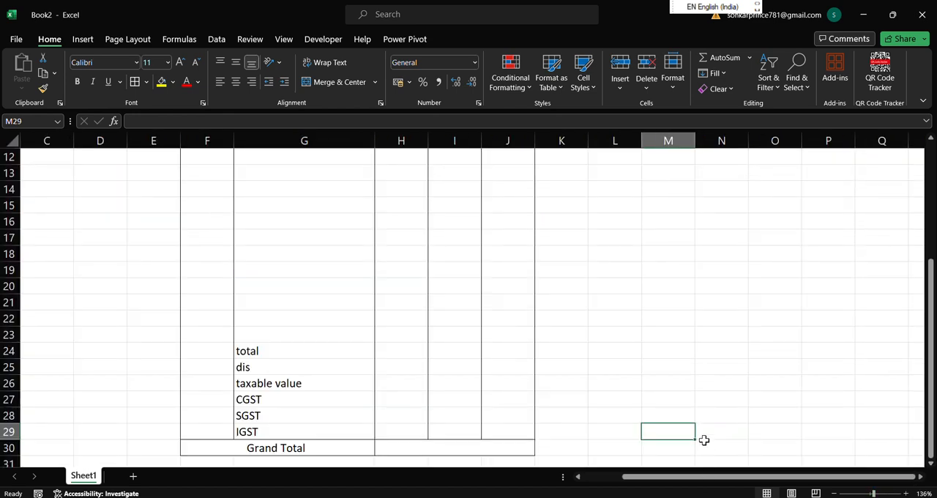
{"action": "scroll", "coordinate": [691, 411], "scroll_direction": "down", "scroll_amount": 19}
{"action": "scroll", "coordinate": [658, 385], "scroll_direction": "up", "scroll_amount": 12}
{"action": "scroll", "coordinate": [657, 385], "scroll_direction": "up", "scroll_amount": 5}
{"action": "scroll", "coordinate": [658, 385], "scroll_direction": "down", "scroll_amount": 4}
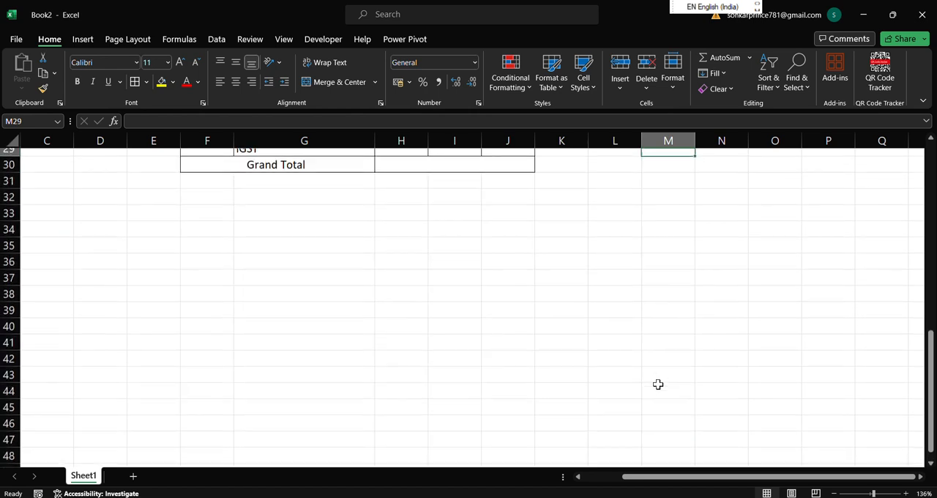
{"action": "left_click_drag", "start_coordinate": [931, 386], "coordinate": [932, 375]}
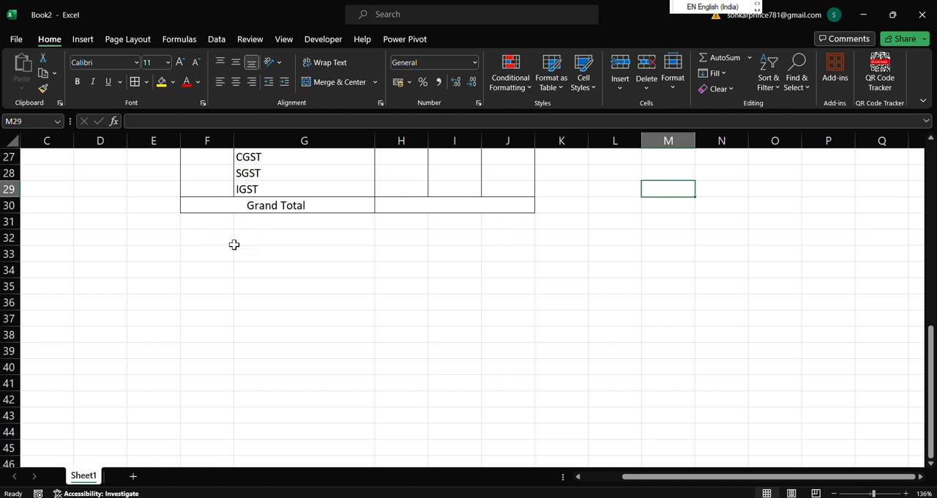
{"action": "left_click_drag", "start_coordinate": [213, 240], "coordinate": [294, 234]}
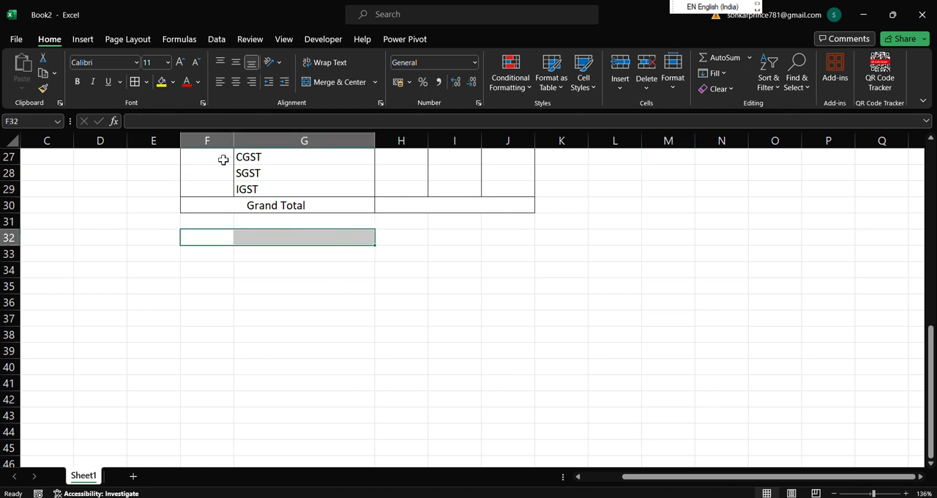
{"action": "left_click", "coordinate": [336, 82]}
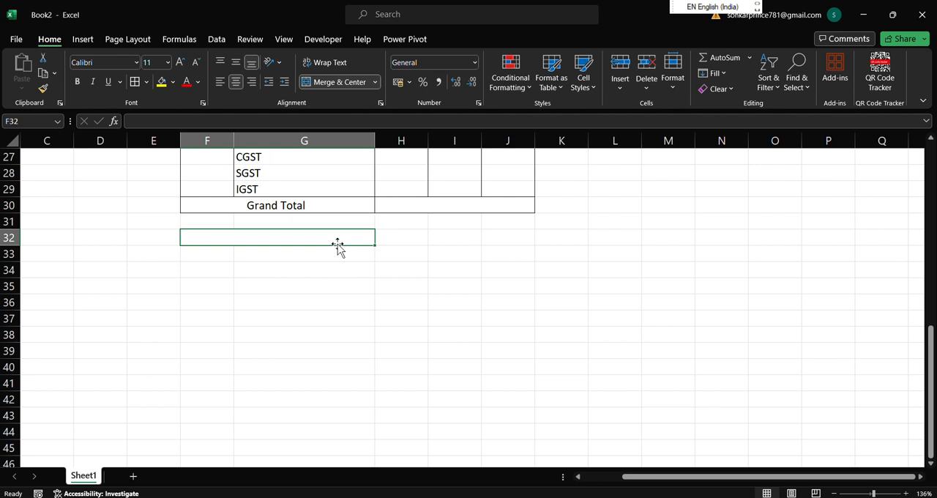
Enter the label "customer singnature" in the merged cell F32.
{"action": "type", "text": "cus"}
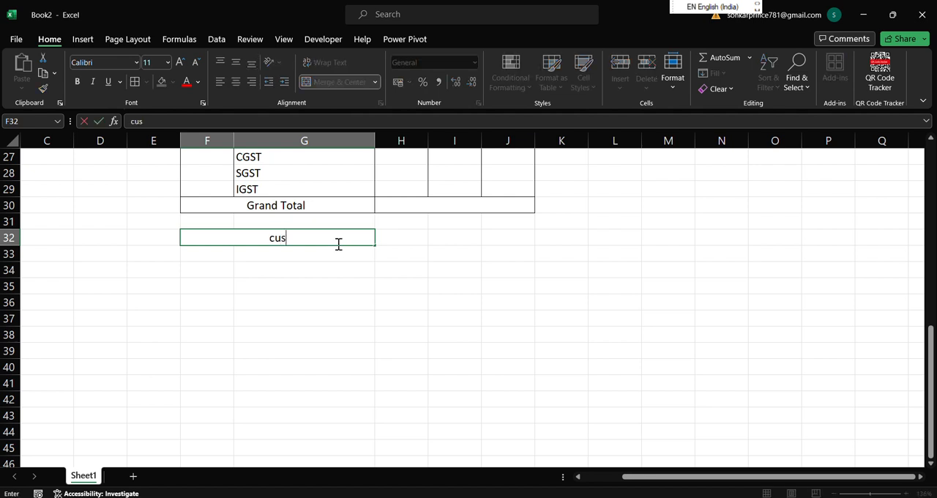
{"action": "type", "text": "tomer singnatute"}
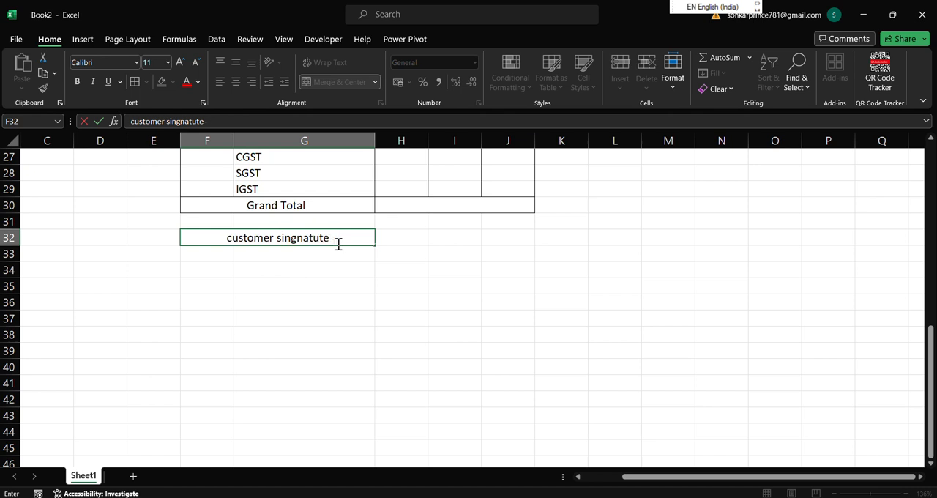
{"action": "key", "text": "BackSpace"}
{"action": "key", "text": "BackSpace"}
{"action": "type", "text": "re"}
Merge and center cells I32 to K32 and enter "suppier sign" in the merged cell.
{"action": "left_click_drag", "start_coordinate": [460, 236], "coordinate": [557, 238]}
{"action": "left_click", "coordinate": [337, 82]}
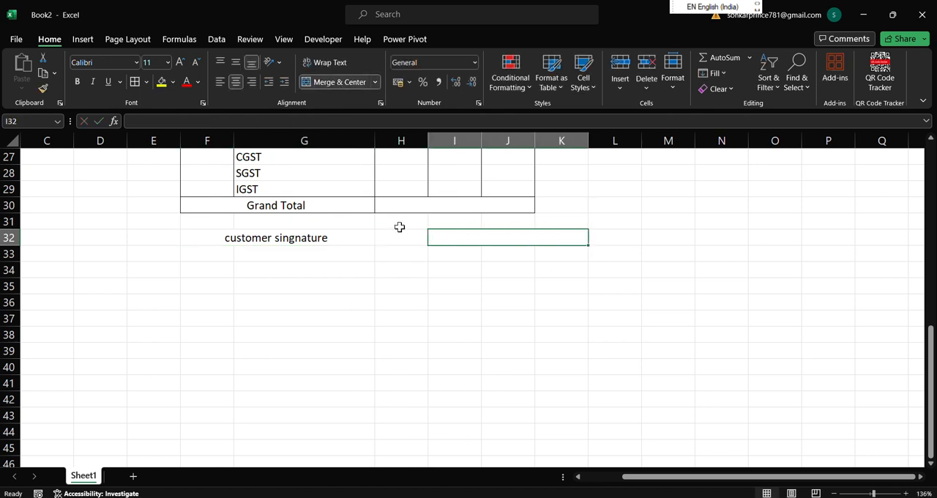
{"action": "type", "text": "suppi"}
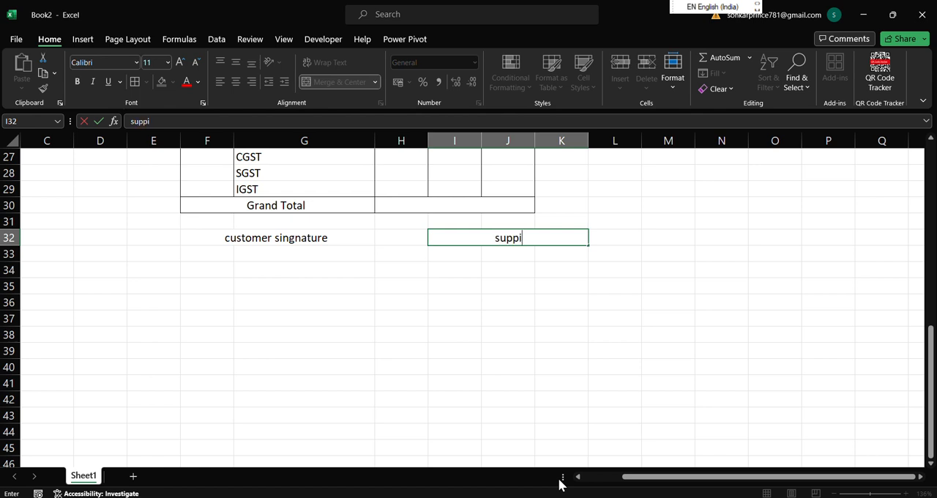
{"action": "type", "text": "er sign"}
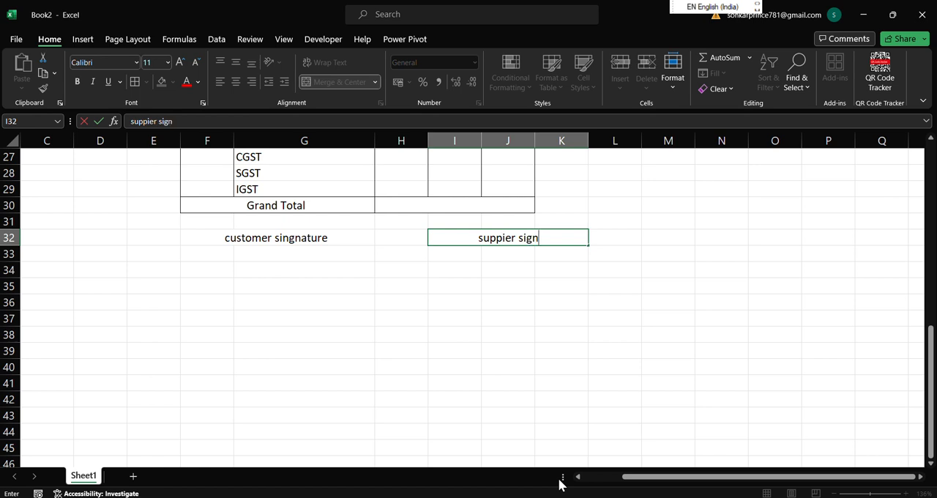
{"action": "left_click", "coordinate": [516, 419]}
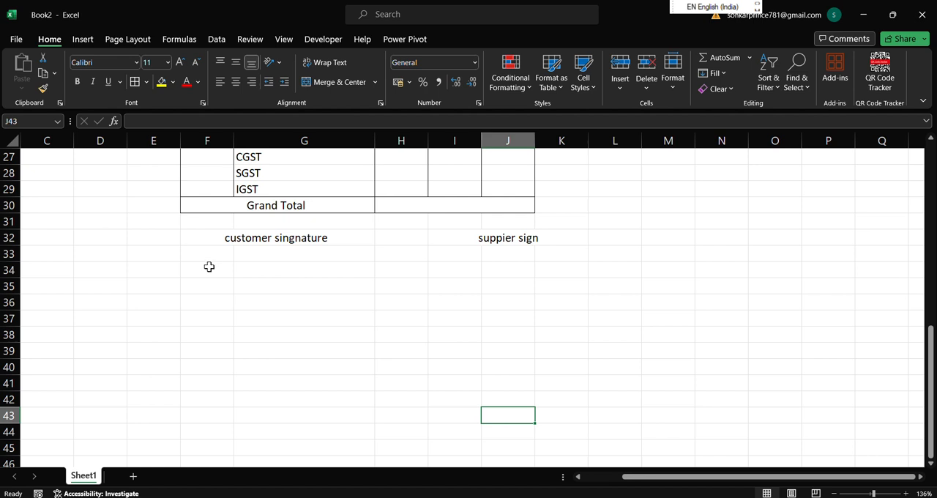
Apply Merge Across to cells F34 to J35 below the signature labels.
{"action": "left_click_drag", "start_coordinate": [207, 265], "coordinate": [516, 279]}
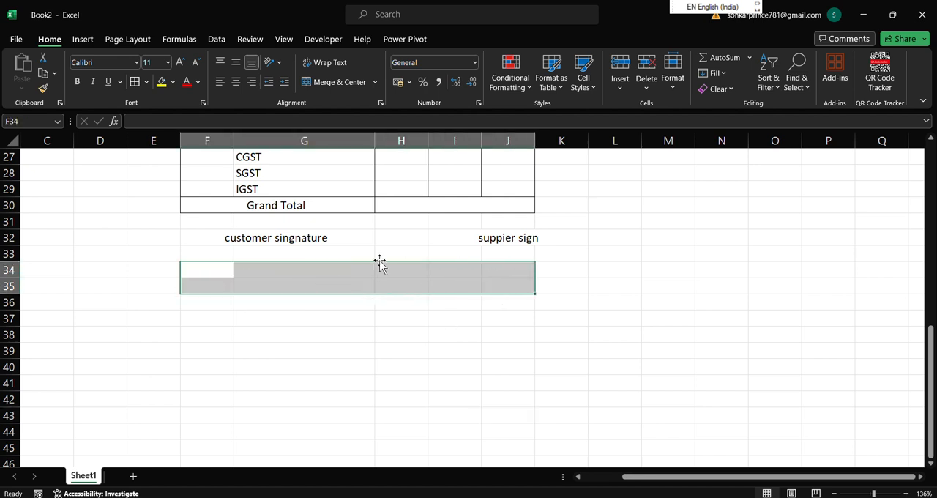
{"action": "left_click", "coordinate": [374, 81]}
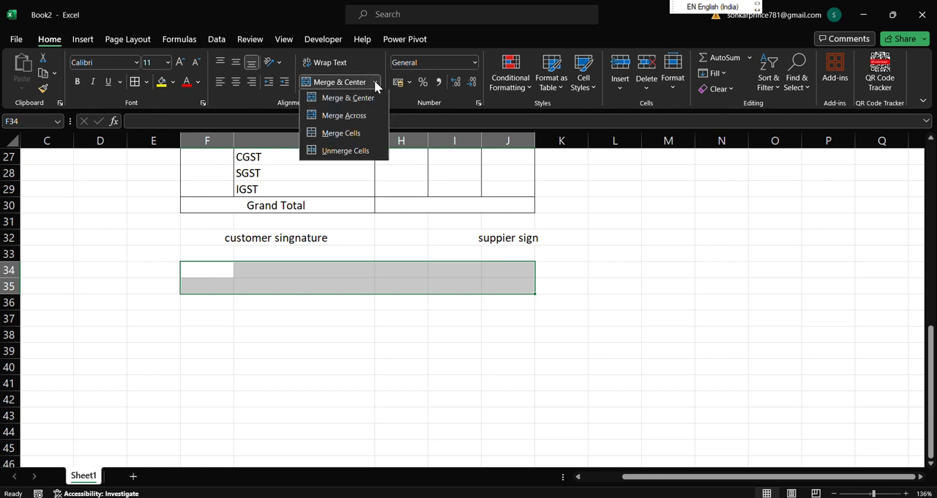
{"action": "left_click", "coordinate": [357, 119]}
{"action": "left_click_drag", "start_coordinate": [391, 416], "coordinate": [385, 405]}
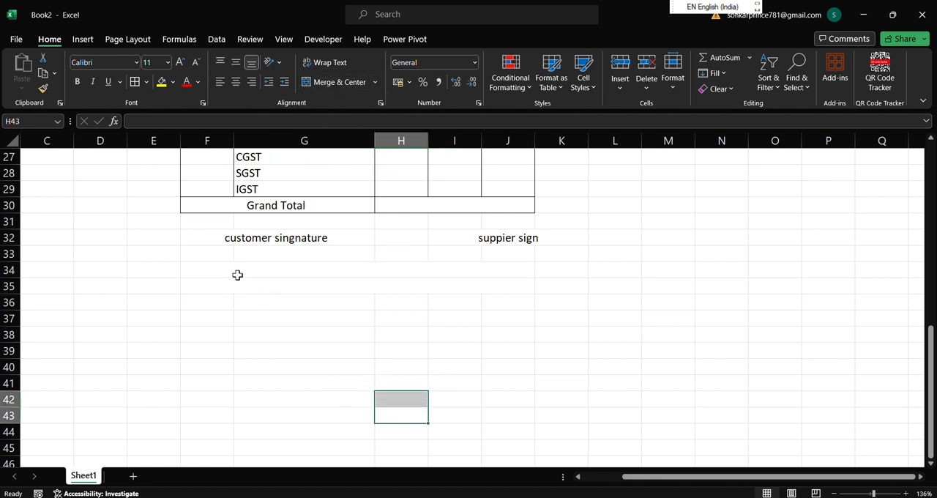
Enter the terms line "1. goods sold will not be taken back" in the merged cell F34.
{"action": "left_click", "coordinate": [236, 272]}
{"action": "type", "text": "1"}
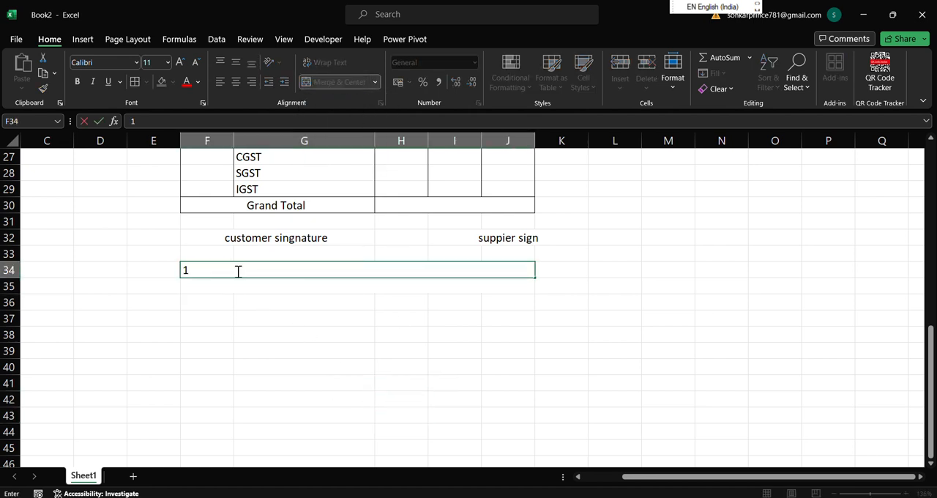
{"action": "type", "text": ". goods sold will not"}
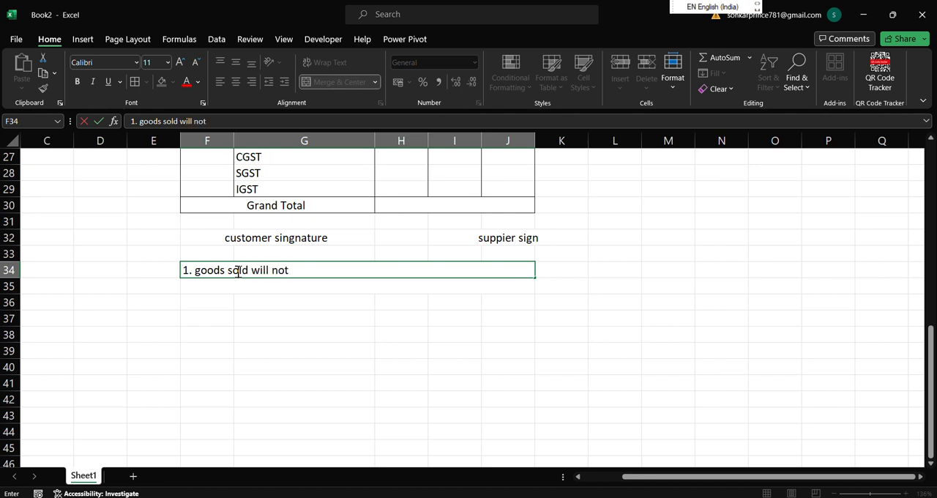
{"action": "type", "text": " be taken bac"}
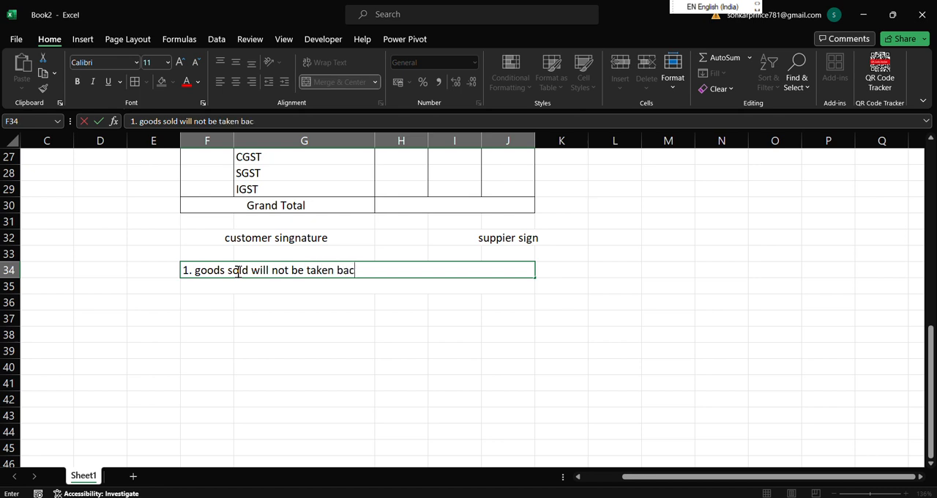
{"action": "type", "text": "k"}
{"action": "left_click", "coordinate": [265, 293]}
{"action": "type", "text": "2."}
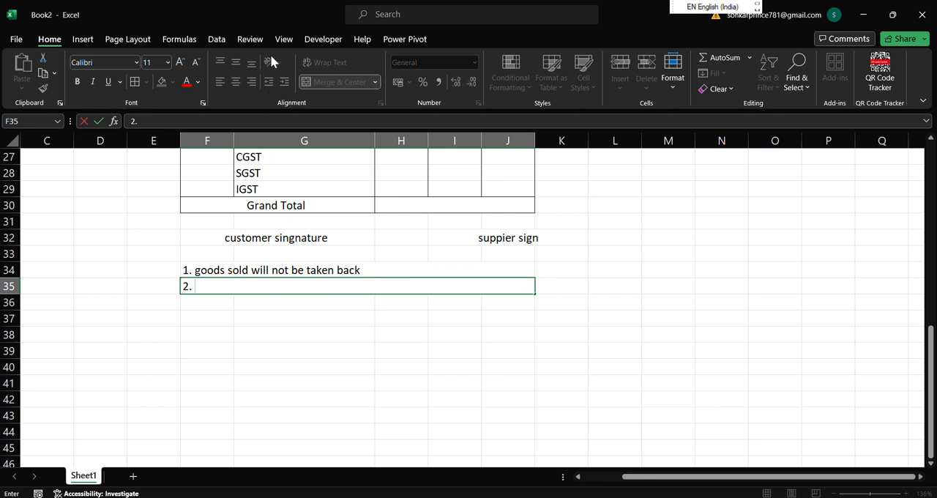
{"action": "left_click", "coordinate": [398, 19]}
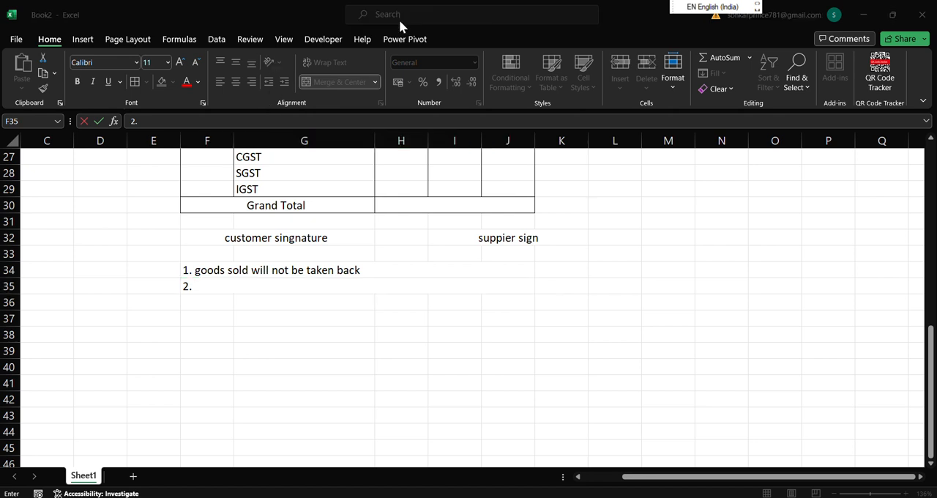
{"action": "left_click", "coordinate": [277, 289]}
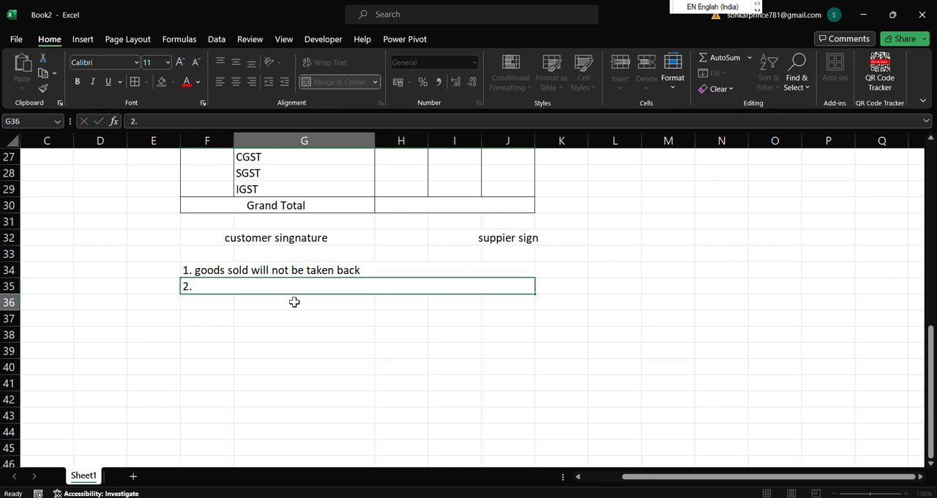
{"action": "left_click", "coordinate": [294, 300]}
{"action": "left_click", "coordinate": [526, 287]}
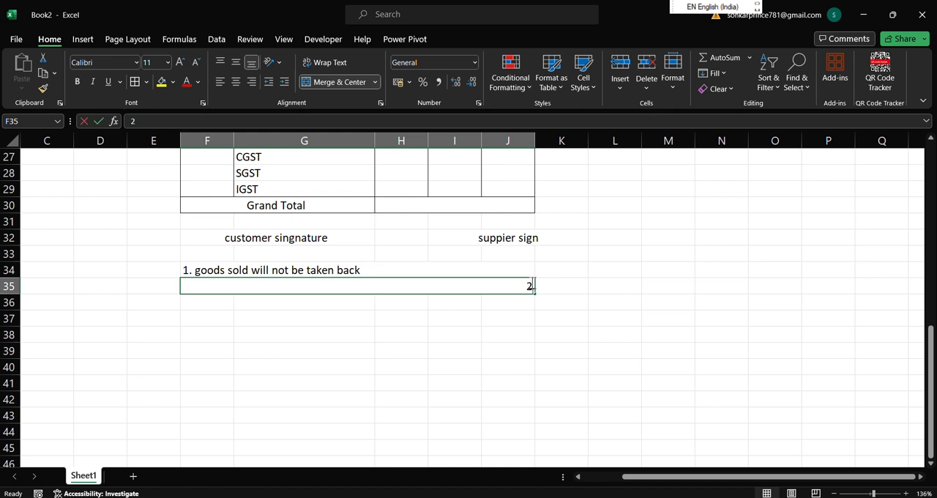
{"action": "key", "text": "BackSpace"}
Enter 501 in cell F12 under SR no. and fill the number series down to 511 in F22.
{"action": "scroll", "coordinate": [593, 325], "scroll_direction": "up", "scroll_amount": 6}
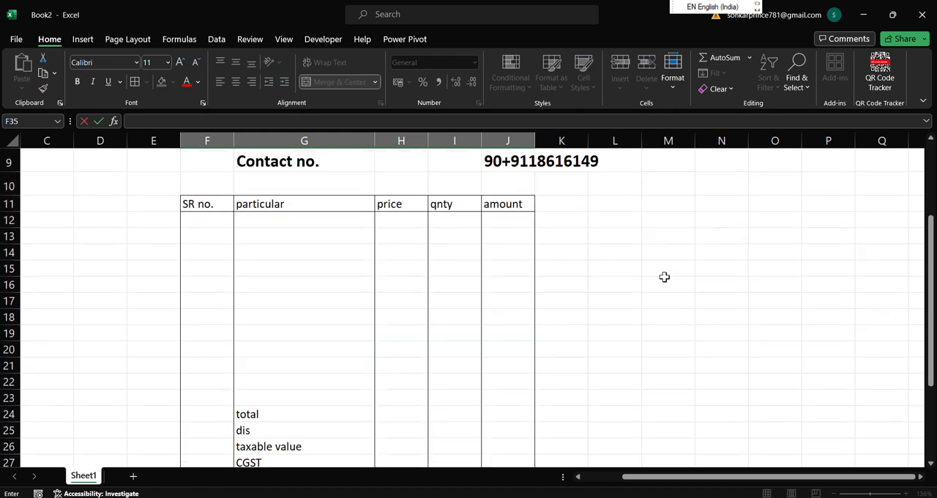
{"action": "left_click", "coordinate": [212, 213]}
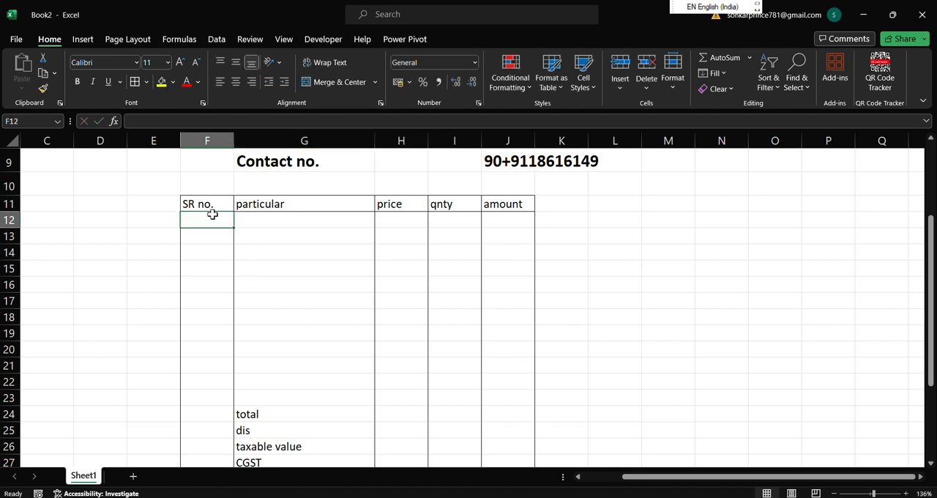
{"action": "type", "text": "501"}
{"action": "left_click", "coordinate": [266, 312]}
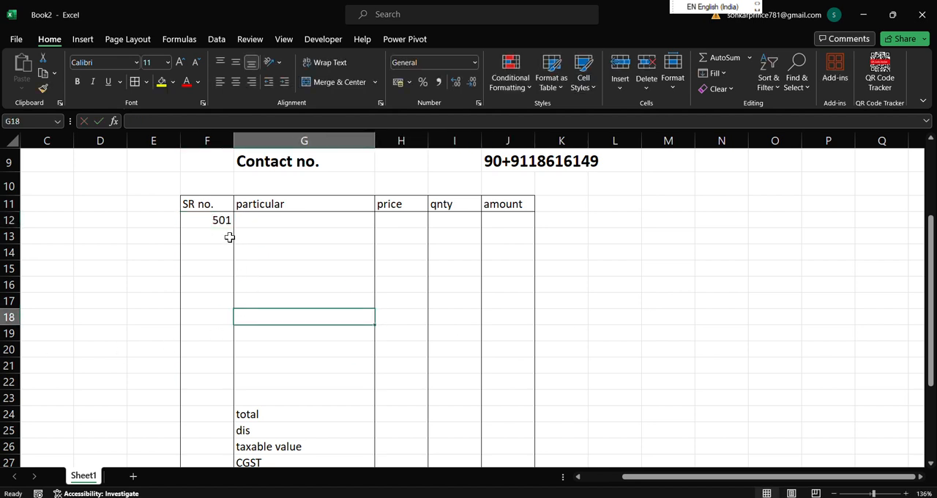
{"action": "left_click", "coordinate": [220, 218]}
{"action": "left_click_drag", "start_coordinate": [234, 227], "coordinate": [236, 391]}
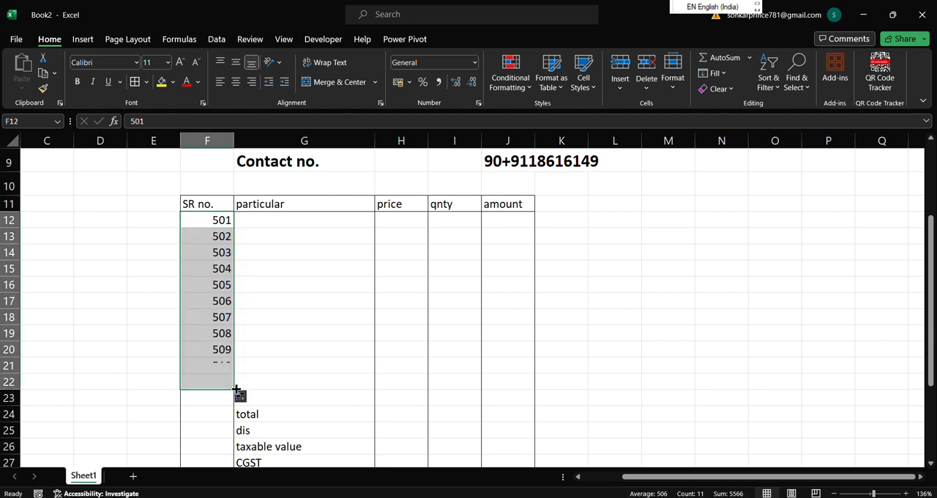
{"action": "left_click", "coordinate": [288, 331]}
{"action": "left_click", "coordinate": [317, 218]}
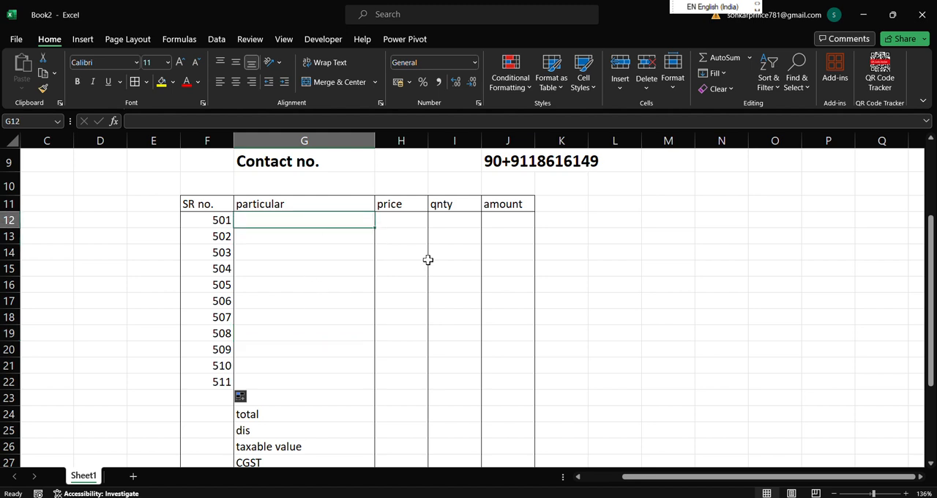
Enter the headers "product" in cell N11 and "price" in cell O11 beside the bill table.
{"action": "left_click", "coordinate": [697, 203]}
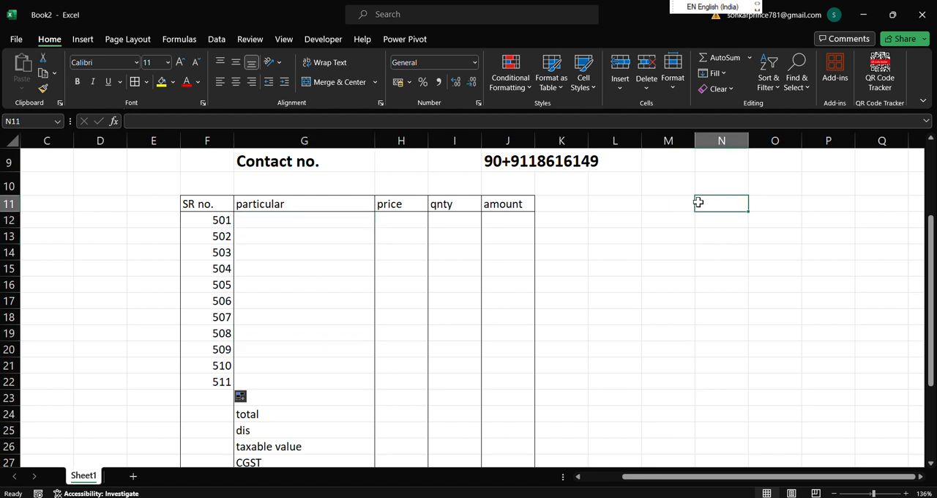
{"action": "type", "text": "pr"}
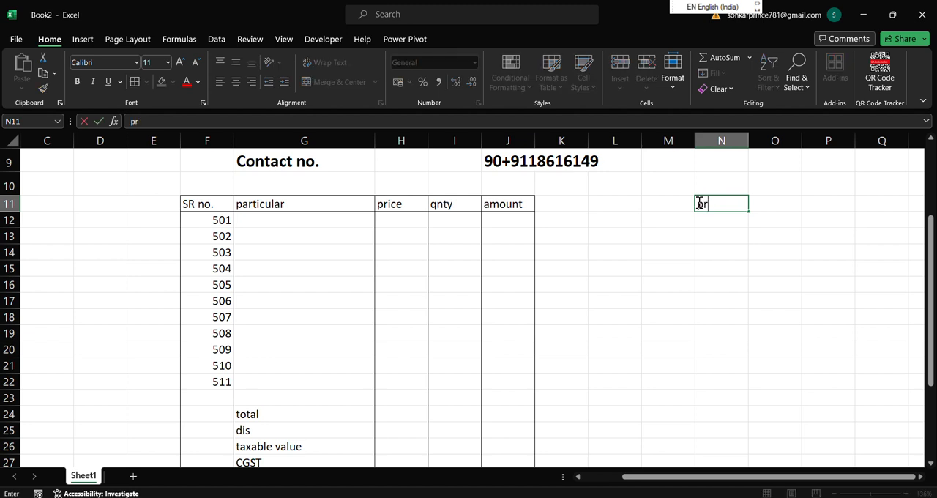
{"action": "type", "text": "oduct"}
{"action": "key", "text": "Tab"}
{"action": "type", "text": "pri"}
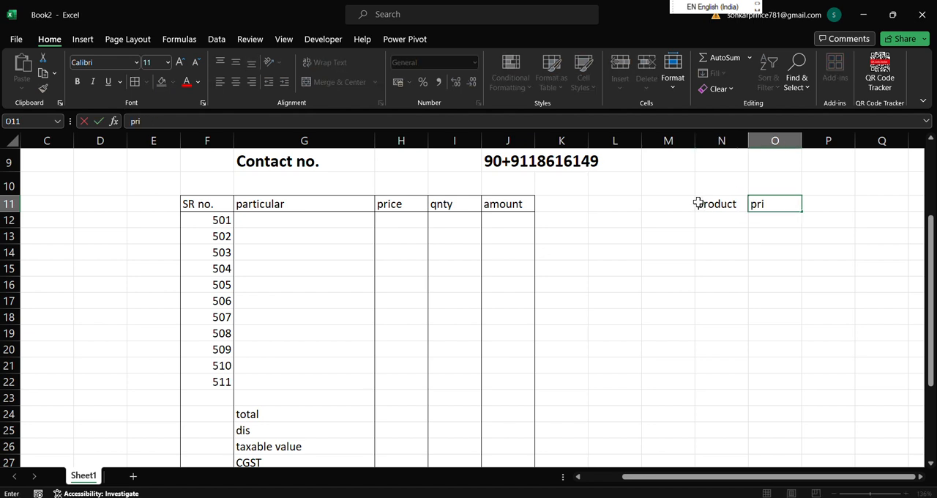
{"action": "type", "text": "ce"}
{"action": "left_click", "coordinate": [843, 256]}
List the products vivo, oppo, realme, samsung, nokia and lava in cells N12 to N17.
{"action": "left_click", "coordinate": [725, 219]}
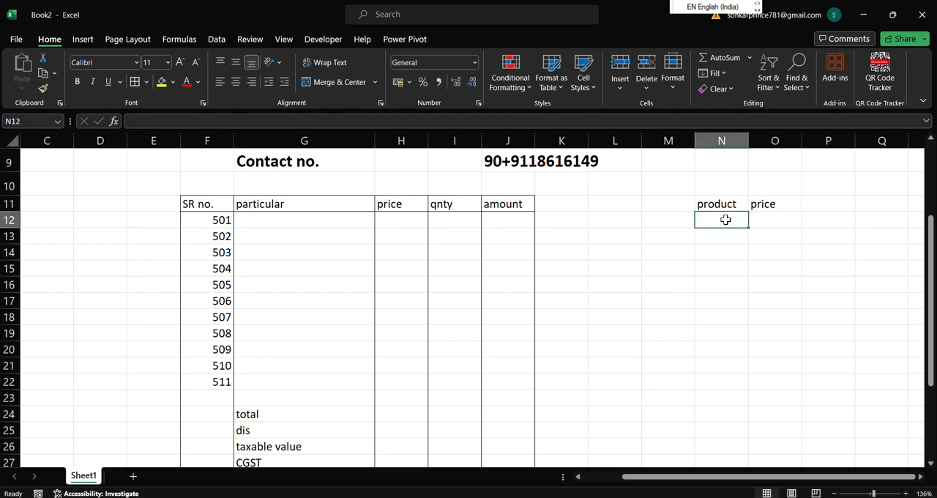
{"action": "type", "text": "vivo"}
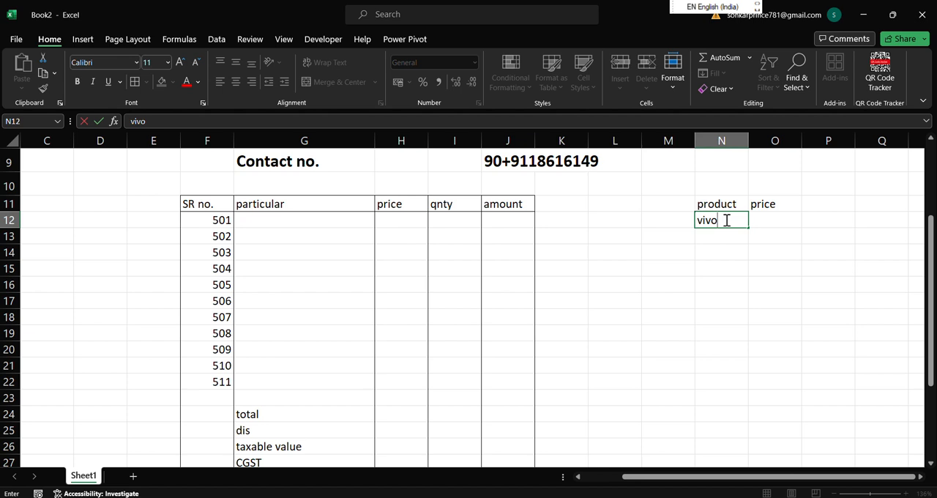
{"action": "key", "text": "Return"}
{"action": "type", "text": "oppo"}
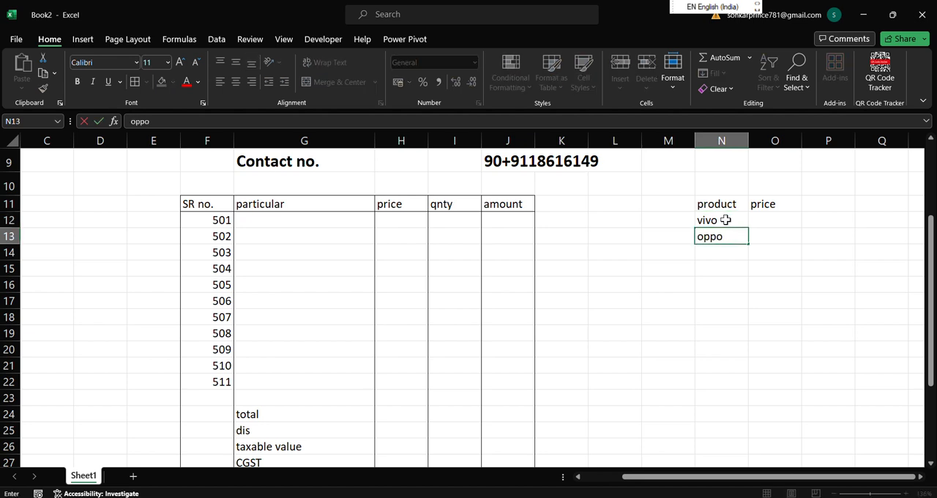
{"action": "key", "text": "Return"}
{"action": "type", "text": "realme"}
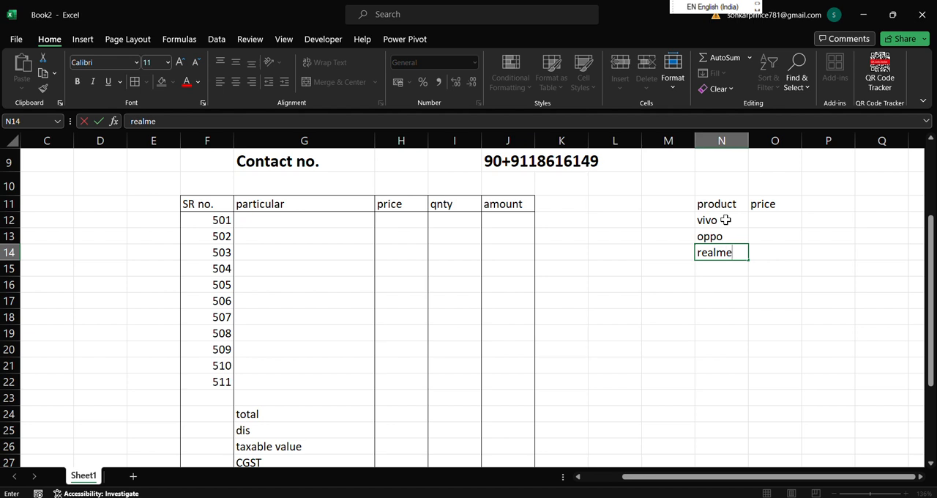
{"action": "key", "text": "Return"}
{"action": "type", "text": "sams"}
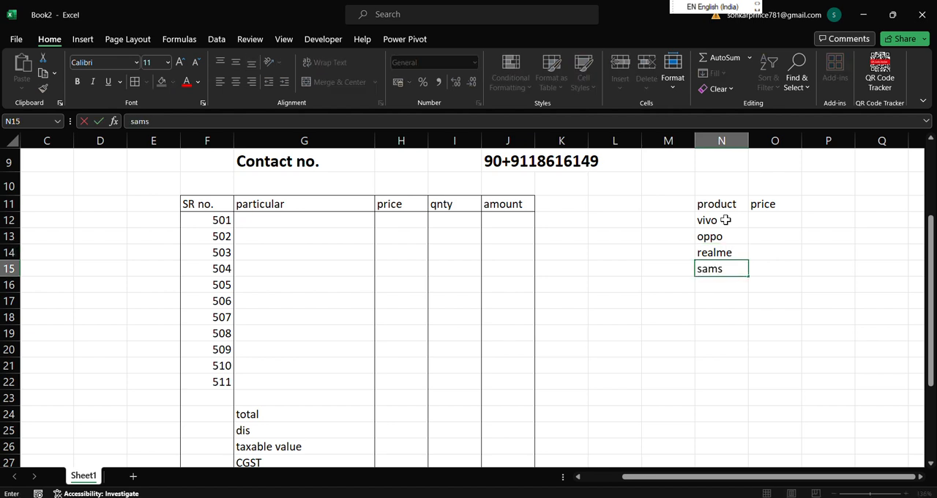
{"action": "type", "text": "ung"}
{"action": "key", "text": "Return"}
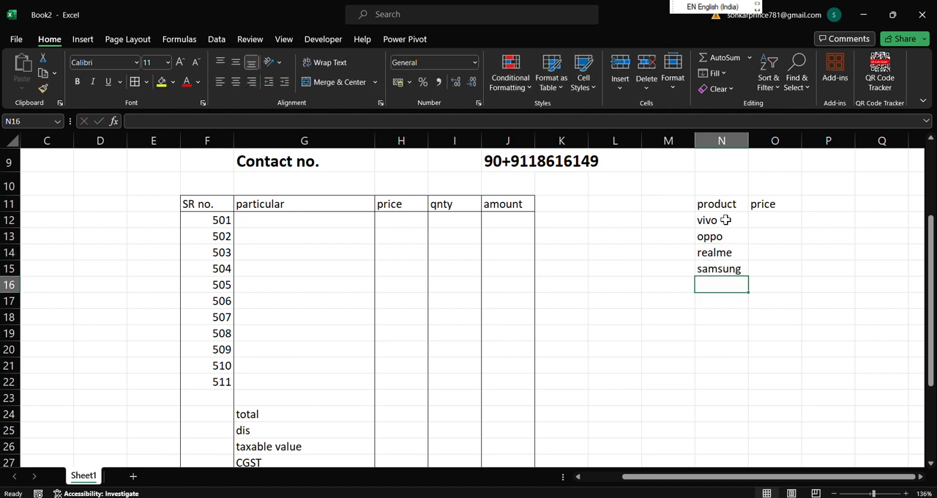
{"action": "type", "text": "nokia"}
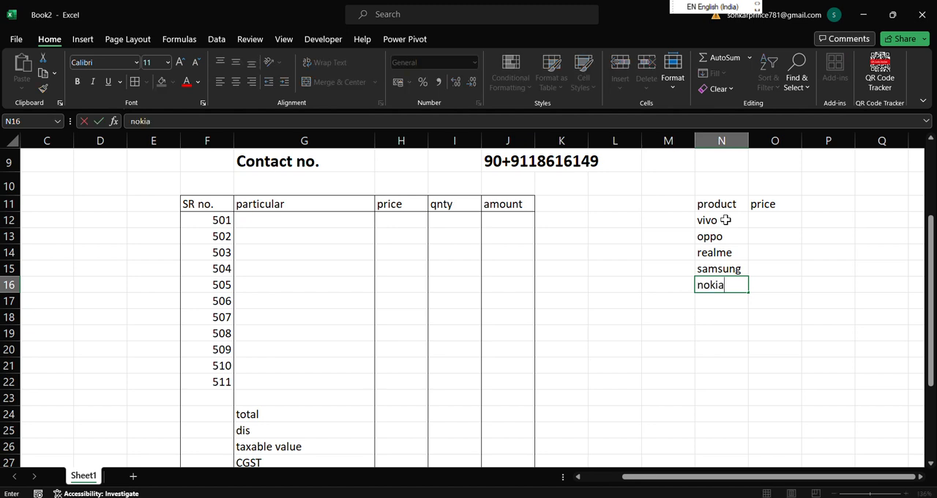
{"action": "key", "text": "Return"}
{"action": "type", "text": "lava"}
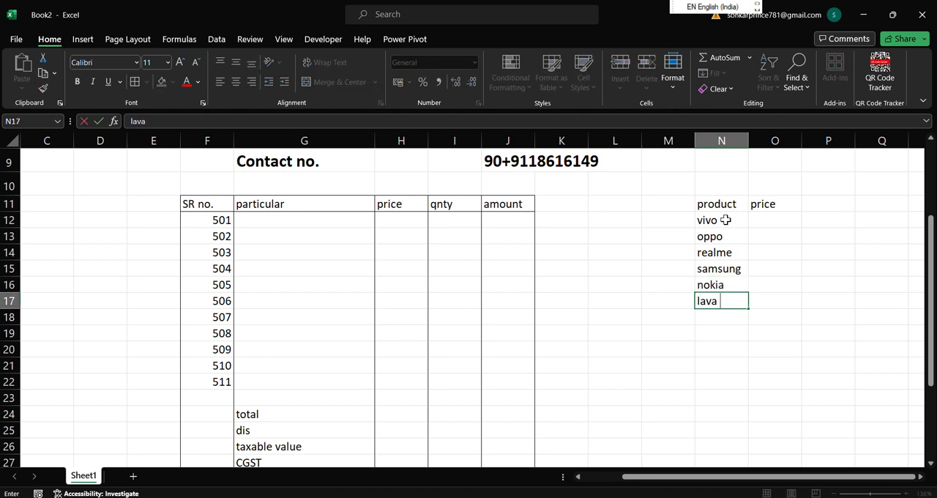
{"action": "left_click", "coordinate": [797, 329]}
Enter the prices 10000, 12000, 15000 and 17000 for vivo, oppo, realme and samsung in cells O12 to O15.
{"action": "left_click", "coordinate": [780, 219]}
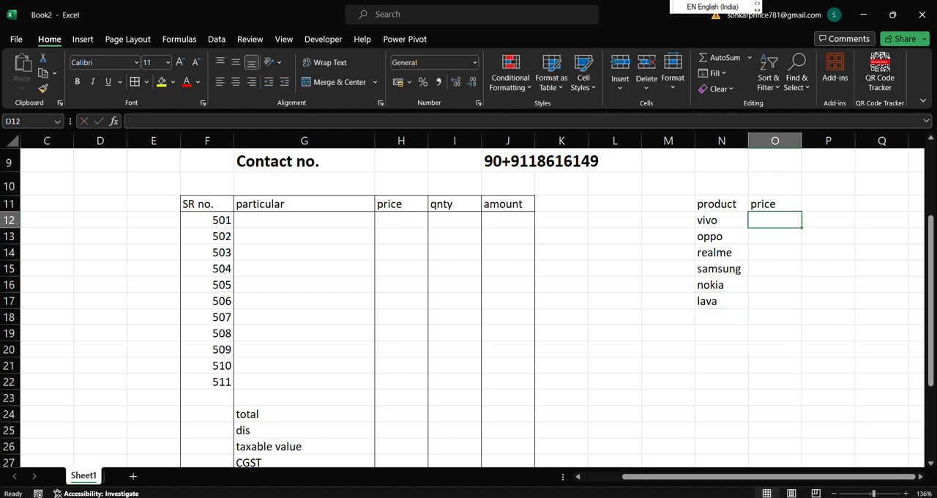
{"action": "scroll", "coordinate": [828, 439], "scroll_direction": "up", "scroll_amount": 3}
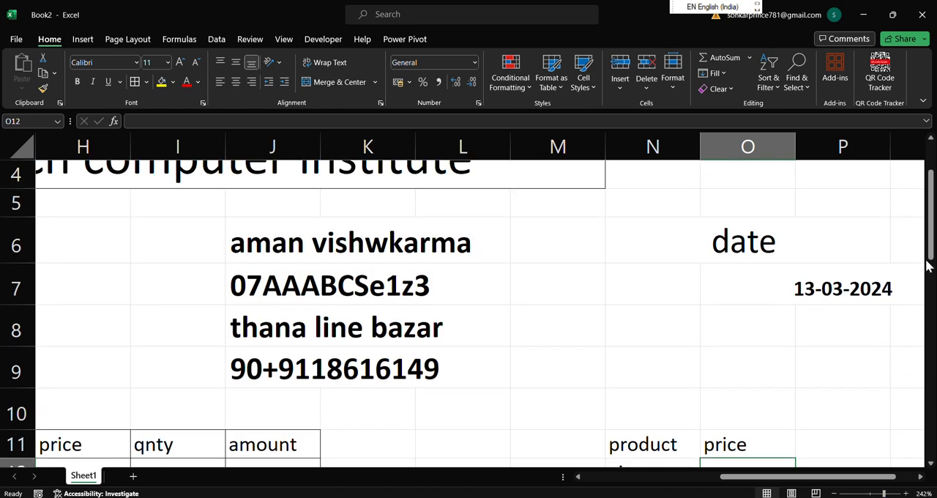
{"action": "left_click_drag", "start_coordinate": [932, 242], "coordinate": [932, 285]}
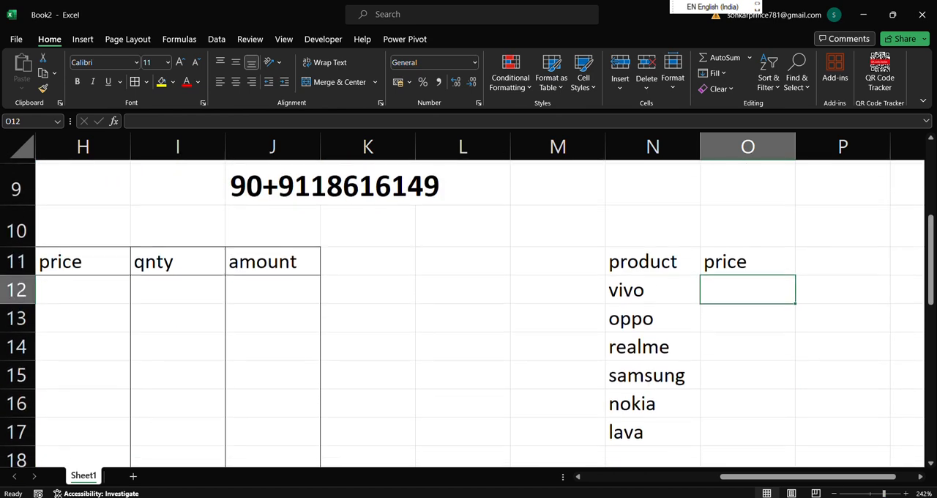
{"action": "type", "text": "10000"}
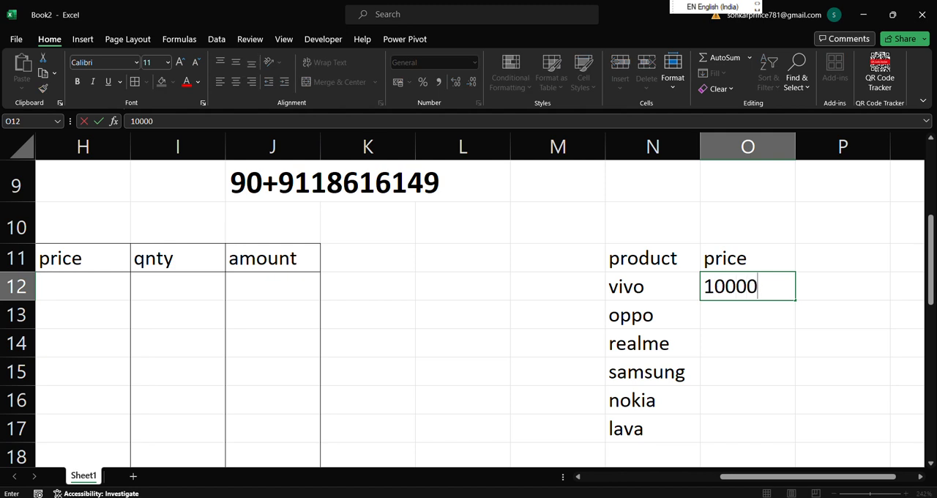
{"action": "key", "text": "Return"}
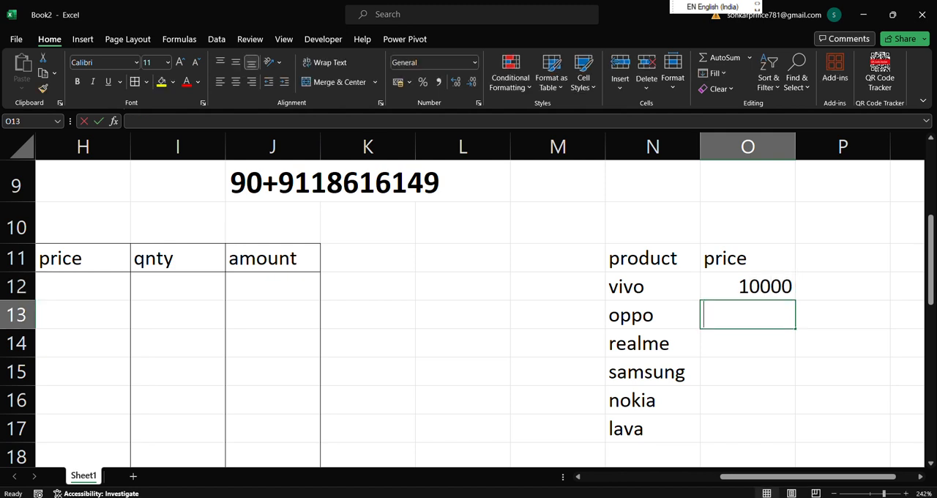
{"action": "type", "text": "12000"}
{"action": "key", "text": "Return"}
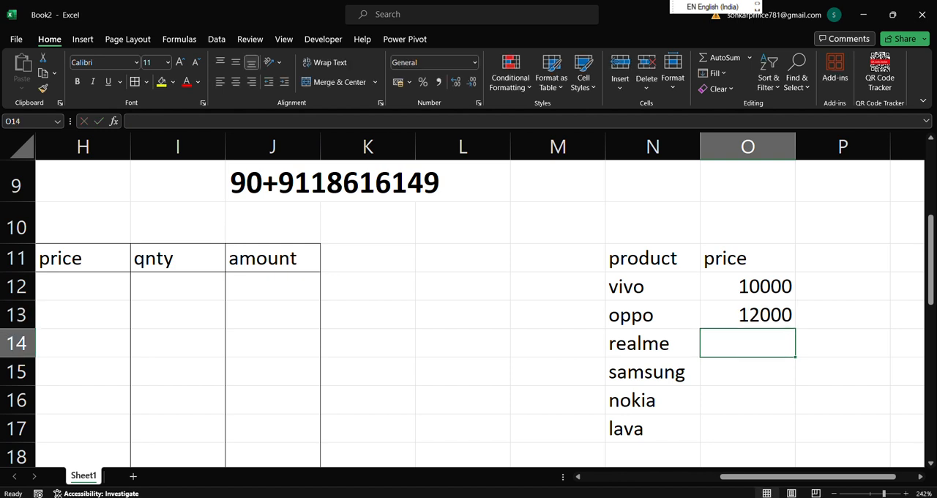
{"action": "type", "text": "15000"}
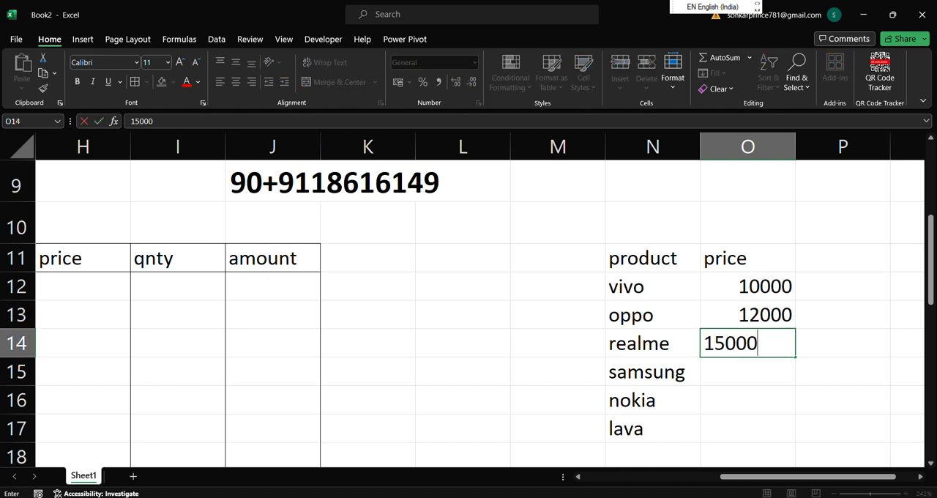
{"action": "key", "text": "Return"}
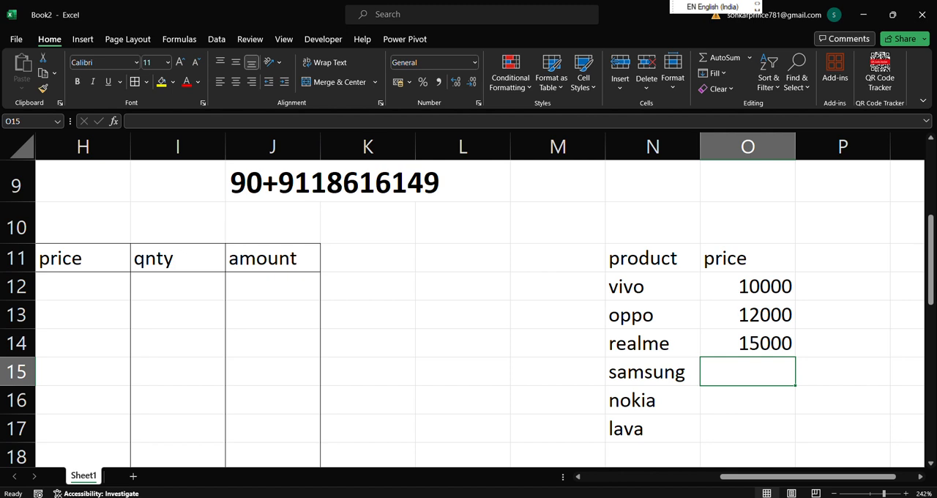
{"action": "type", "text": "7"}
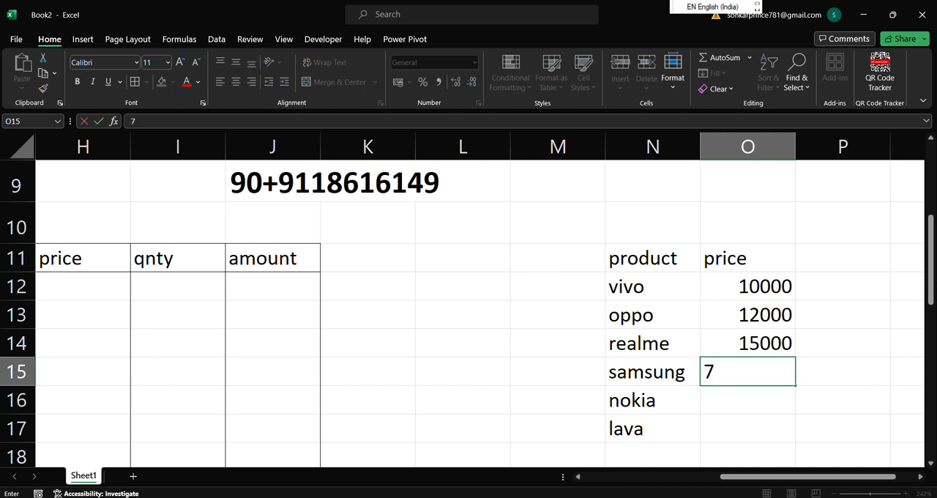
{"action": "type", "text": "17000"}
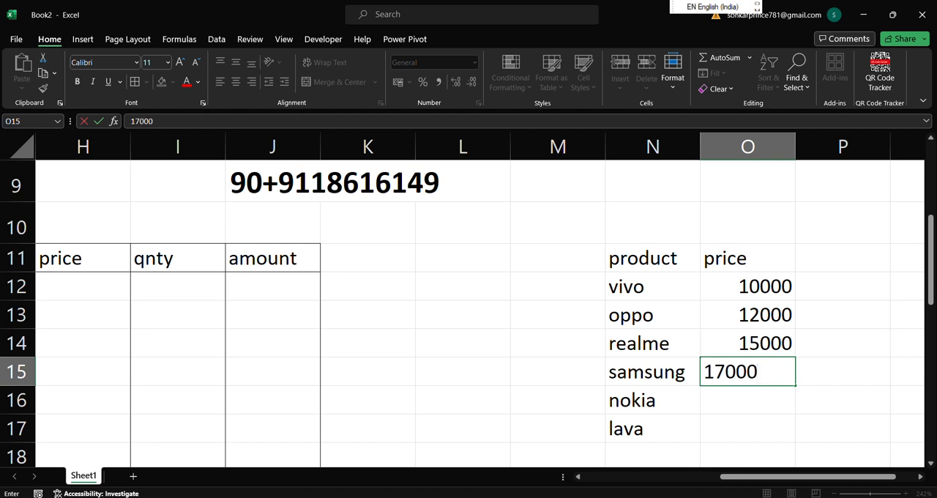
{"action": "key", "text": "Return"}
Enter the prices 11000 for nokia in cell O16 and 8000 for lava in cell O17.
{"action": "type", "text": "120"}
{"action": "key", "text": "BackSpace"}
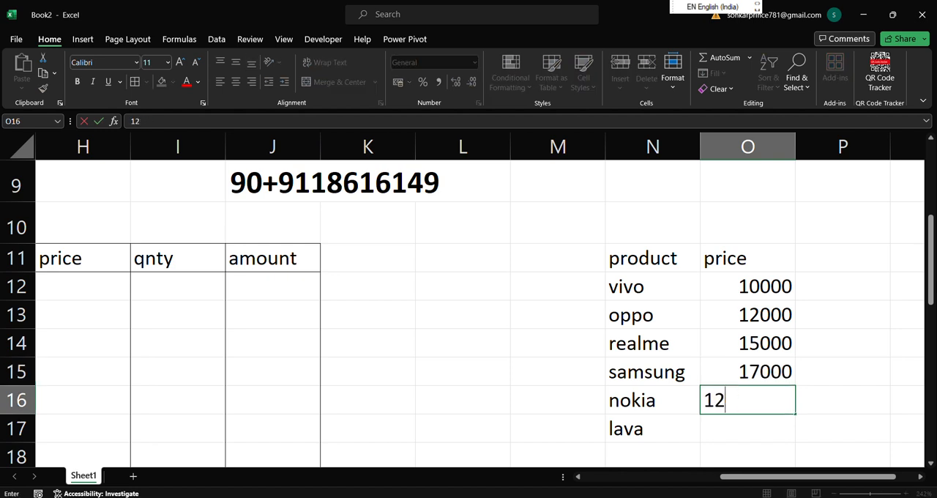
{"action": "type", "text": "000"}
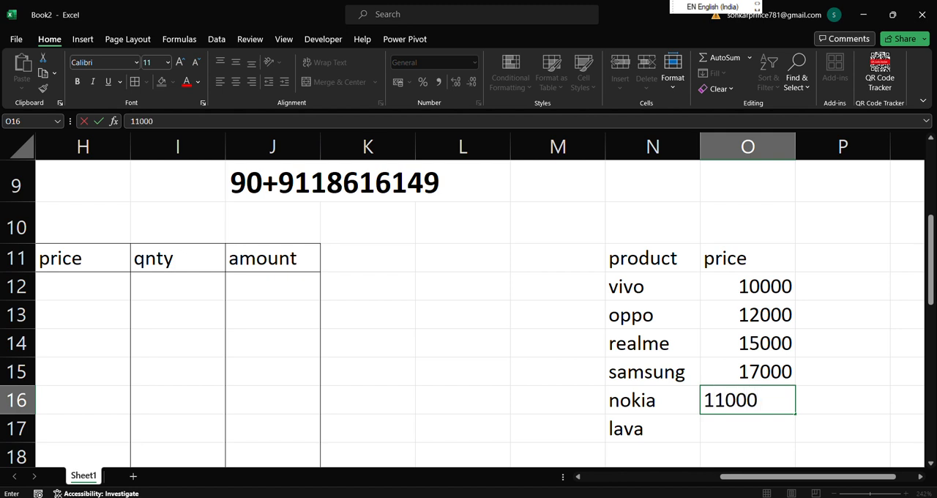
{"action": "key", "text": "Return"}
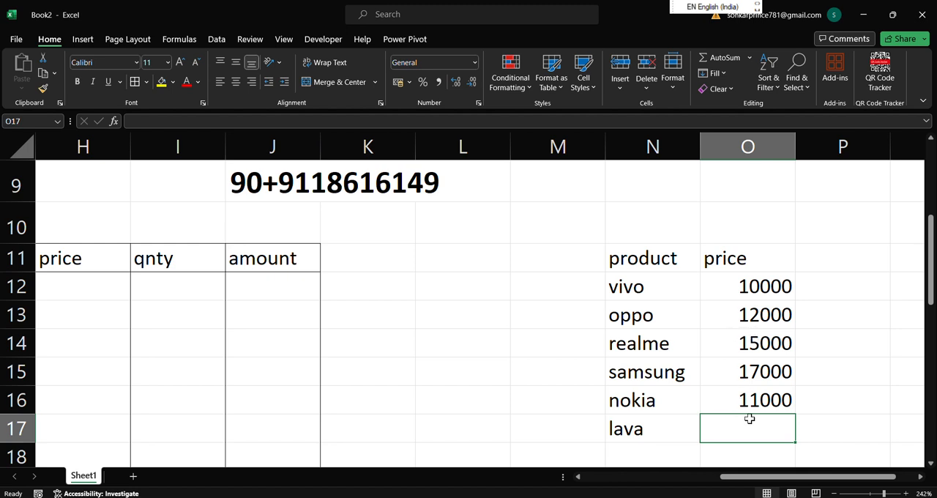
{"action": "type", "text": "8000"}
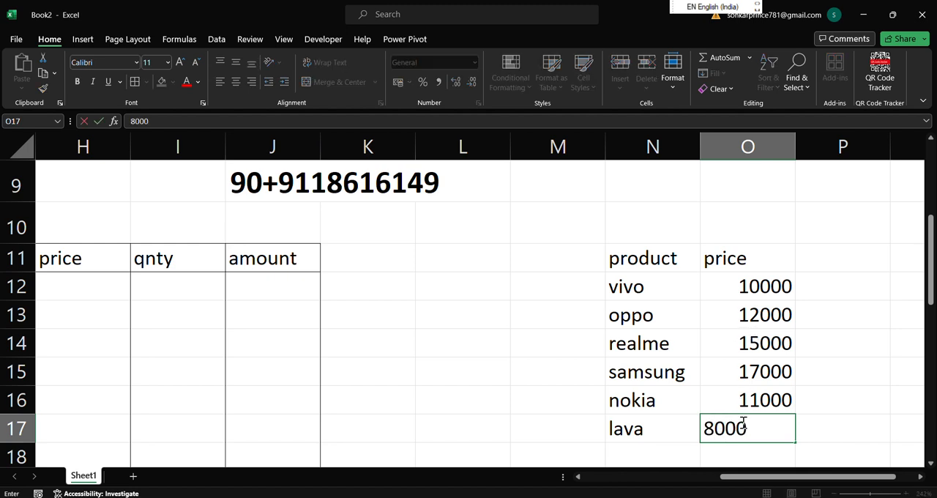
{"action": "left_click", "coordinate": [899, 333]}
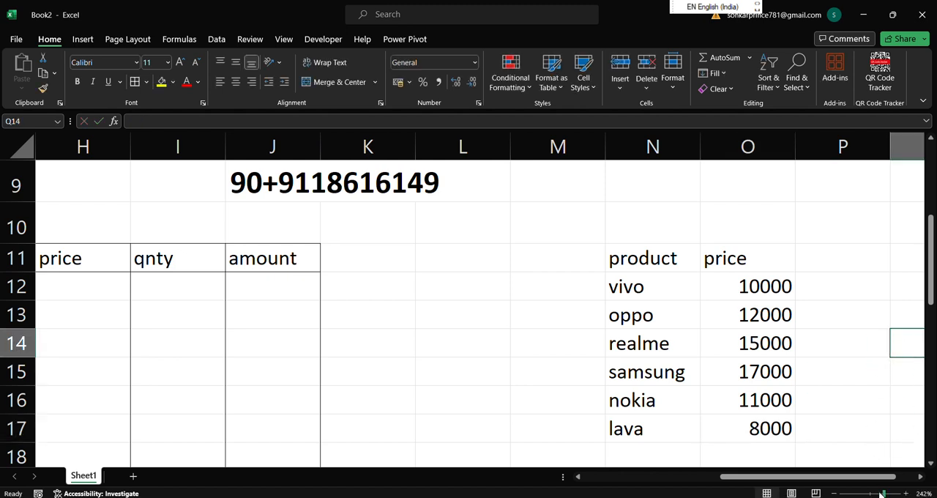
Add List data validation to cell G12 under particular, using the product names in =$N$12:$N$17 as the source.
{"action": "left_click_drag", "start_coordinate": [881, 494], "coordinate": [862, 494]}
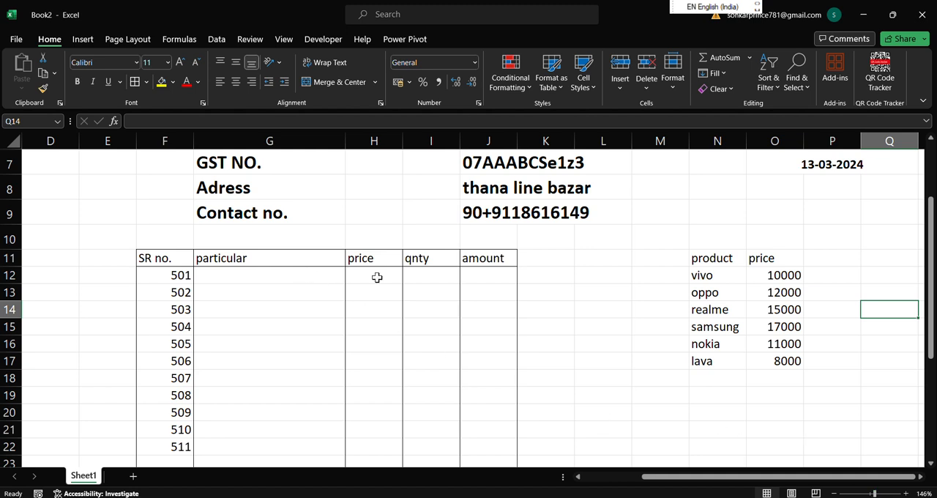
{"action": "left_click", "coordinate": [284, 275]}
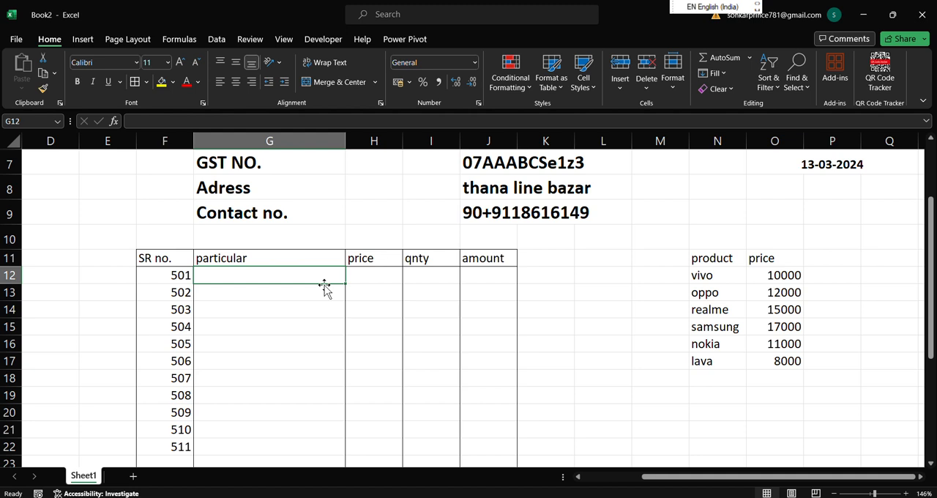
{"action": "left_click", "coordinate": [216, 40]}
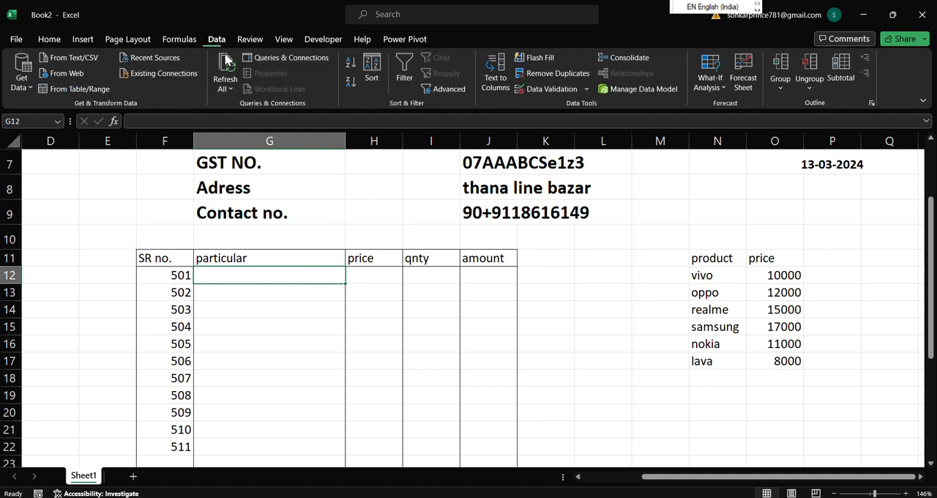
{"action": "left_click", "coordinate": [586, 89]}
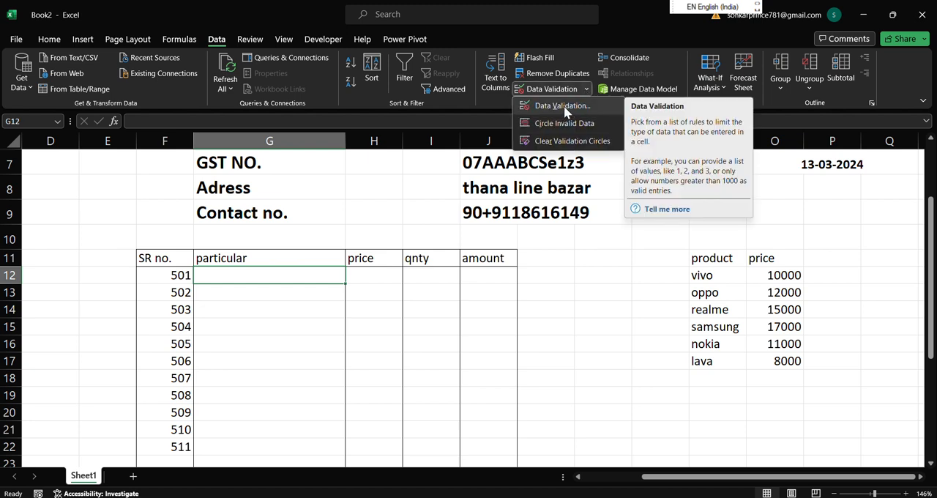
{"action": "left_click", "coordinate": [564, 107]}
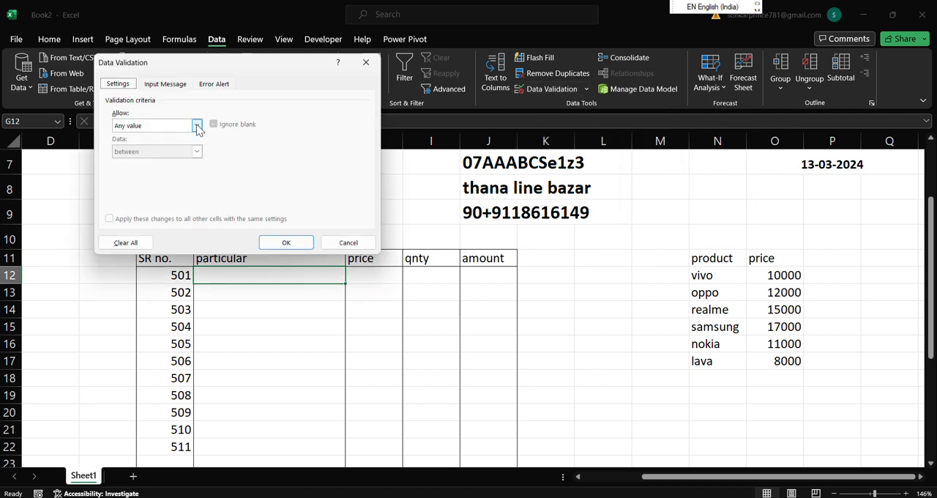
{"action": "left_click", "coordinate": [196, 126]}
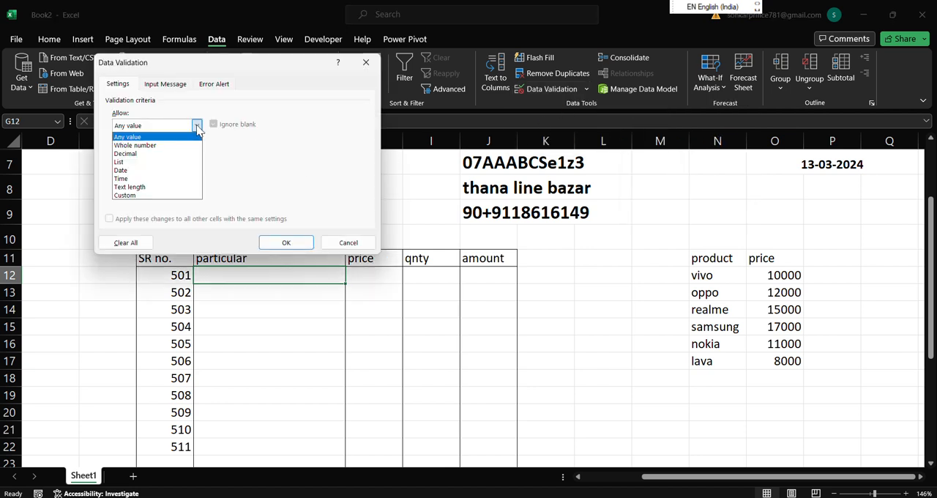
{"action": "left_click", "coordinate": [185, 162]}
{"action": "left_click", "coordinate": [179, 182]}
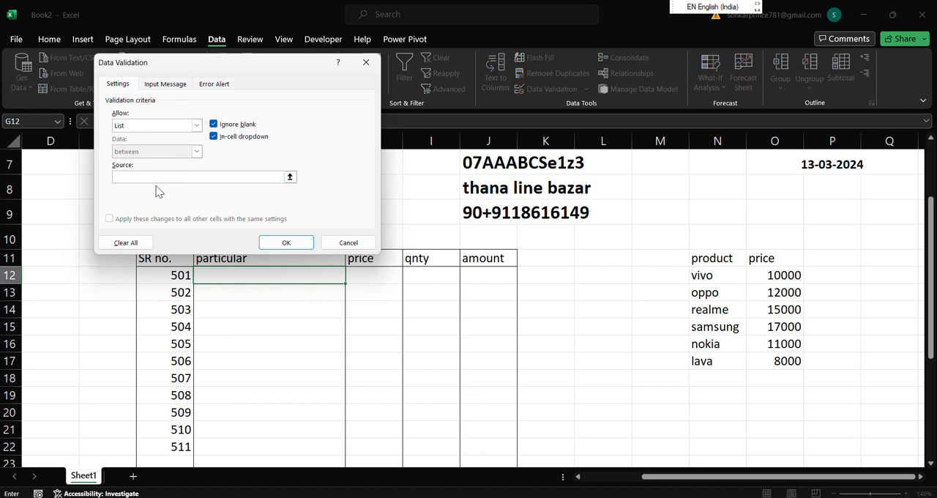
{"action": "left_click", "coordinate": [709, 274]}
{"action": "left_click_drag", "start_coordinate": [710, 274], "coordinate": [696, 362]}
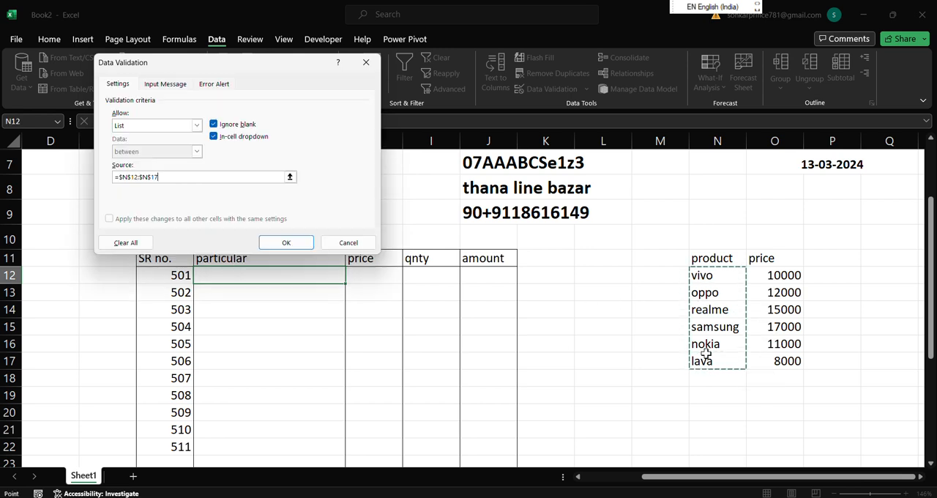
{"action": "left_click", "coordinate": [287, 242]}
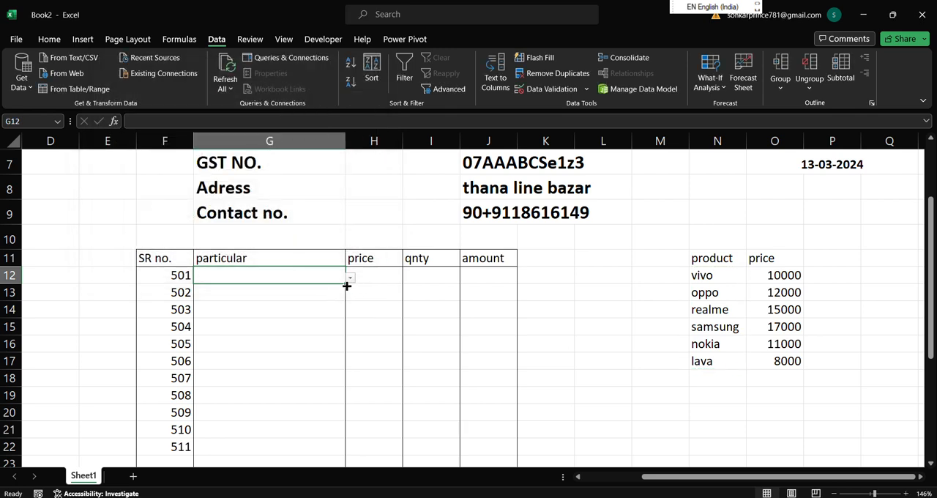
Copy the product drop-down from cell G12 down through G22.
{"action": "left_click_drag", "start_coordinate": [346, 285], "coordinate": [337, 447]}
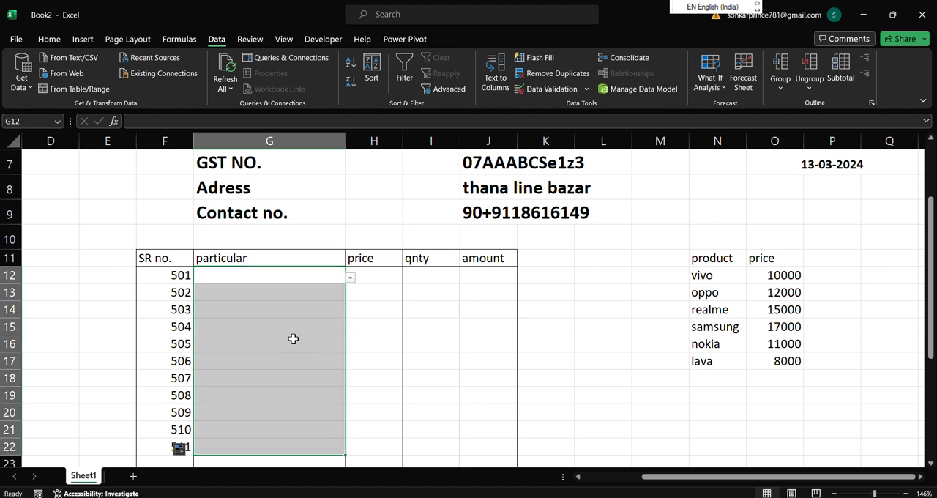
{"action": "left_click", "coordinate": [313, 395]}
{"action": "left_click", "coordinate": [299, 290]}
Choose samsung from the drop-downs in cells G12 and G14, and oppo in cell G16.
{"action": "left_click", "coordinate": [331, 275]}
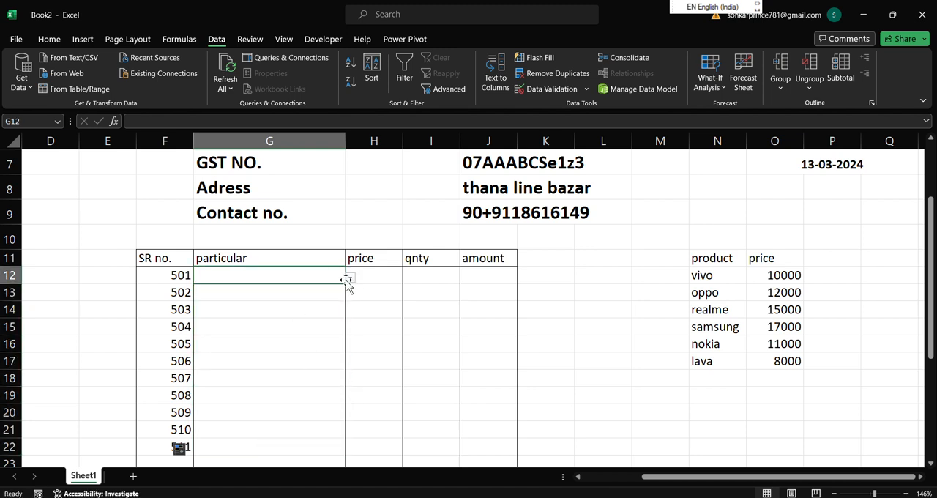
{"action": "left_click", "coordinate": [349, 279]}
{"action": "left_click", "coordinate": [301, 326]}
{"action": "left_click", "coordinate": [320, 312]}
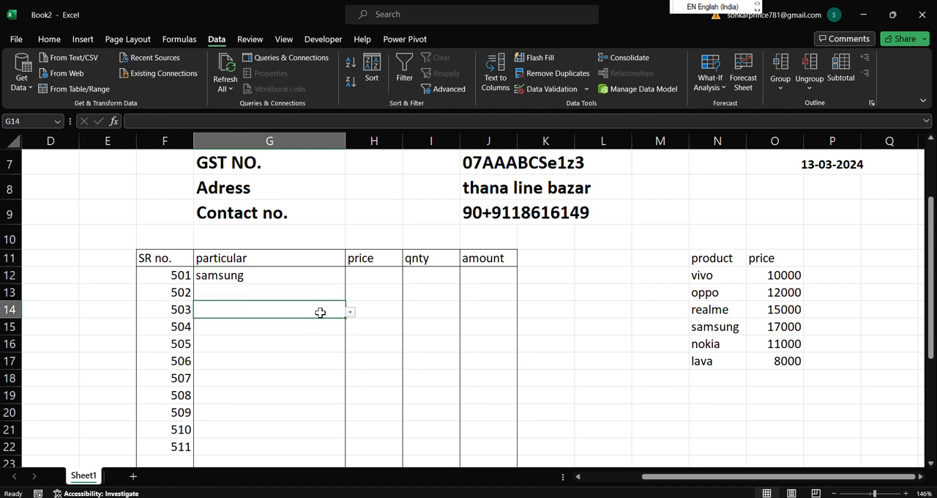
{"action": "left_click", "coordinate": [349, 312]}
{"action": "left_click", "coordinate": [307, 360]}
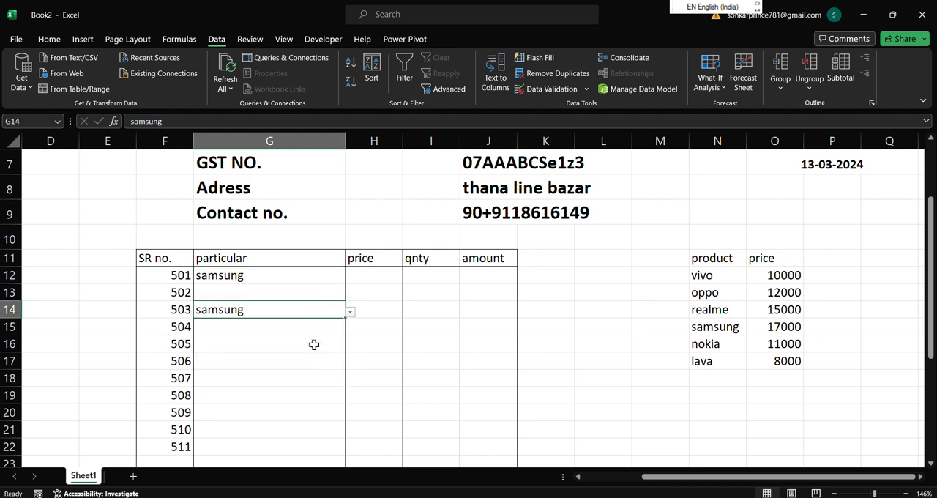
{"action": "left_click", "coordinate": [313, 344]}
{"action": "left_click", "coordinate": [349, 346]}
{"action": "left_click", "coordinate": [335, 377]}
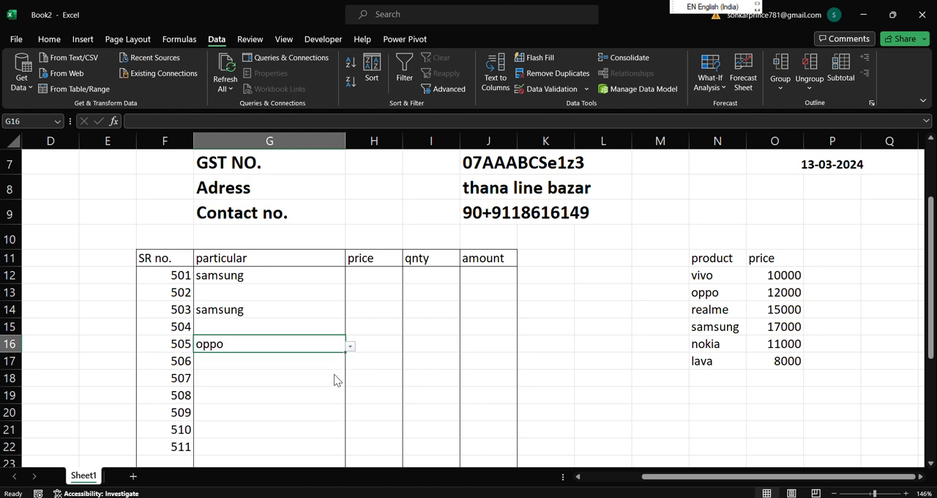
Widen the price column H slightly.
{"action": "left_click", "coordinate": [368, 274]}
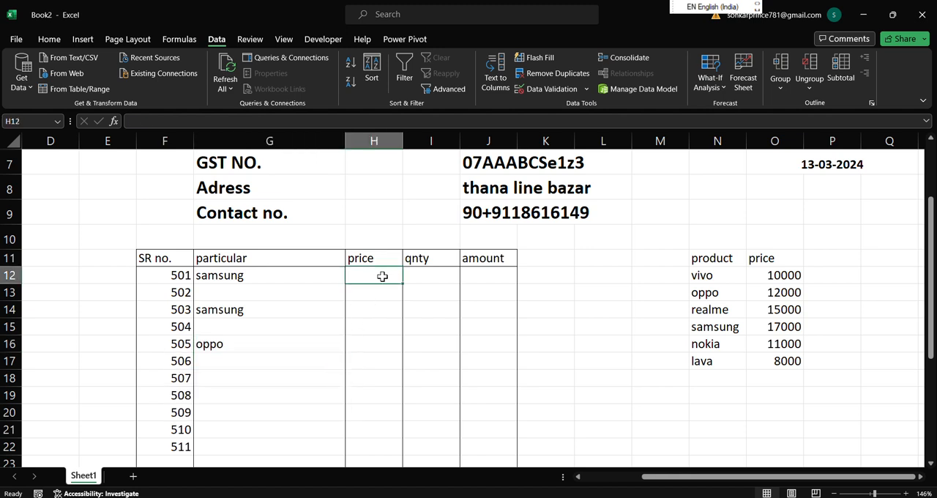
{"action": "left_click_drag", "start_coordinate": [403, 142], "coordinate": [421, 146]}
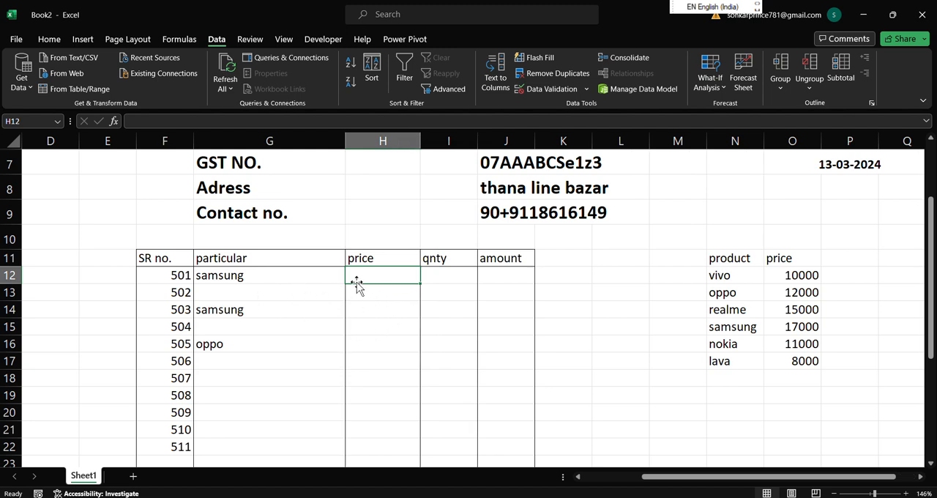
{"action": "left_click", "coordinate": [387, 306]}
Start an IFERROR formula in cell H12 containing a VLOOKUP with G12 as the lookup value.
{"action": "left_click", "coordinate": [387, 280]}
{"action": "type", "text": "=ifer"}
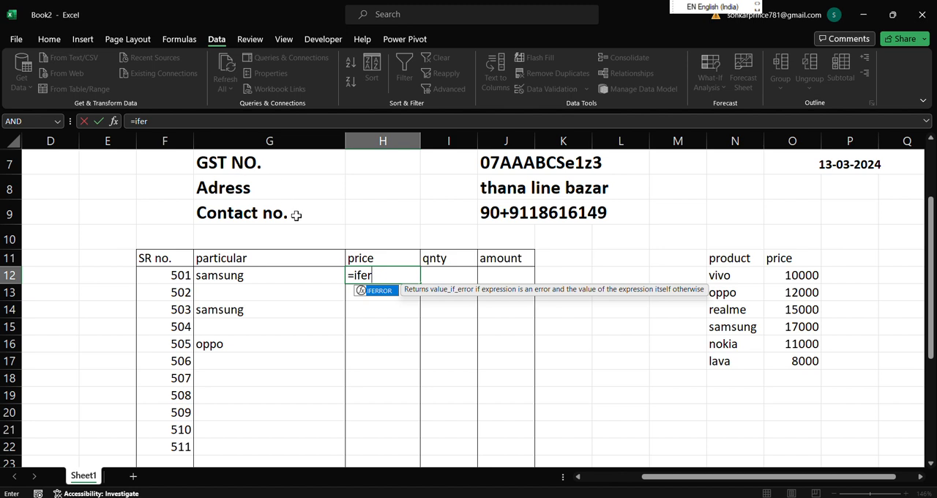
{"action": "double_click", "coordinate": [386, 293]}
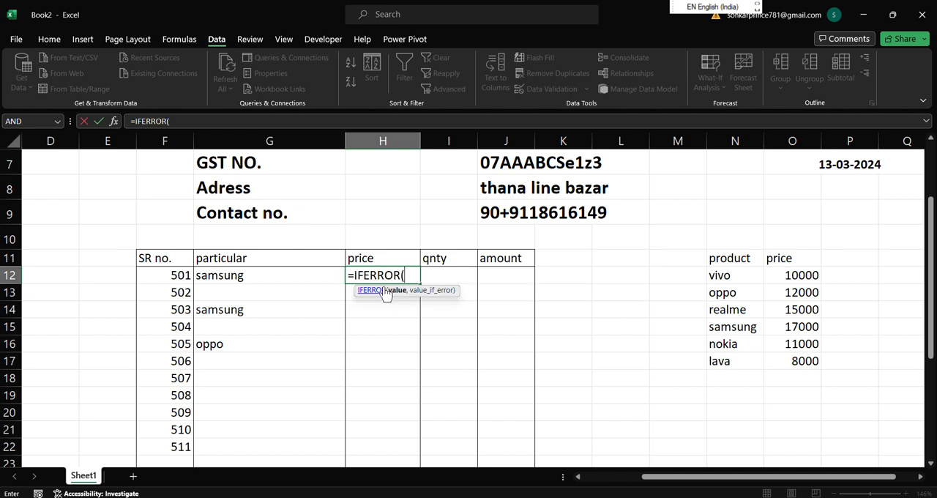
{"action": "type", "text": "vlook"}
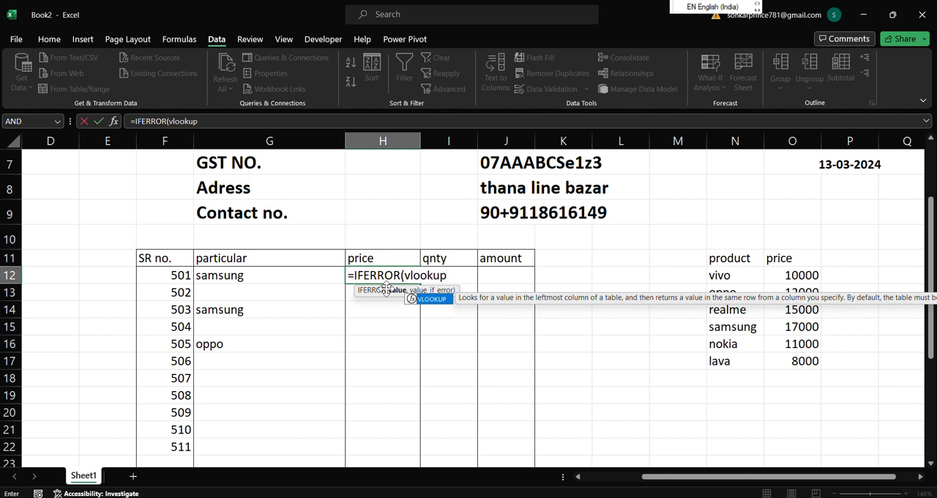
{"action": "type", "text": "up"}
{"action": "key", "text": "Tab"}
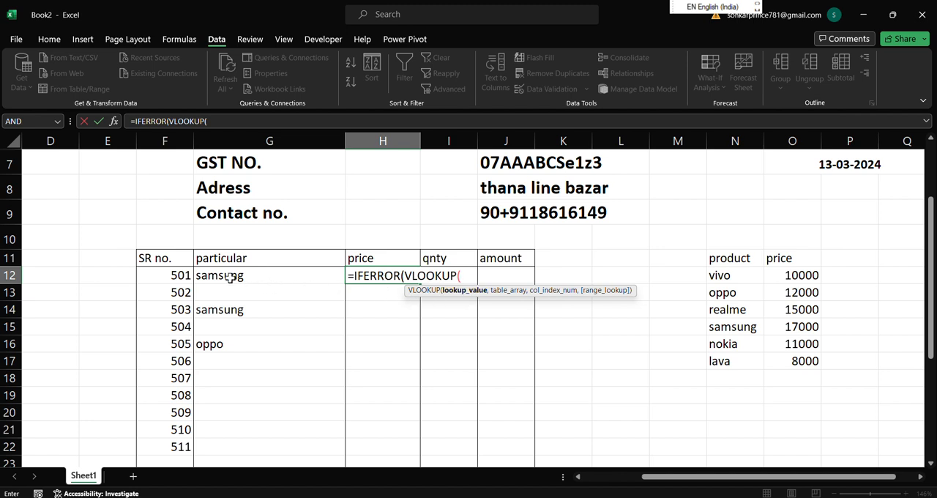
{"action": "left_click", "coordinate": [306, 277]}
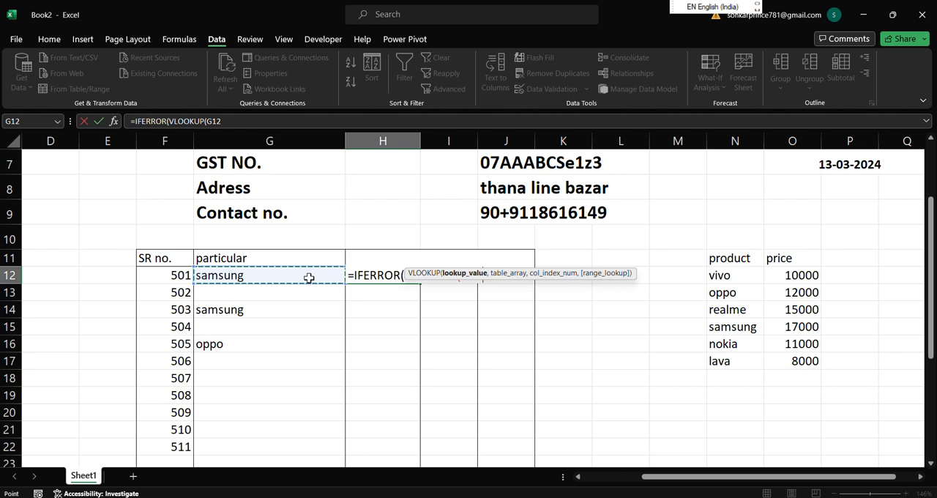
{"action": "type", "text": ","}
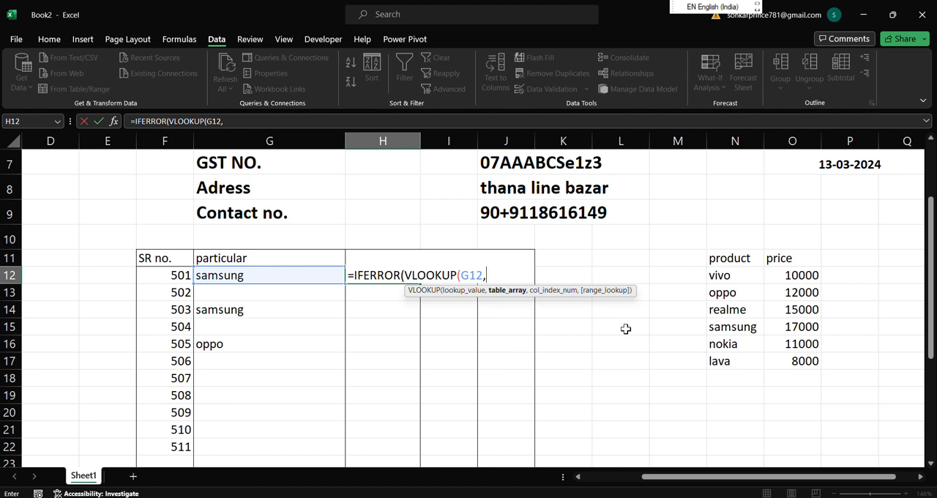
Complete the H12 formula with table range N11:O17, column index 2, match type 0 and " " as the error value.
{"action": "left_click_drag", "start_coordinate": [715, 258], "coordinate": [799, 366]}
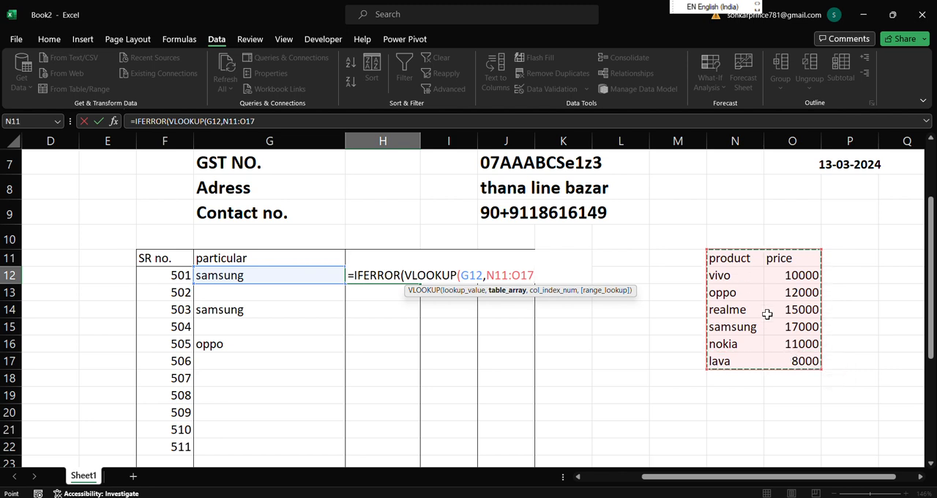
{"action": "type", "text": ","}
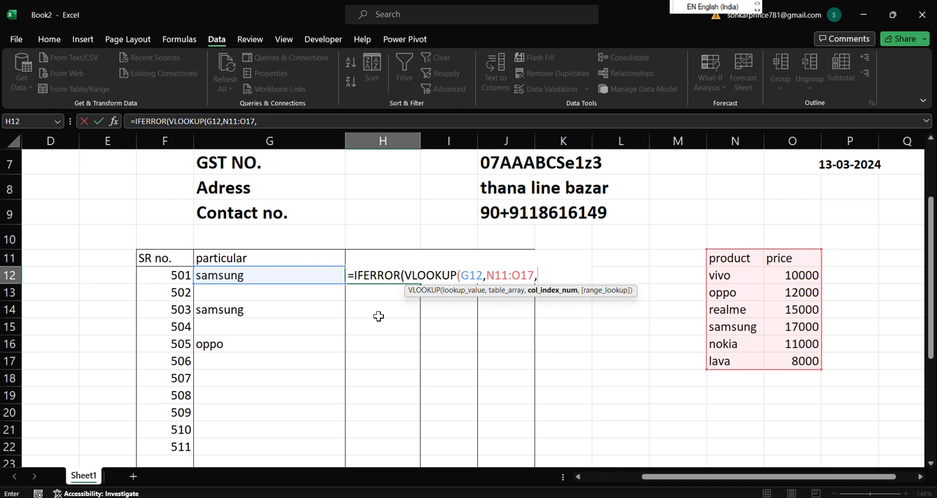
{"action": "type", "text": "2,"}
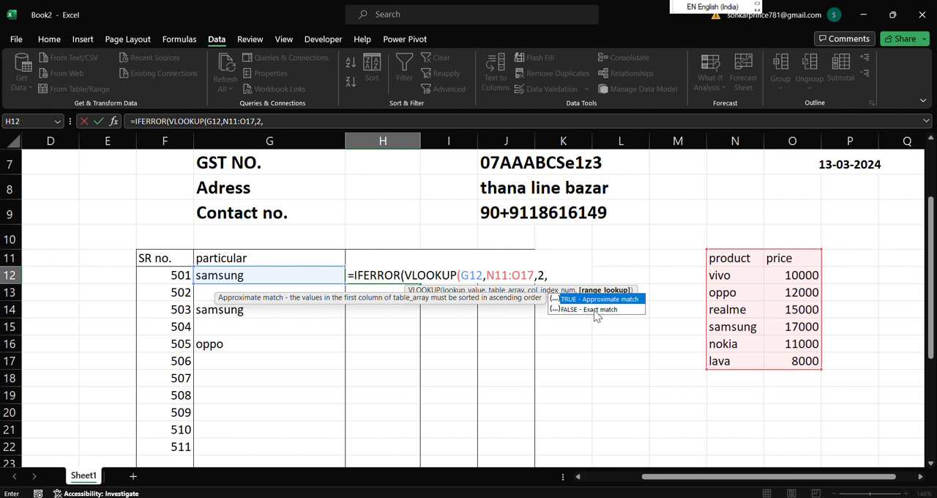
{"action": "type", "text": "0)"}
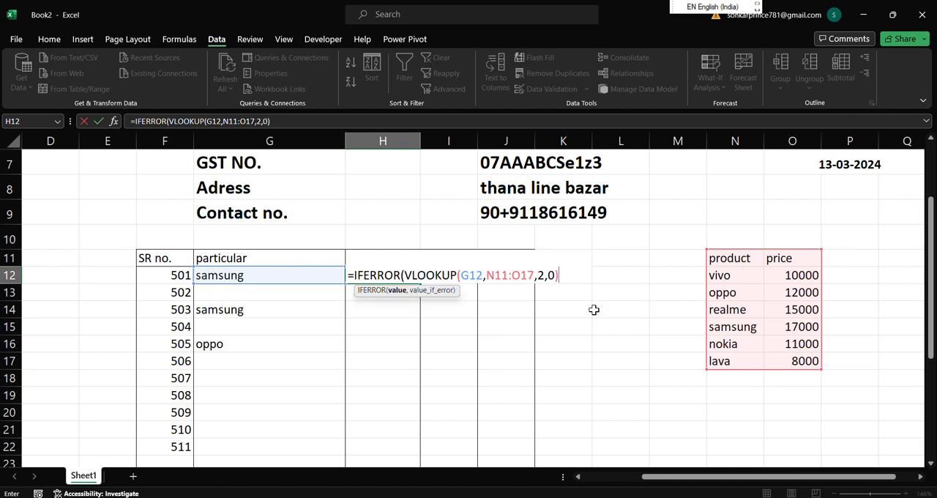
{"action": "type", "text": ","}
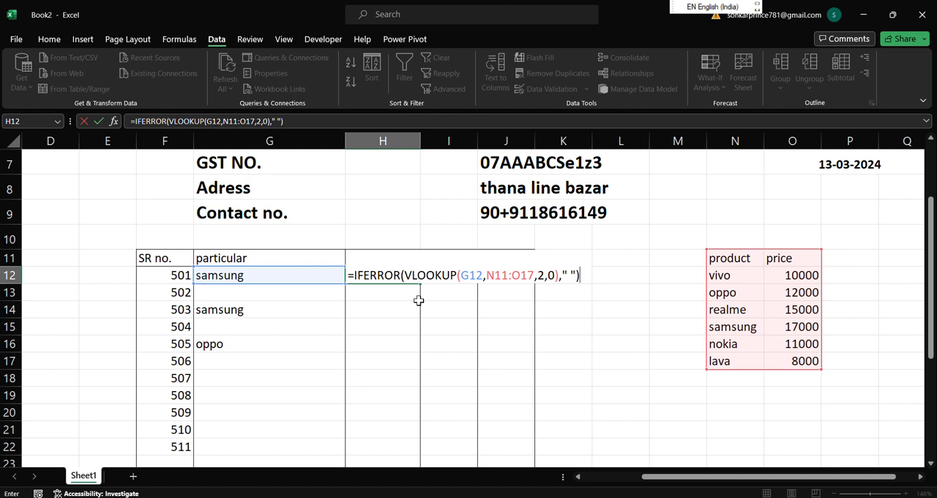
{"action": "key", "text": "Return"}
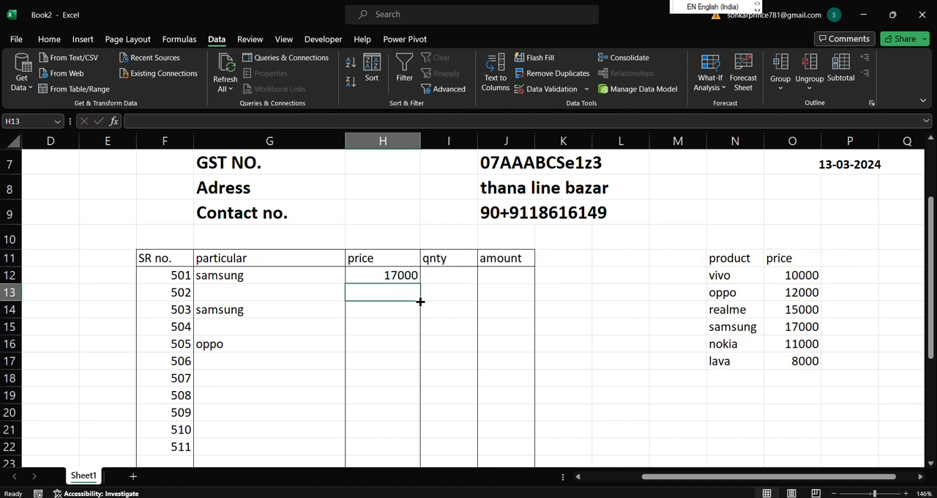
Fill the price lookup formula from cell H12 down to H20.
{"action": "left_click", "coordinate": [391, 276]}
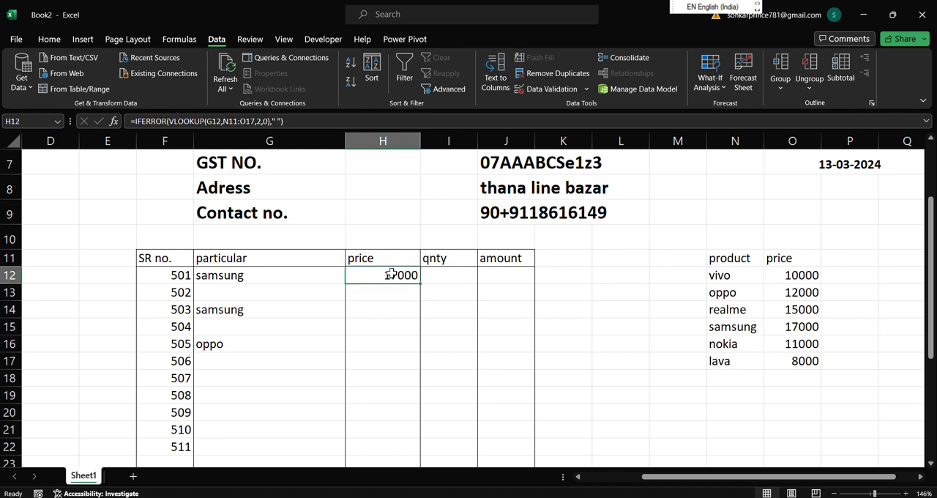
{"action": "left_click_drag", "start_coordinate": [421, 283], "coordinate": [421, 414]}
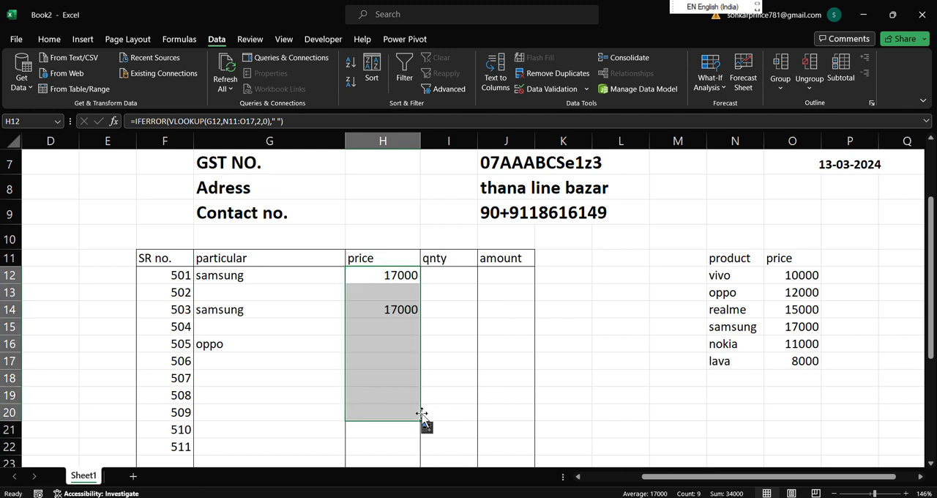
Change the product in cell G14 to oppo using its drop-down list.
{"action": "left_click", "coordinate": [374, 379]}
{"action": "left_click", "coordinate": [221, 310]}
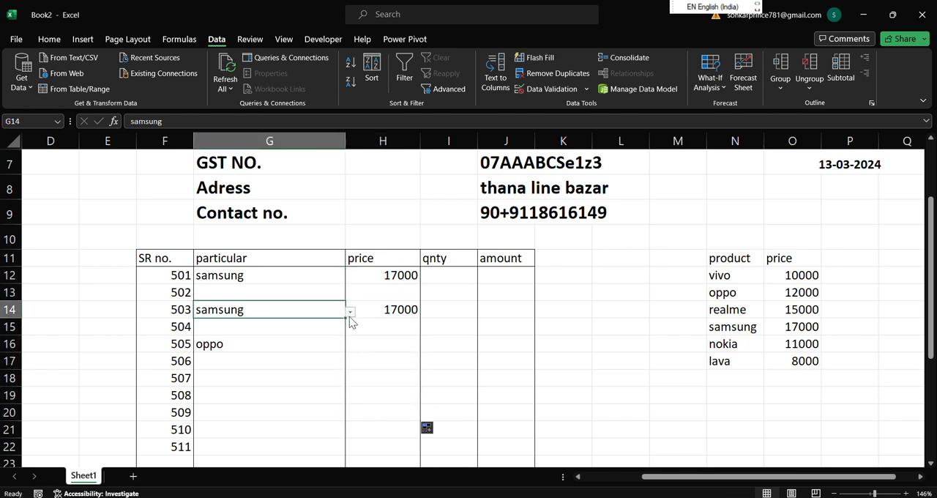
{"action": "left_click", "coordinate": [350, 312]}
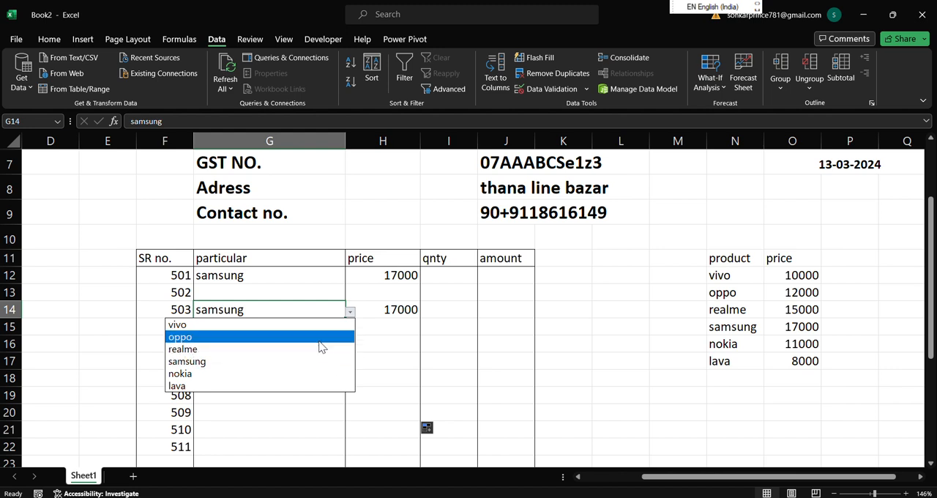
{"action": "left_click", "coordinate": [319, 338]}
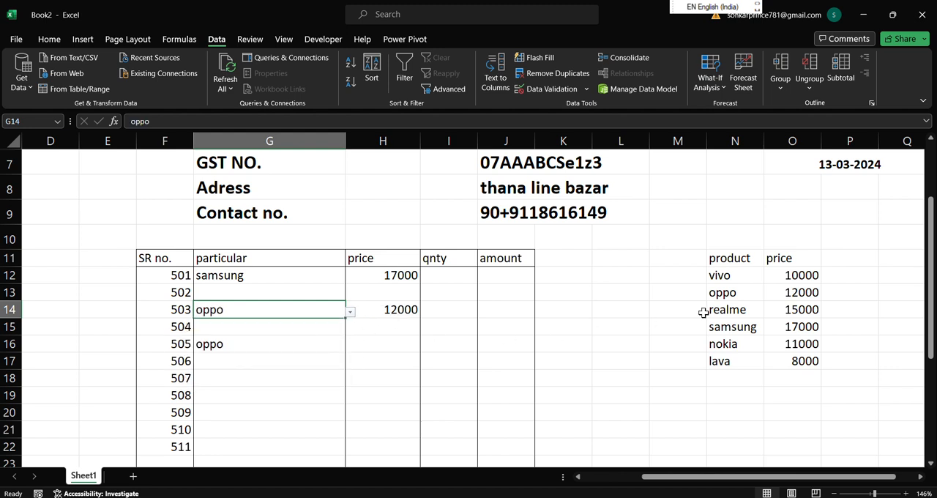
Check the price formula in H16 and make its lookup range absolute as $N$15:$O$21.
{"action": "left_click", "coordinate": [253, 350]}
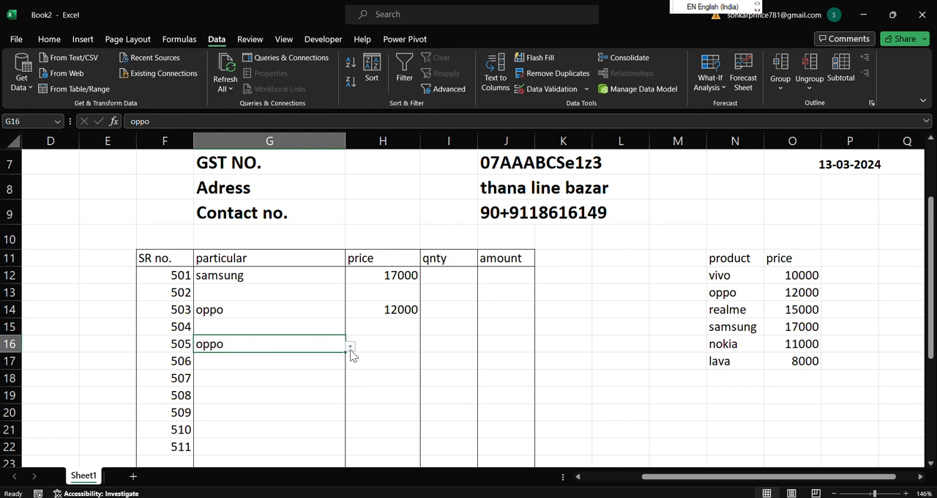
{"action": "left_click", "coordinate": [378, 347]}
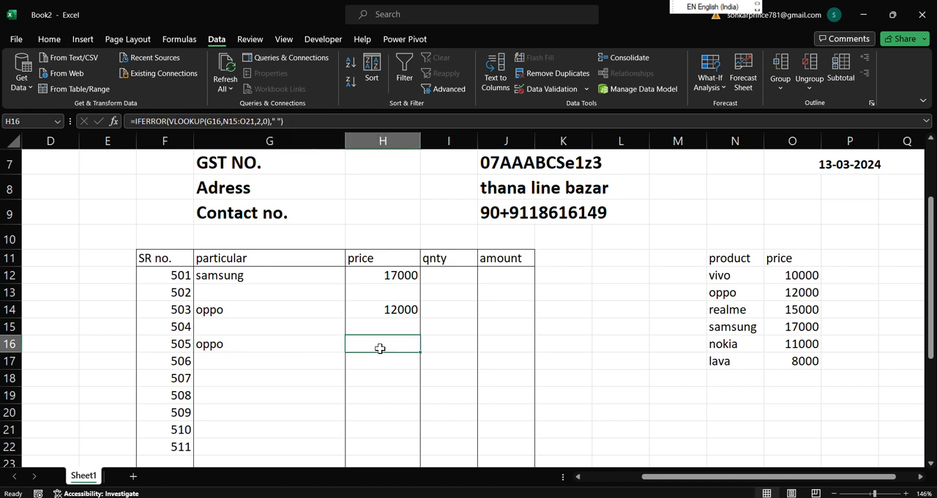
{"action": "left_click", "coordinate": [315, 345]}
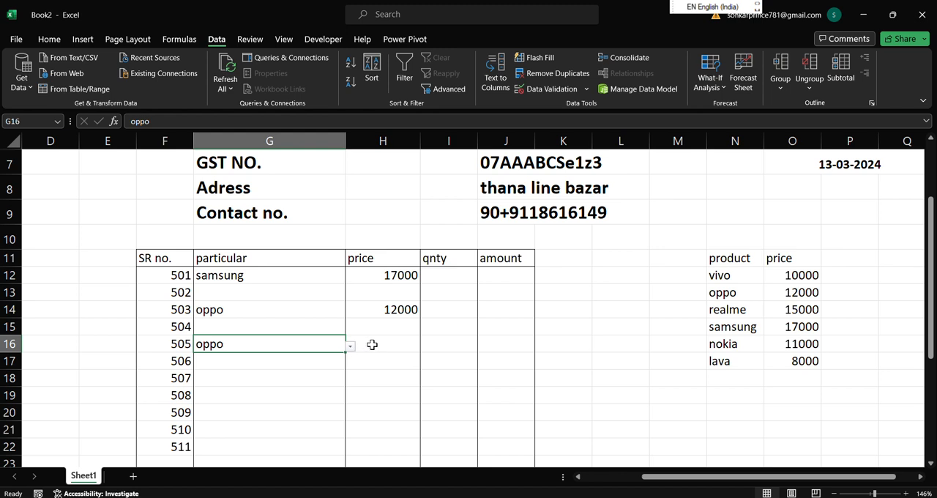
{"action": "left_click", "coordinate": [376, 341]}
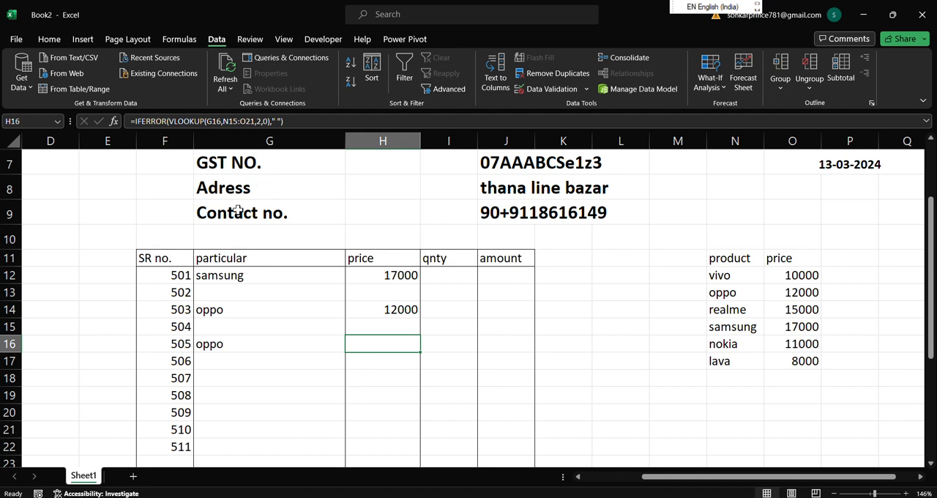
{"action": "left_click", "coordinate": [230, 120]}
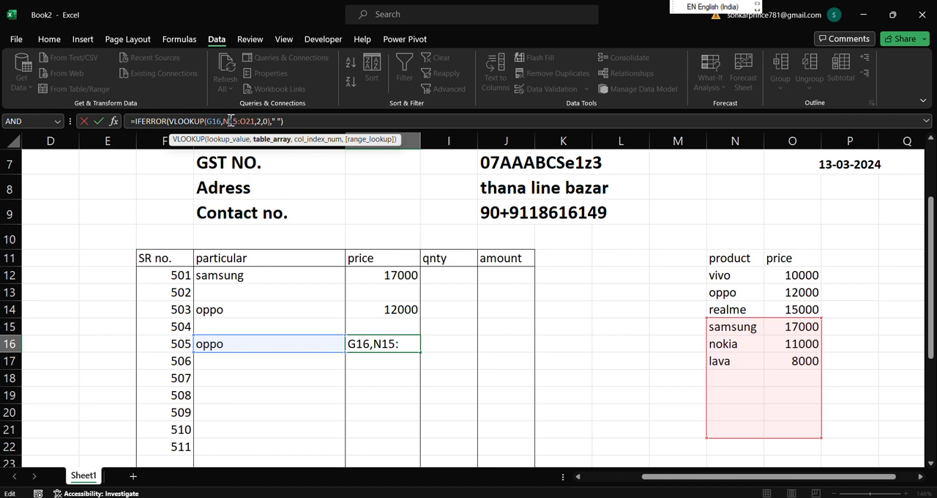
{"action": "key", "text": "F4"}
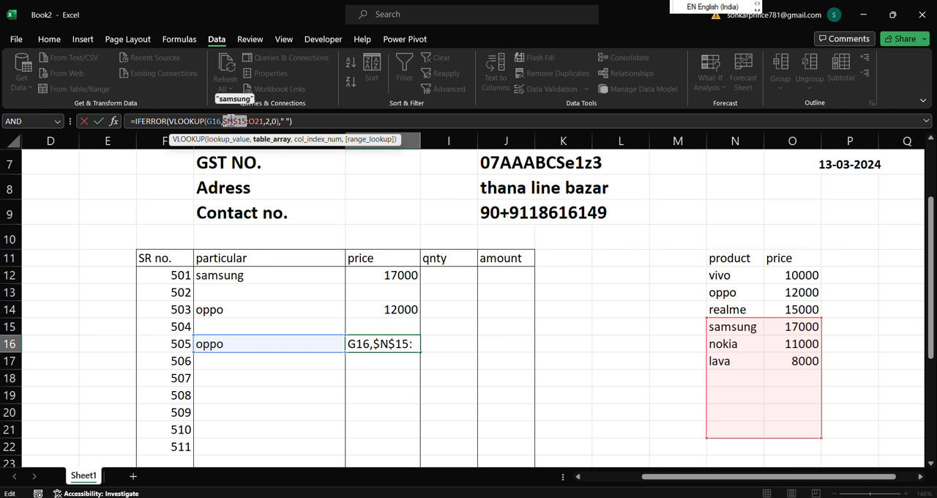
{"action": "left_click", "coordinate": [254, 121]}
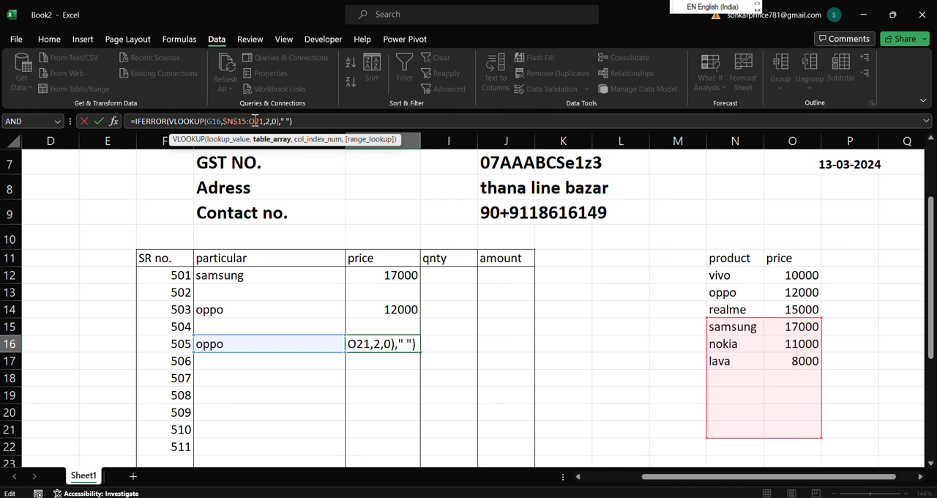
{"action": "key", "text": "F4"}
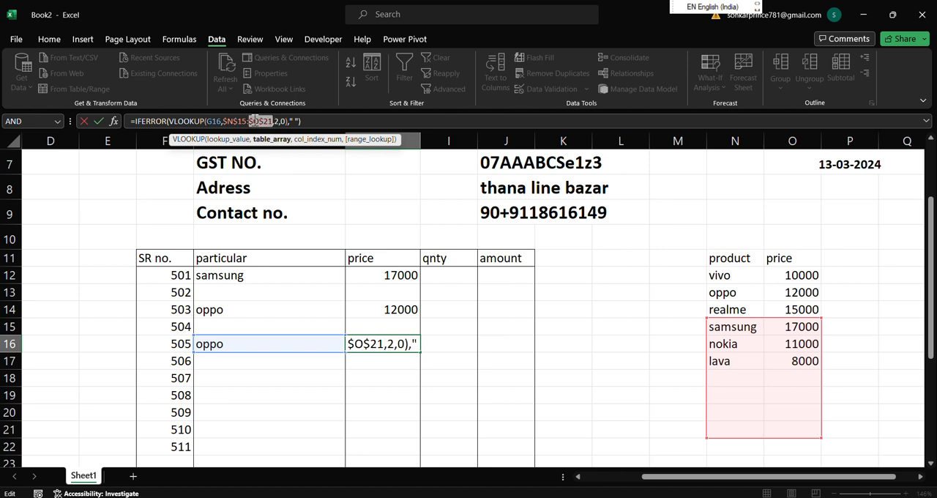
{"action": "left_click", "coordinate": [321, 120]}
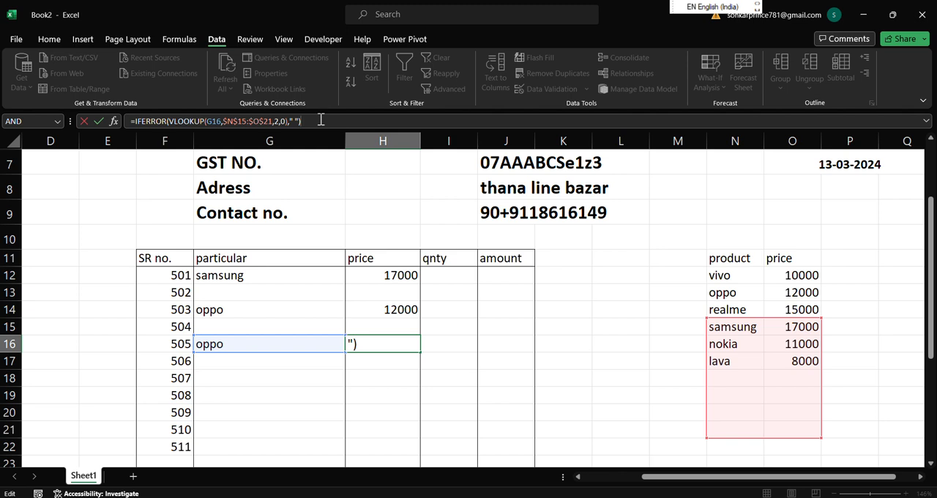
{"action": "key", "text": "Return"}
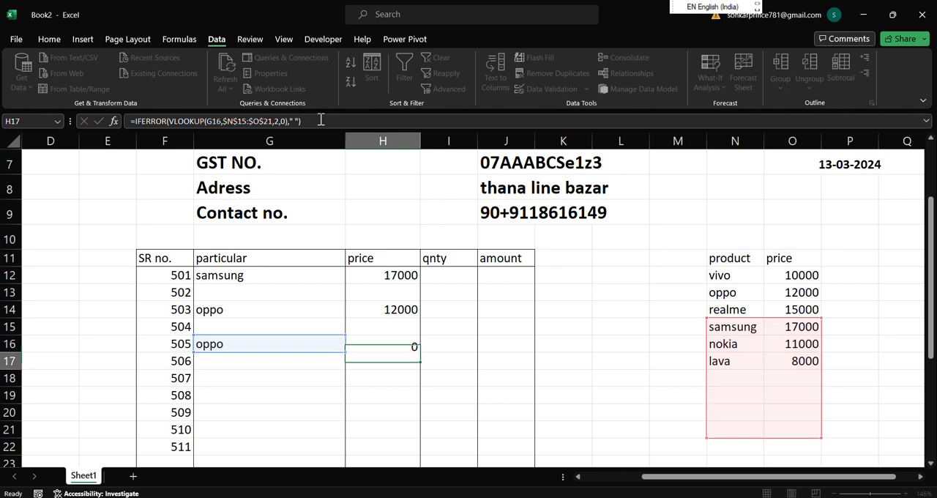
Fill the price formula from H16 down to H18 and the one from H14 down to H17.
{"action": "left_click", "coordinate": [323, 343]}
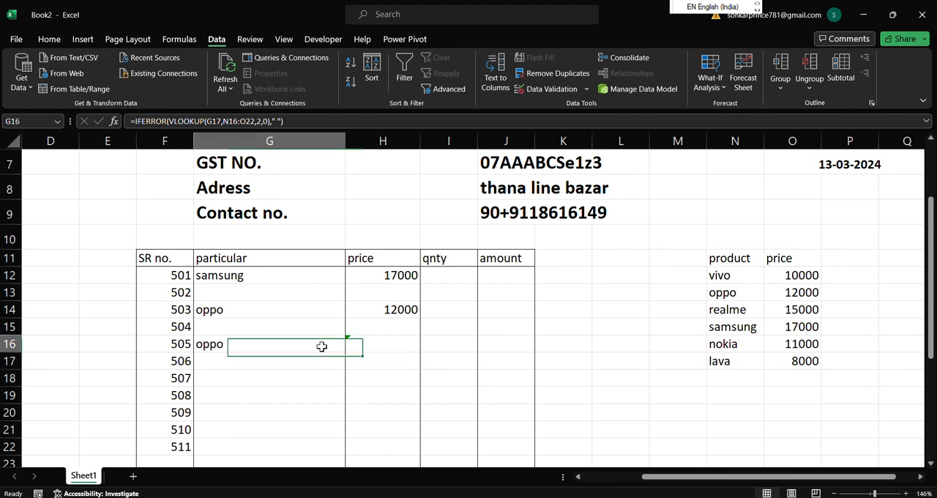
{"action": "left_click", "coordinate": [397, 340]}
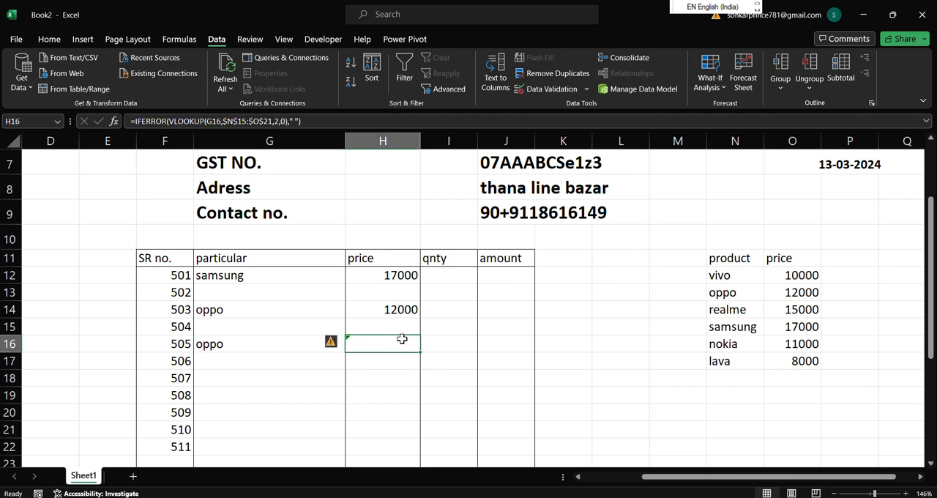
{"action": "left_click_drag", "start_coordinate": [420, 350], "coordinate": [422, 391]}
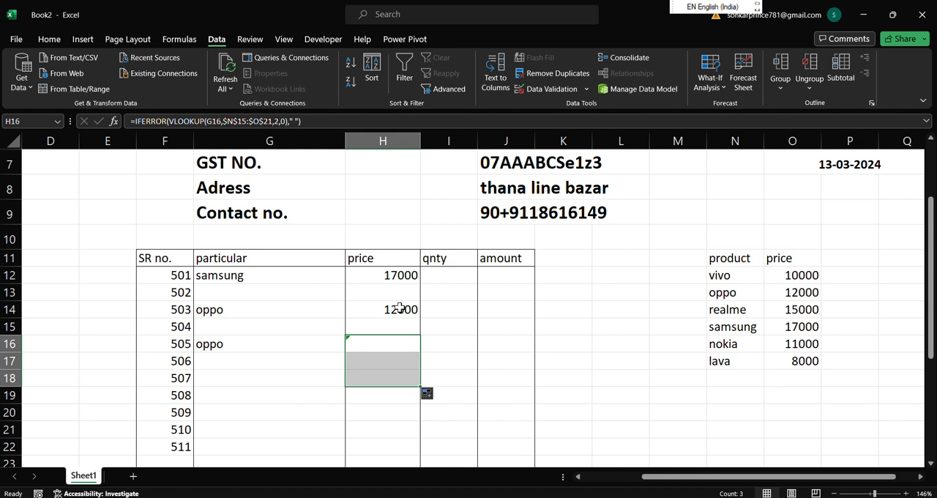
{"action": "left_click", "coordinate": [409, 310]}
{"action": "left_click_drag", "start_coordinate": [420, 318], "coordinate": [425, 374]}
Choose samsung as the product in G16 and realme in G17 from their drop-down lists.
{"action": "left_click", "coordinate": [265, 347]}
{"action": "left_click", "coordinate": [354, 347]}
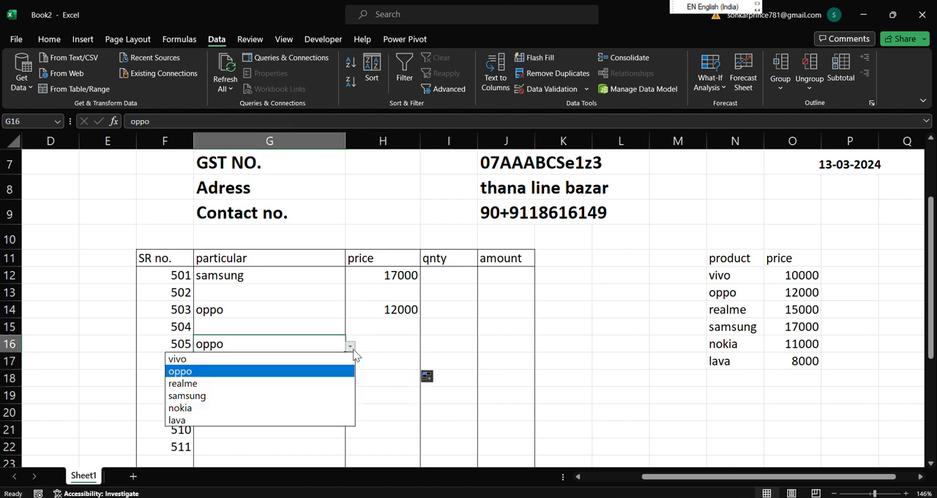
{"action": "left_click", "coordinate": [305, 395]}
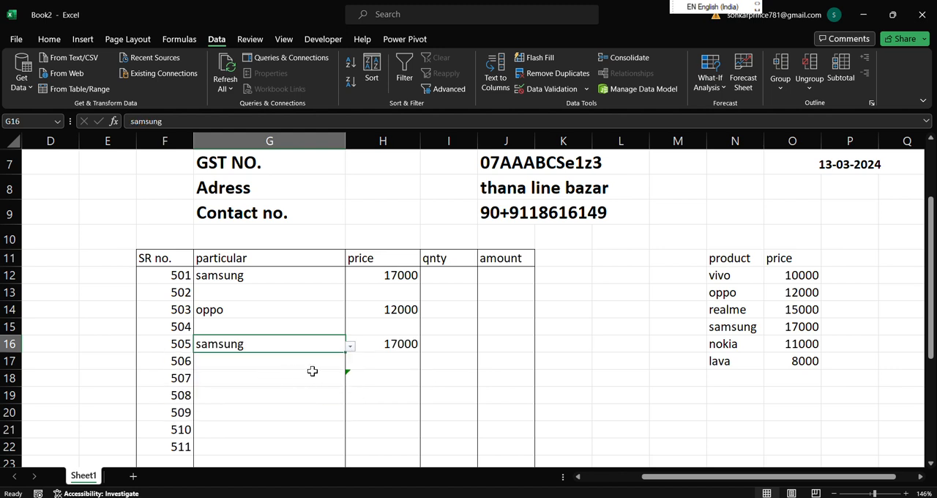
{"action": "left_click", "coordinate": [308, 366]}
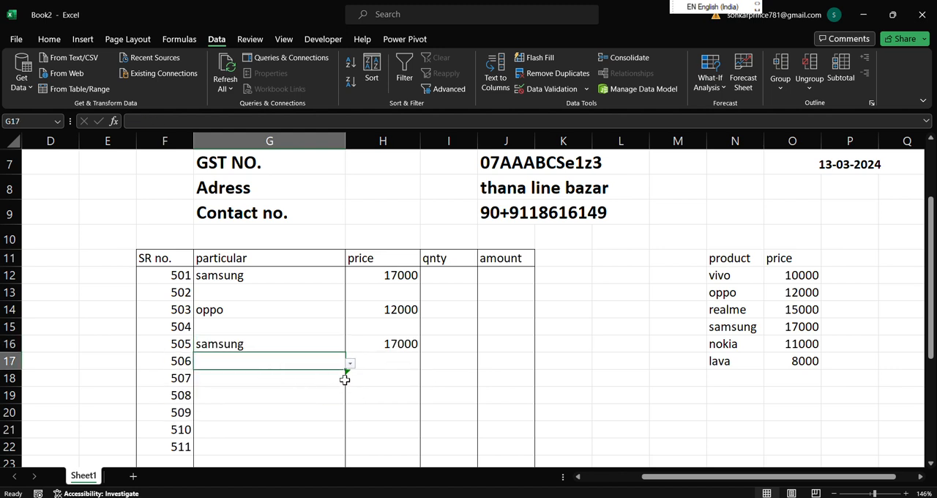
{"action": "left_click", "coordinate": [350, 364]}
{"action": "left_click", "coordinate": [334, 400]}
Fill the price formula from H16 down to H19 and reselect realme in G17.
{"action": "left_click", "coordinate": [377, 347]}
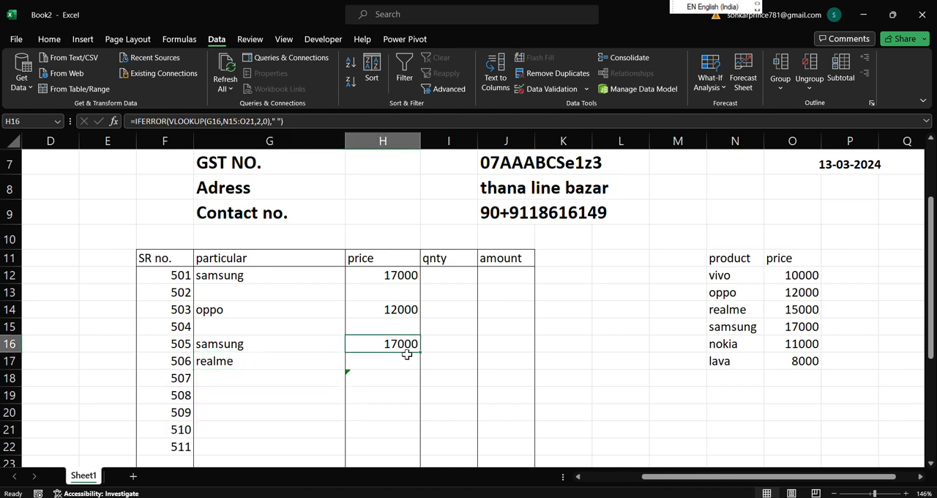
{"action": "left_click_drag", "start_coordinate": [421, 352], "coordinate": [424, 395]}
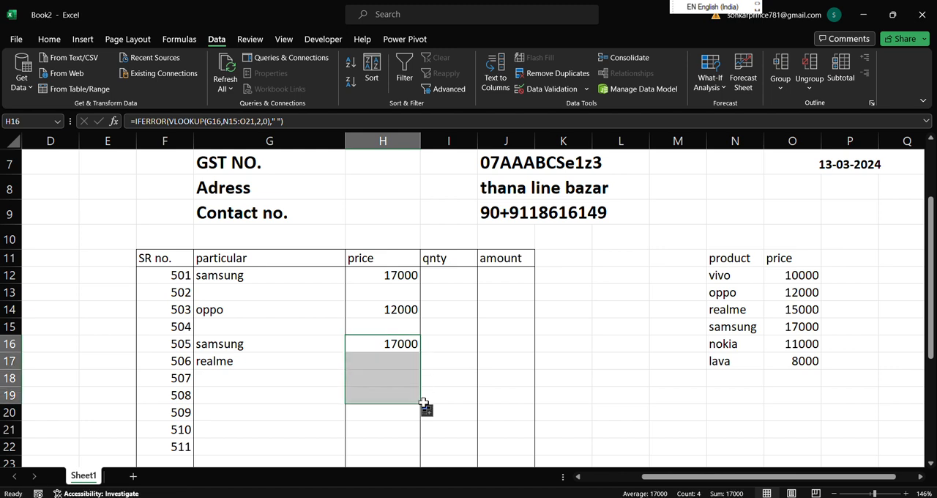
{"action": "left_click", "coordinate": [303, 368]}
{"action": "left_click", "coordinate": [351, 363]}
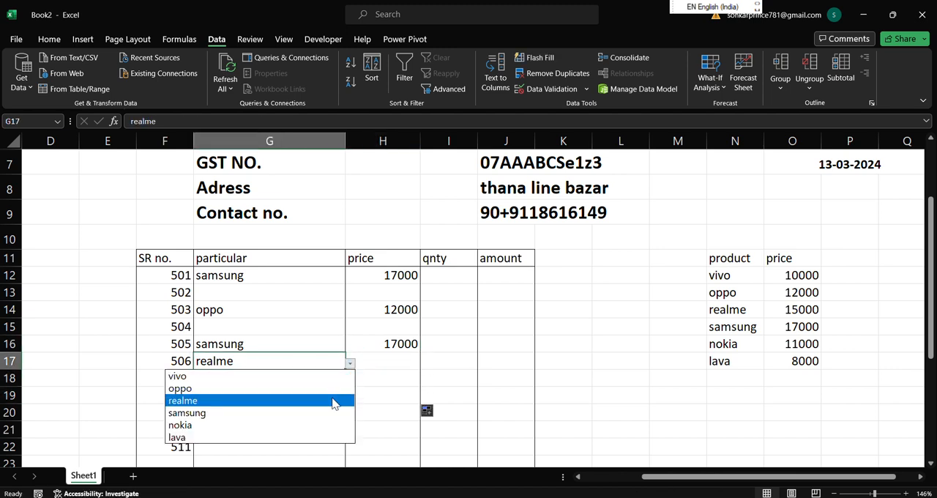
{"action": "left_click", "coordinate": [334, 399]}
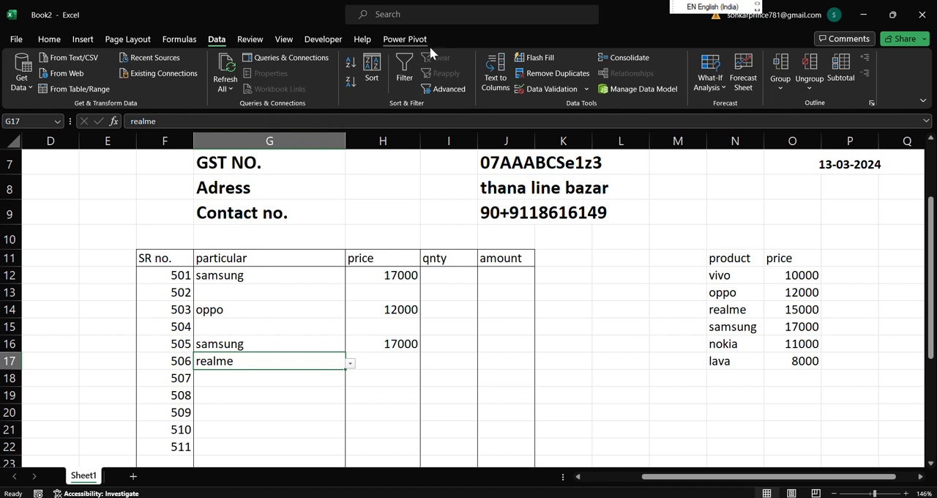
Clear the price lookup formulas from cells H12:H16 and from H18.
{"action": "left_click", "coordinate": [397, 20]}
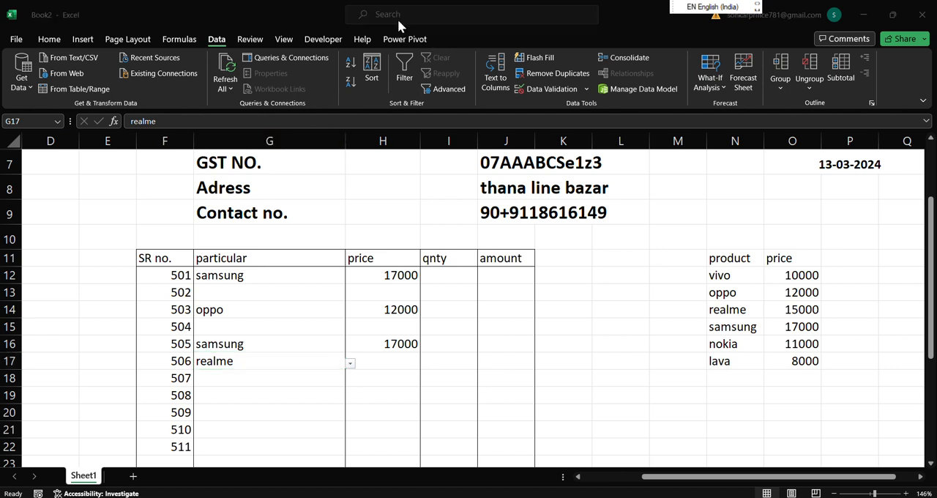
{"action": "left_click", "coordinate": [390, 274]}
{"action": "left_click_drag", "start_coordinate": [391, 274], "coordinate": [391, 335]}
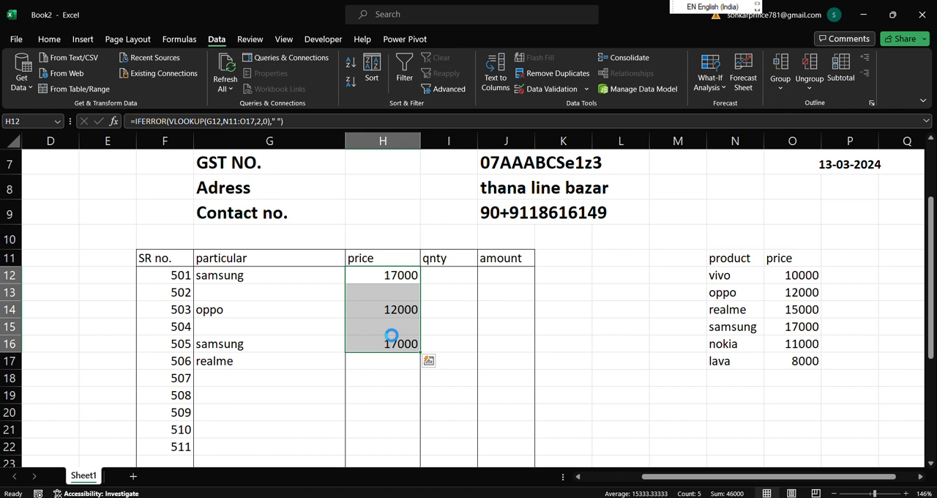
{"action": "key", "text": "Delete"}
{"action": "left_click", "coordinate": [365, 371]}
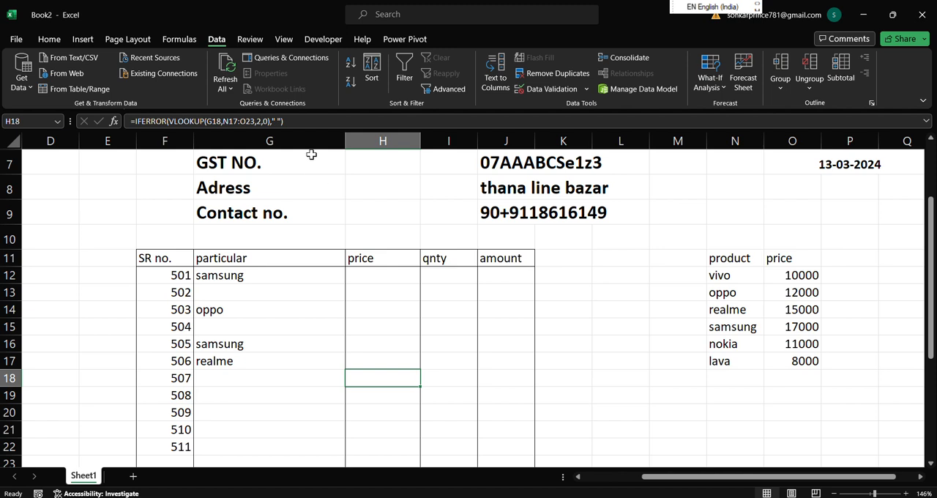
{"action": "left_click_drag", "start_coordinate": [303, 118], "coordinate": [129, 127]}
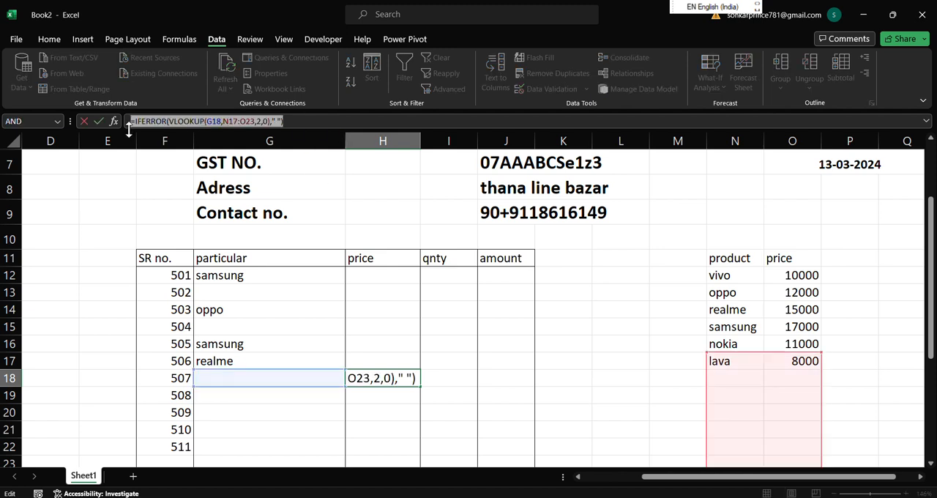
{"action": "key", "text": "Escape"}
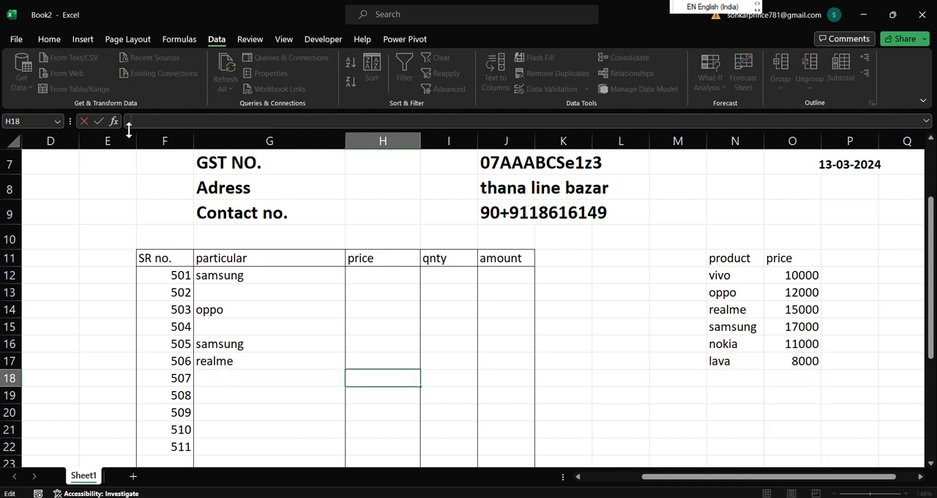
{"action": "left_click", "coordinate": [369, 305]}
{"action": "left_click", "coordinate": [374, 277]}
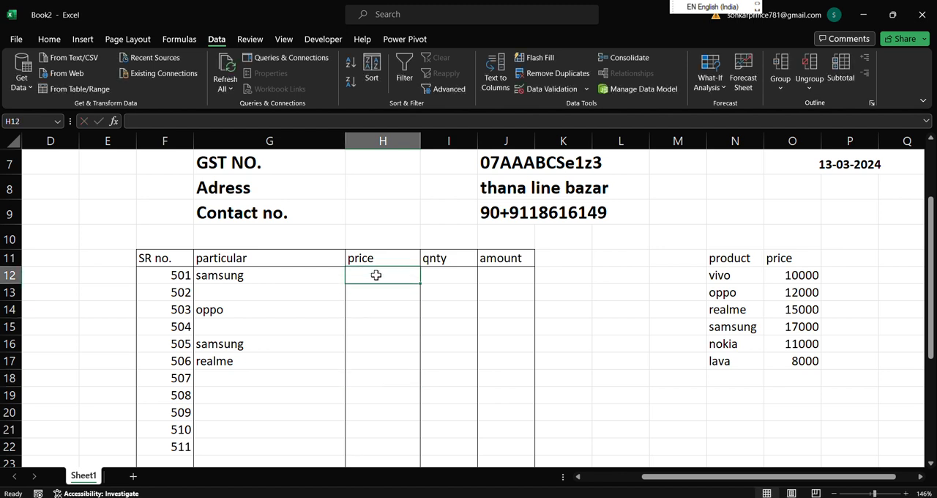
{"action": "type", "text": "=if"}
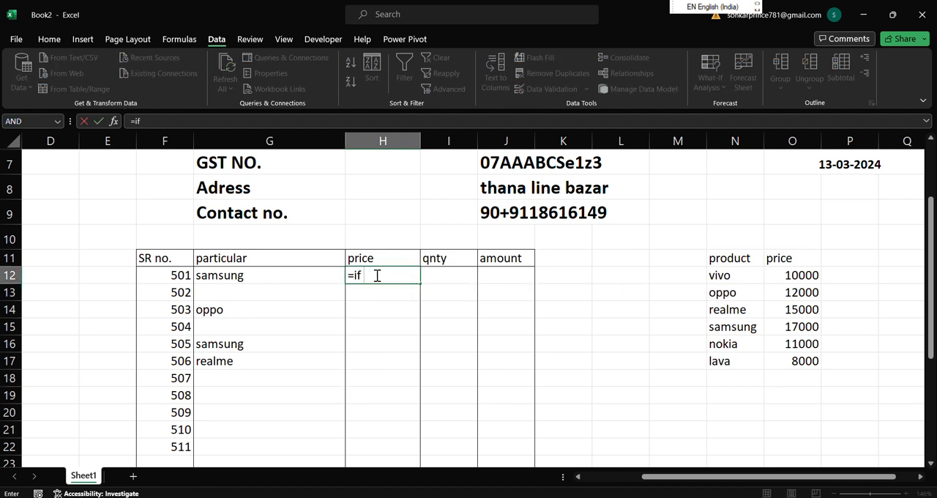
{"action": "type", "text": " err"}
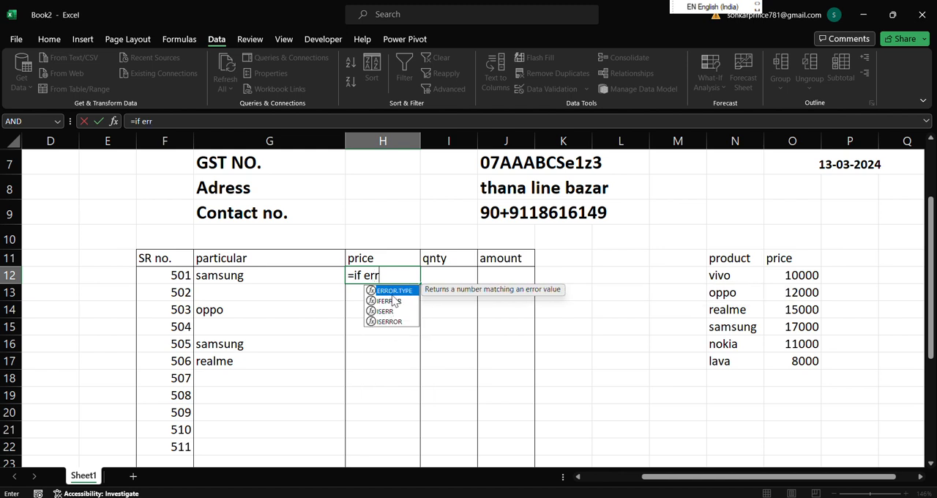
{"action": "left_click", "coordinate": [396, 301]}
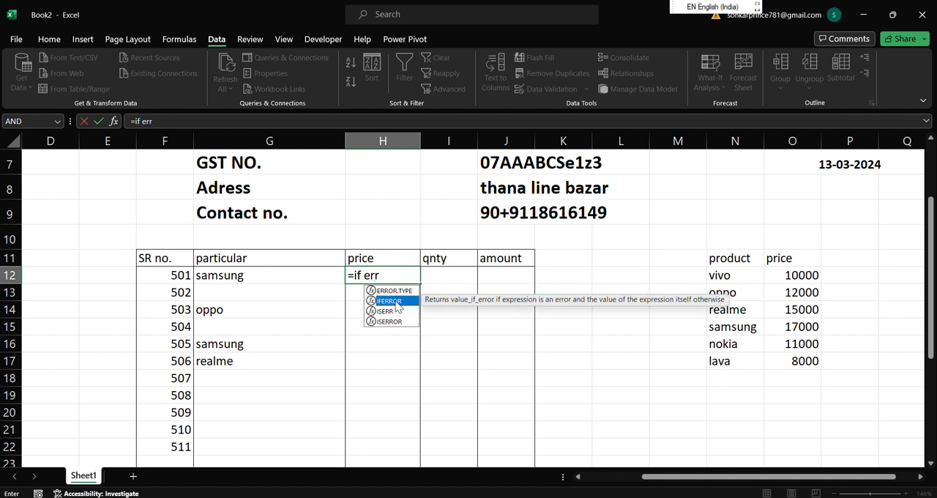
{"action": "double_click", "coordinate": [396, 301]}
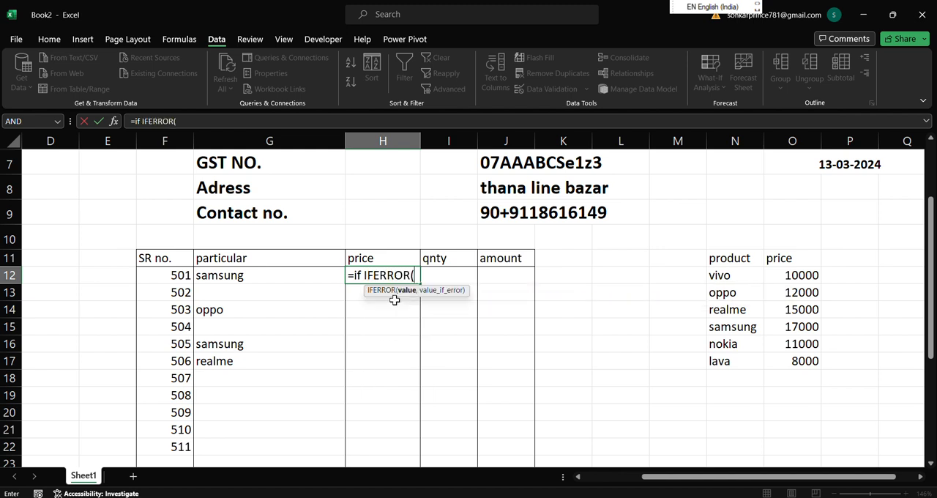
{"action": "left_click", "coordinate": [362, 274]}
{"action": "key", "text": "BackSpace"}
{"action": "key", "text": "BackSpace"}
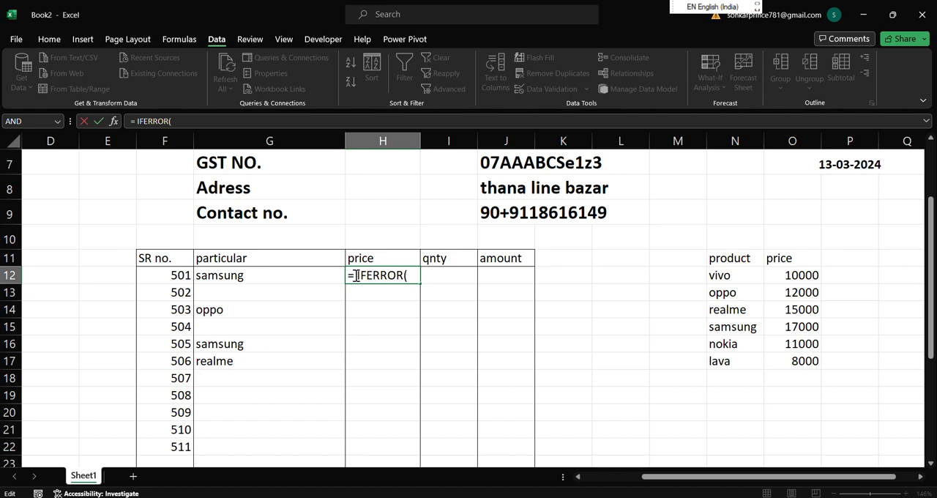
{"action": "left_click", "coordinate": [355, 275]}
{"action": "key", "text": "BackSpace"}
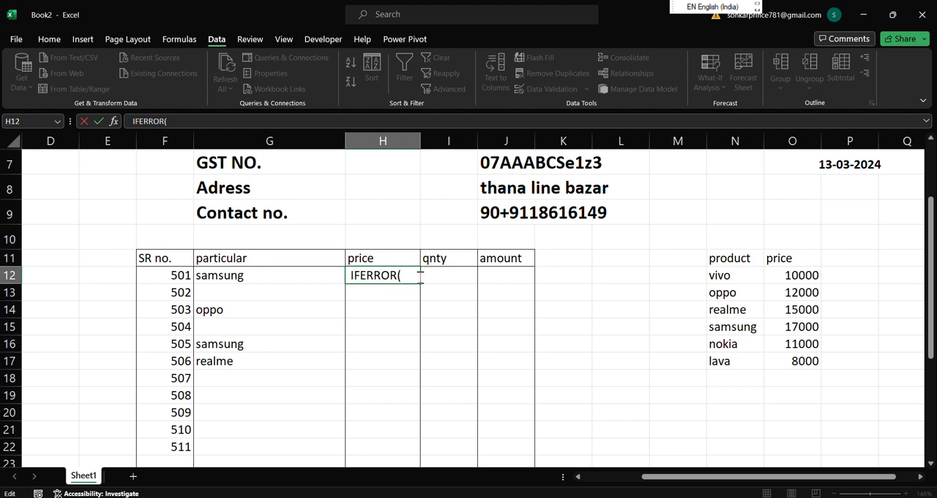
{"action": "key", "text": "BackSpace"}
{"action": "key", "text": "BackSpace"}
{"action": "key", "text": "BackSpace"}
{"action": "key", "text": "BackSpace"}
{"action": "key", "text": "BackSpace"}
{"action": "key", "text": "BackSpace"}
{"action": "key", "text": "BackSpace"}
{"action": "key", "text": "BackSpace"}
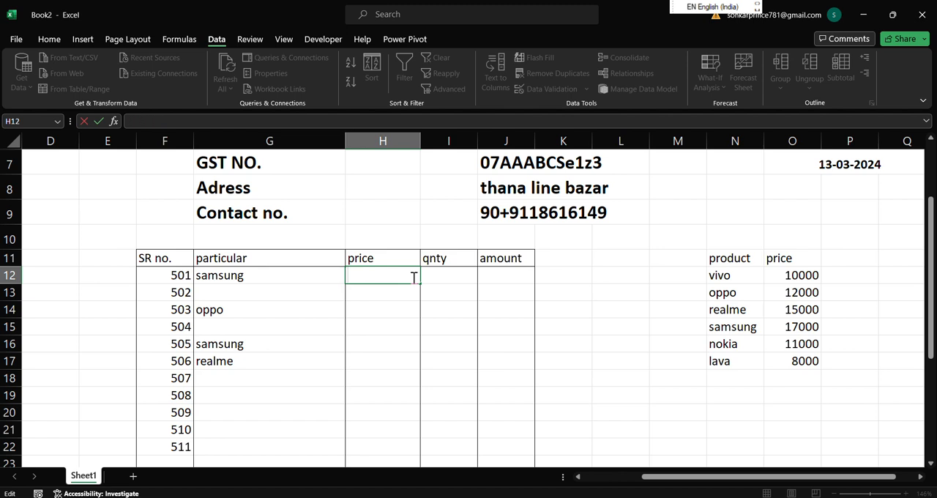
Begin an IFERROR formula in H12 wrapping a VLOOKUP with G12 as the lookup value.
{"action": "type", "text": "=if"}
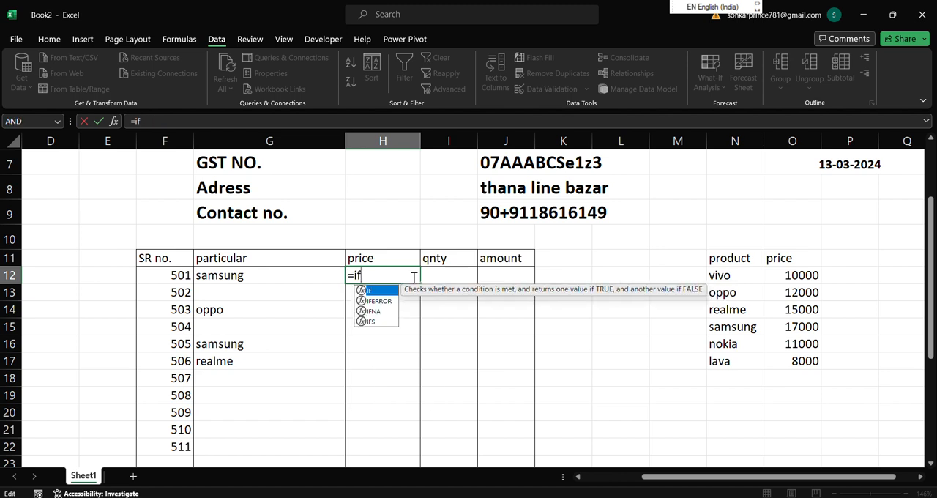
{"action": "double_click", "coordinate": [380, 301]}
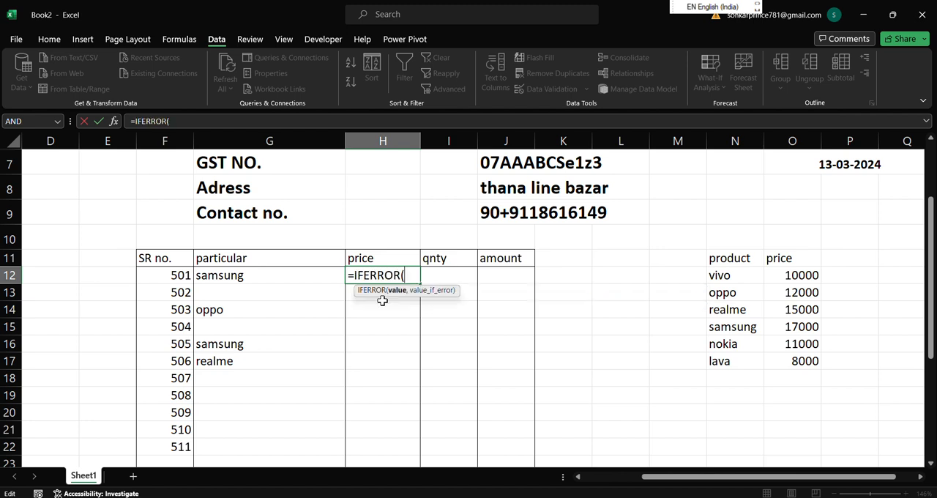
{"action": "type", "text": "vloo"}
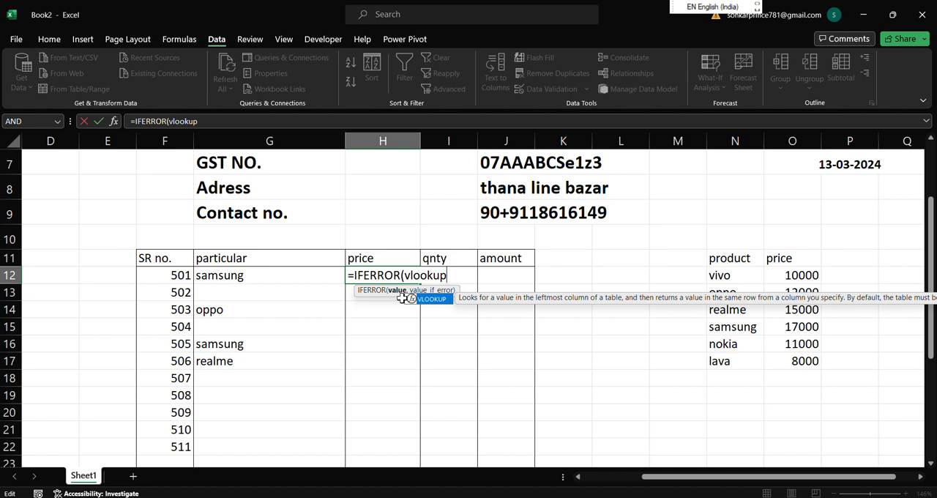
{"action": "type", "text": "kup"}
{"action": "key", "text": "Tab"}
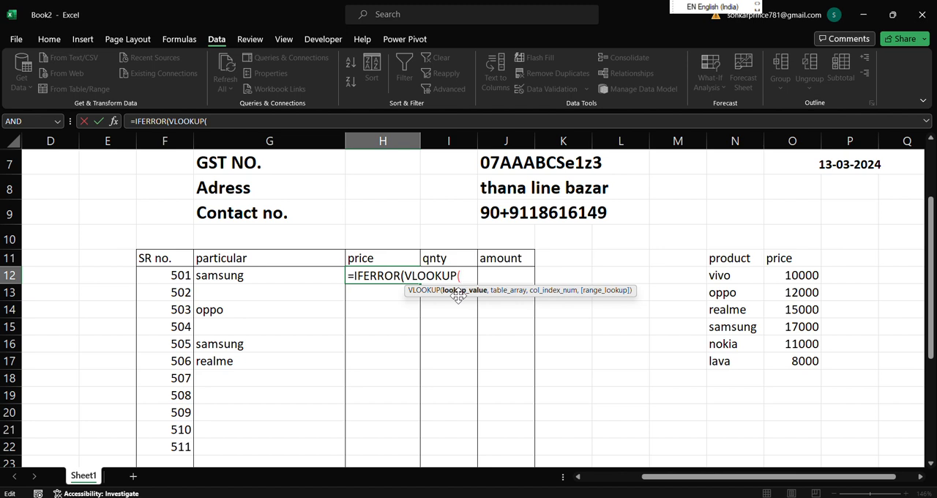
{"action": "left_click", "coordinate": [307, 274]}
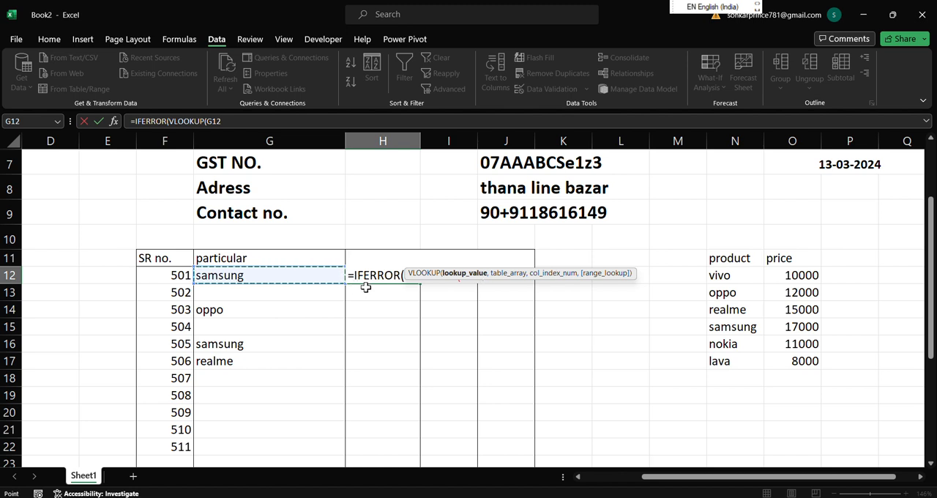
{"action": "type", "text": ","}
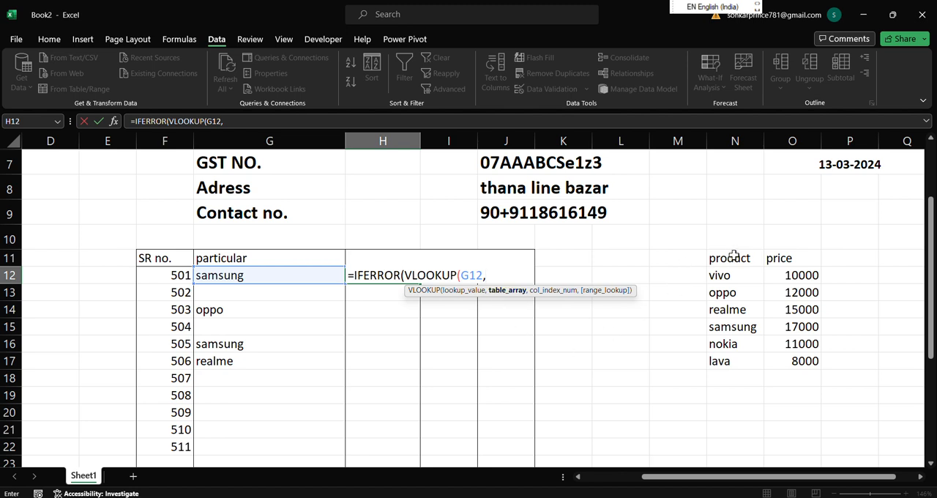
Complete the H12 formula with table N11:O17, column 2, match type 0, and " " as the value if error.
{"action": "left_click_drag", "start_coordinate": [733, 255], "coordinate": [799, 355]}
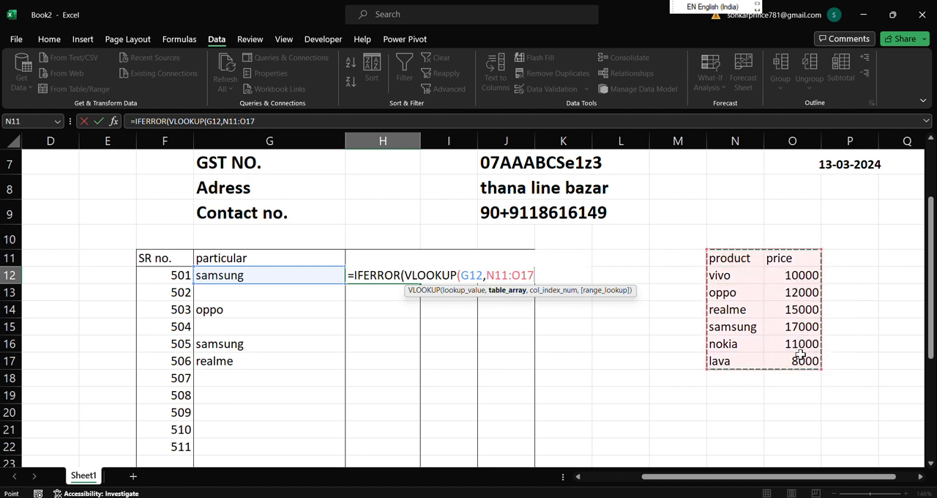
{"action": "type", "text": ","}
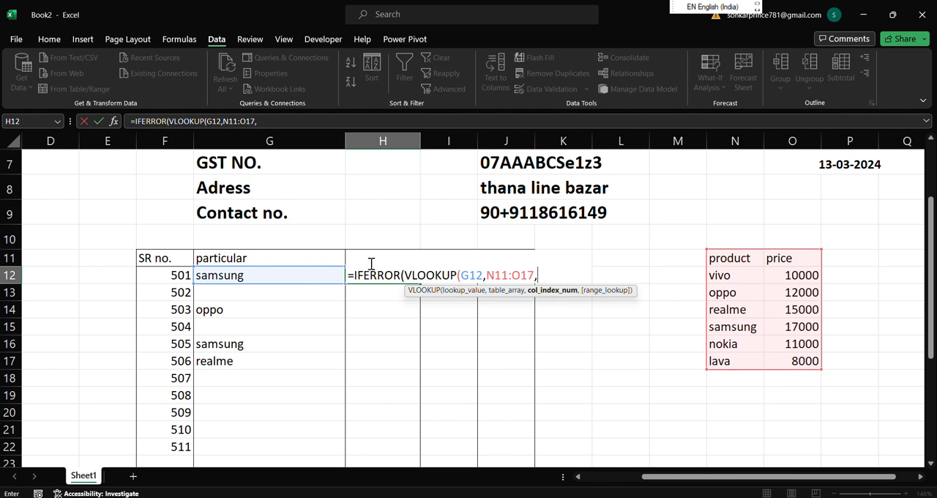
{"action": "type", "text": "2,"}
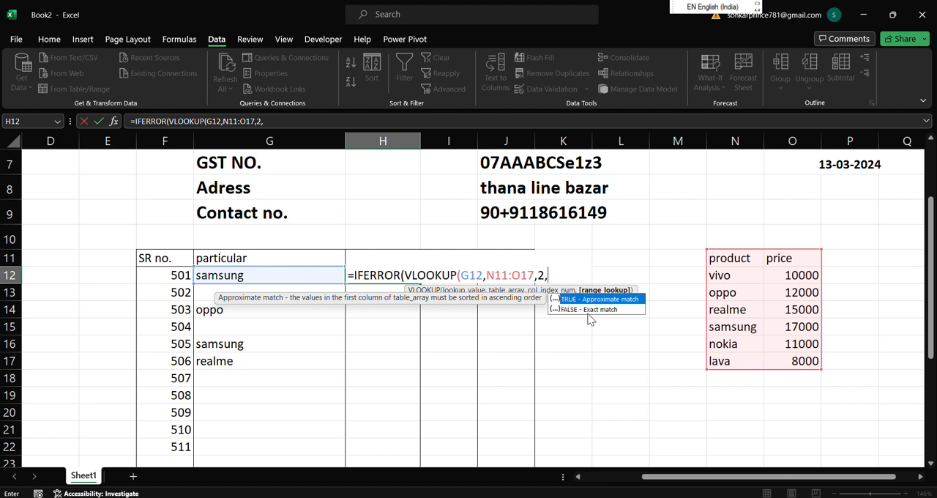
{"action": "type", "text": "0),"}
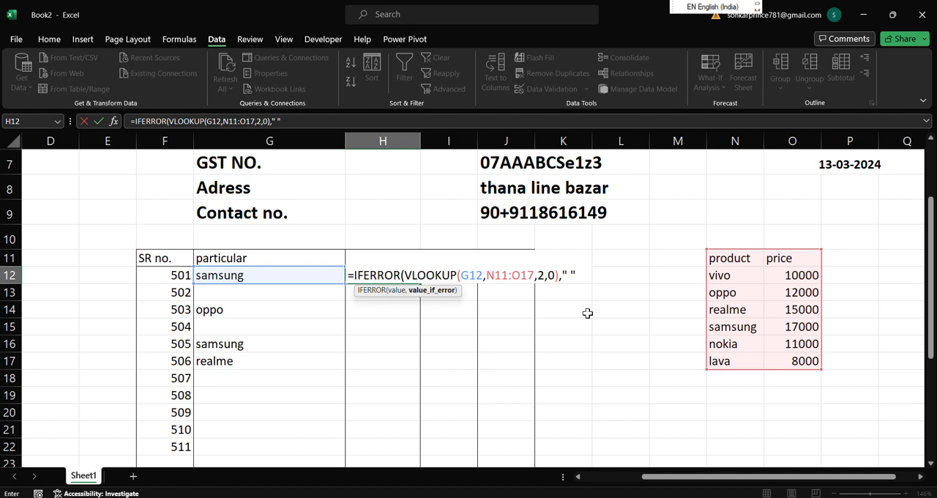
{"action": "type", "text": "\" \")"}
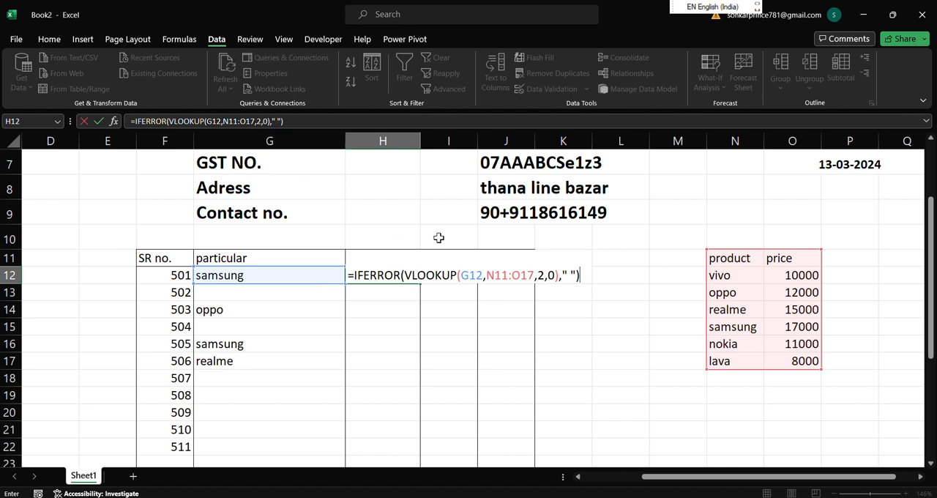
Make the lookup table range in the H12 formula absolute as $N$11:$O$17 and fill the formula down to H20.
{"action": "left_click", "coordinate": [496, 275]}
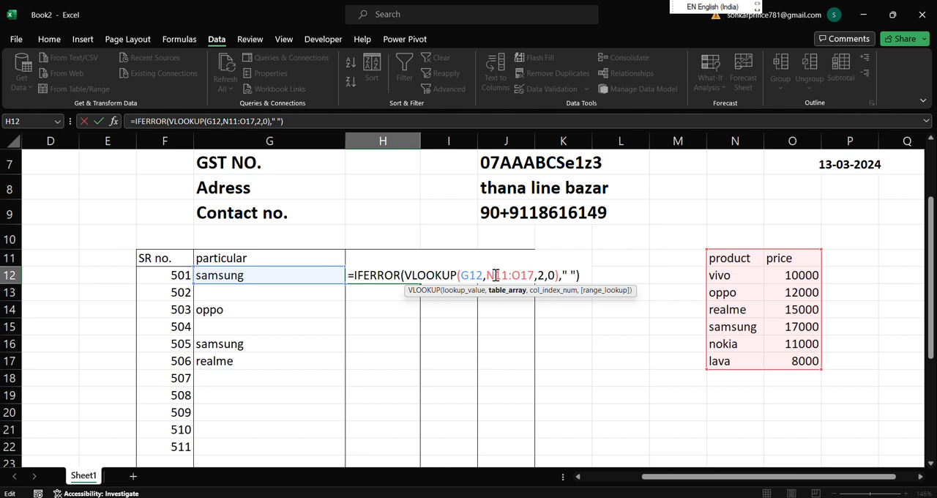
{"action": "key", "text": "F4"}
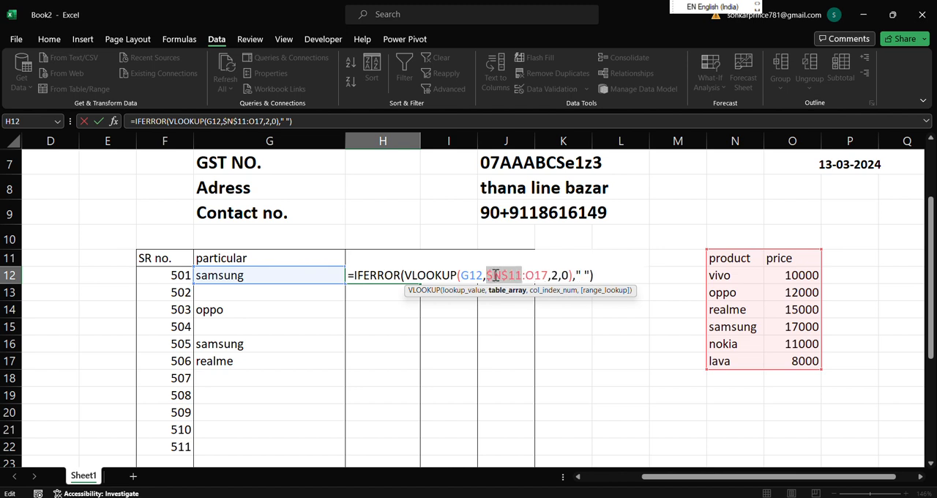
{"action": "left_click", "coordinate": [534, 275]}
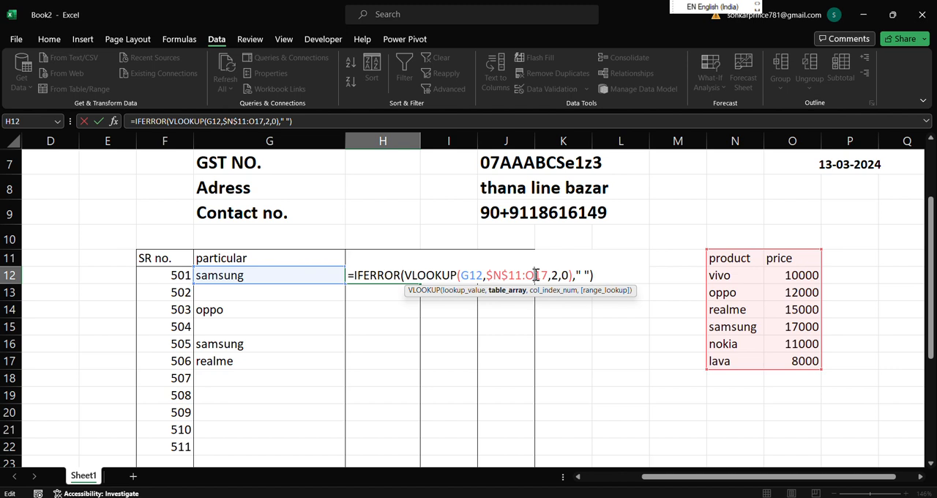
{"action": "key", "text": "F4"}
{"action": "left_click", "coordinate": [613, 271]}
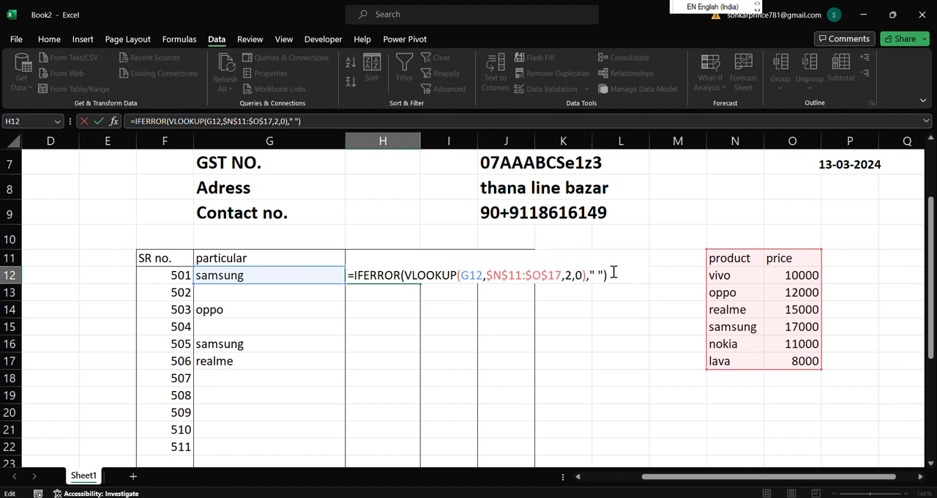
{"action": "key", "text": "Return"}
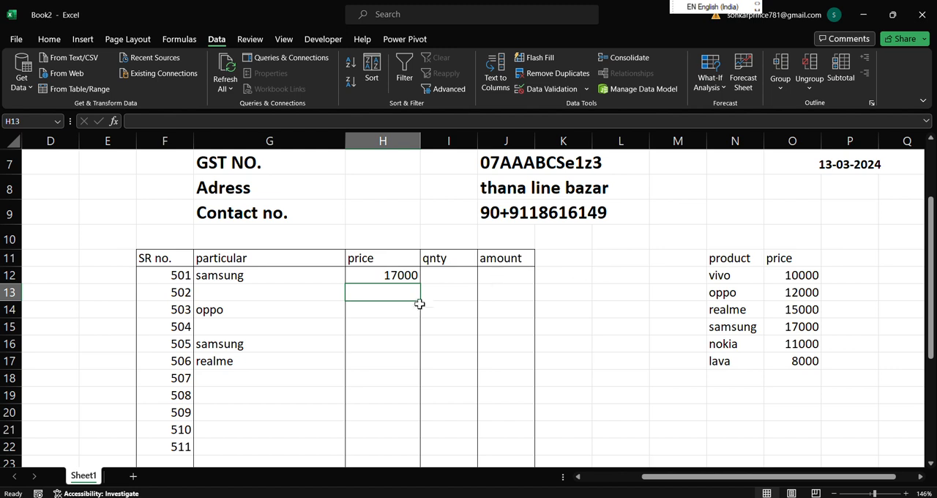
{"action": "left_click", "coordinate": [399, 274]}
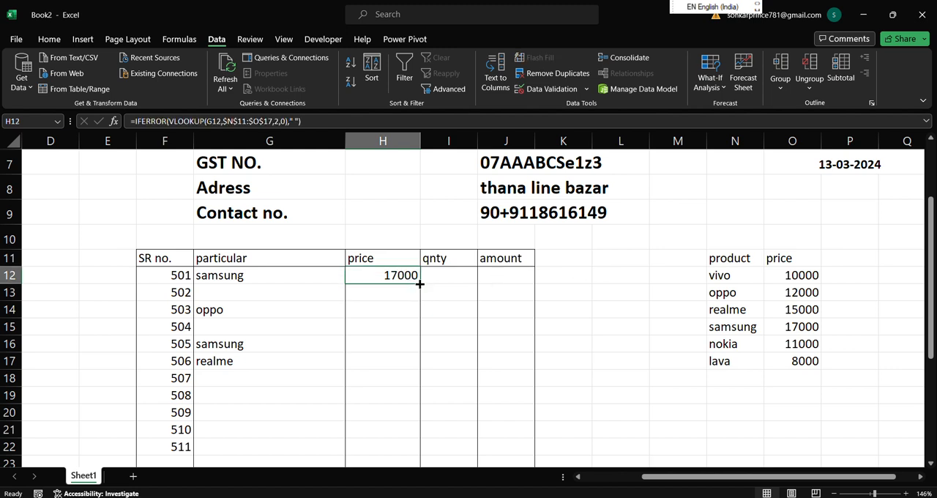
{"action": "left_click_drag", "start_coordinate": [420, 282], "coordinate": [415, 415]}
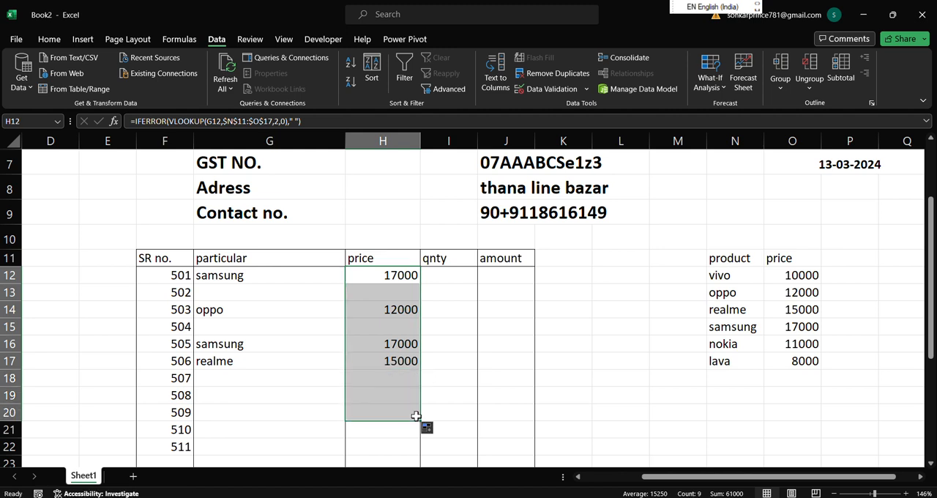
Choose realme in G19, samsung in G13 and nokia in G15 from the product drop-downs.
{"action": "left_click", "coordinate": [238, 395]}
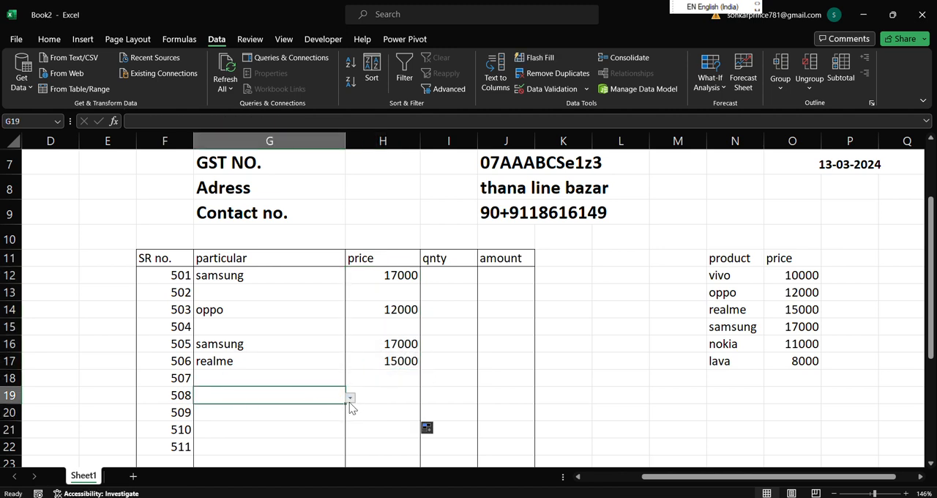
{"action": "left_click", "coordinate": [350, 398]}
{"action": "left_click", "coordinate": [335, 436]}
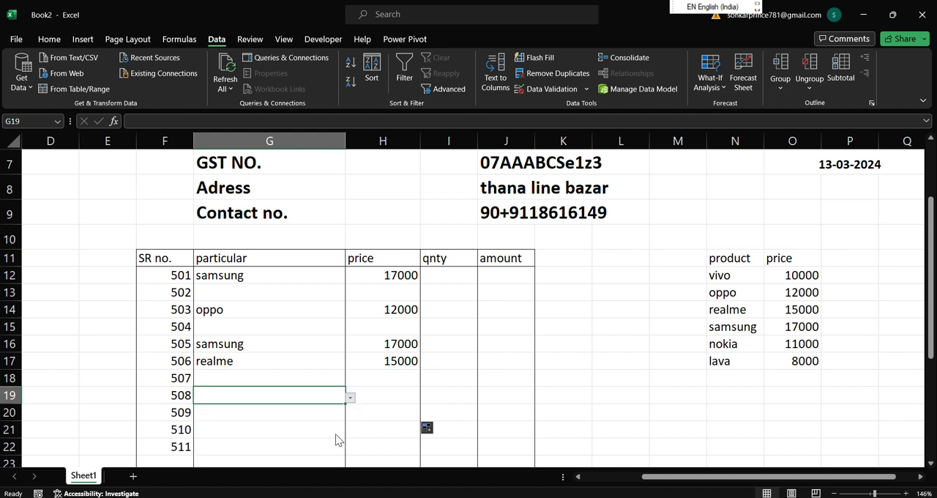
{"action": "left_click", "coordinate": [304, 294]}
{"action": "left_click", "coordinate": [349, 295]}
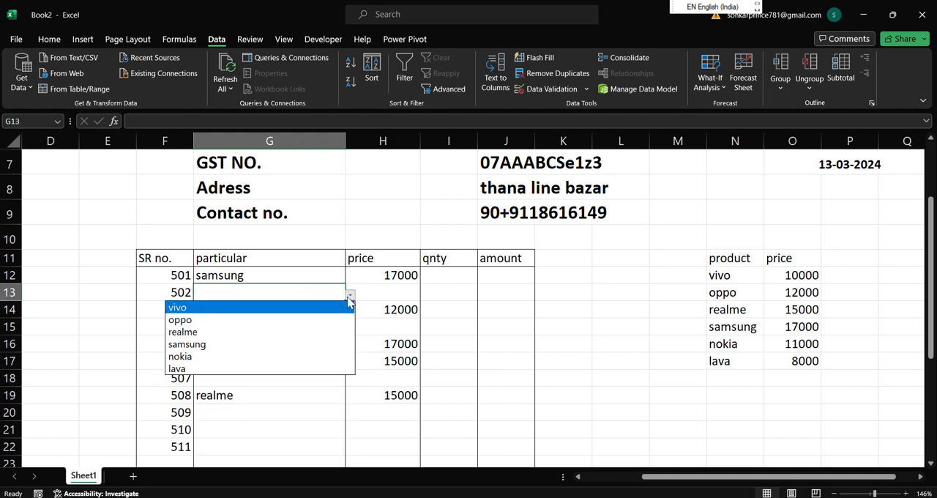
{"action": "left_click", "coordinate": [339, 344]}
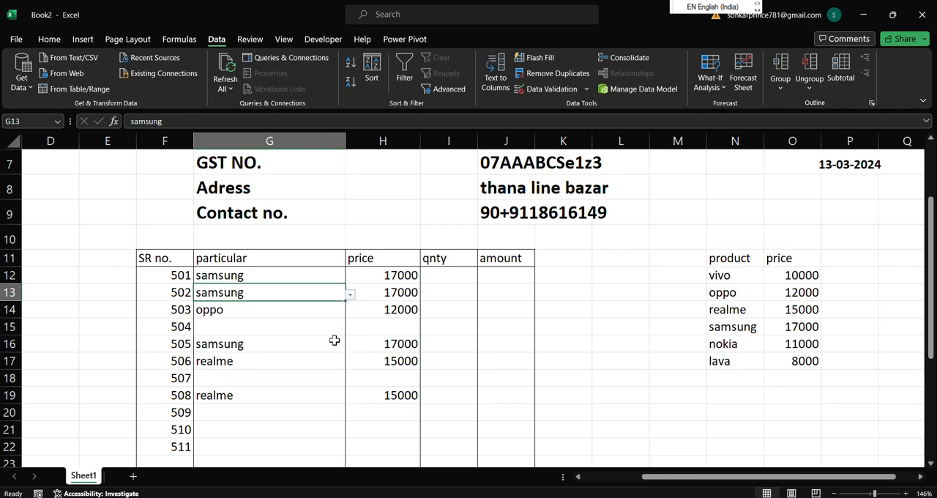
{"action": "left_click", "coordinate": [302, 331]}
{"action": "left_click", "coordinate": [350, 329]}
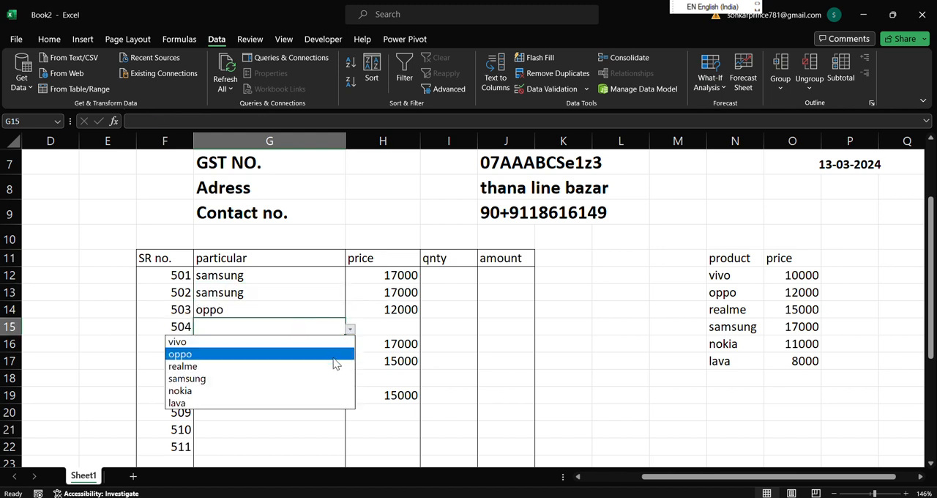
{"action": "left_click", "coordinate": [326, 390]}
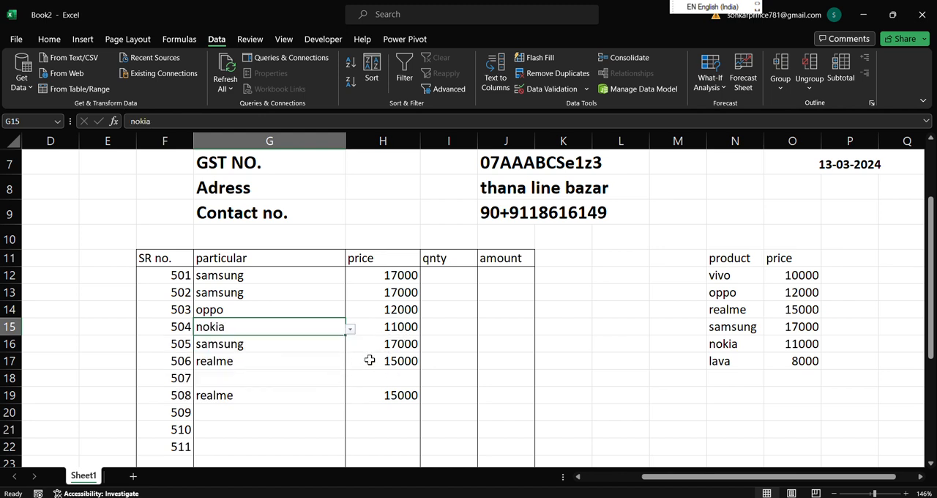
Enter the quantities 2 in I12, 3 in I15 and 1 in I17.
{"action": "left_click", "coordinate": [442, 277]}
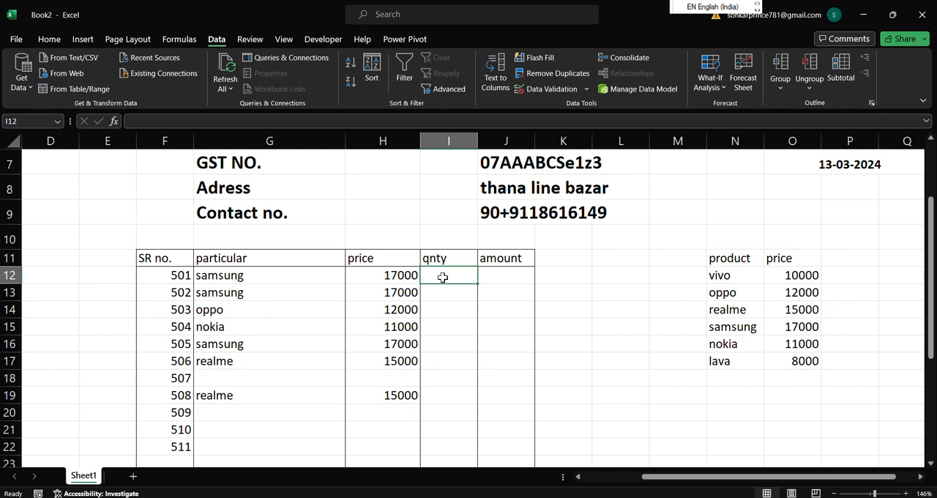
{"action": "type", "text": "2"}
{"action": "left_click", "coordinate": [437, 324]}
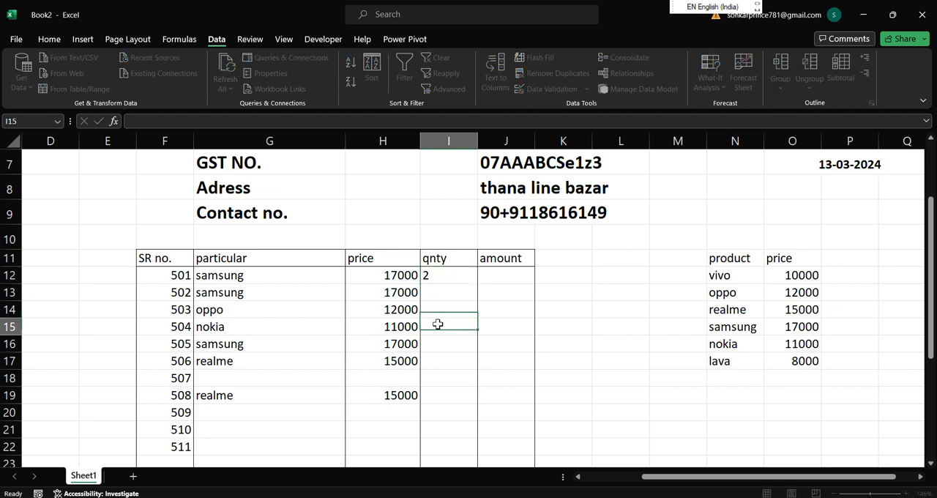
{"action": "type", "text": "3"}
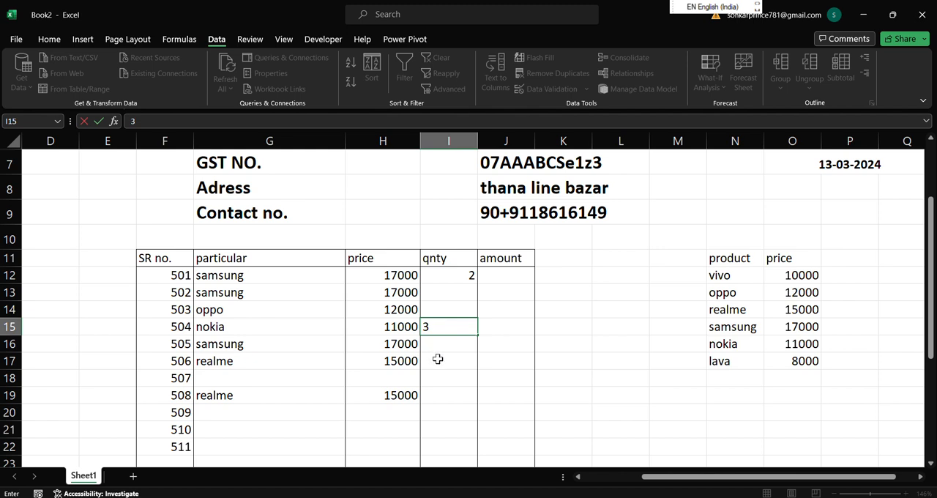
{"action": "left_click", "coordinate": [439, 360]}
{"action": "type", "text": "1"}
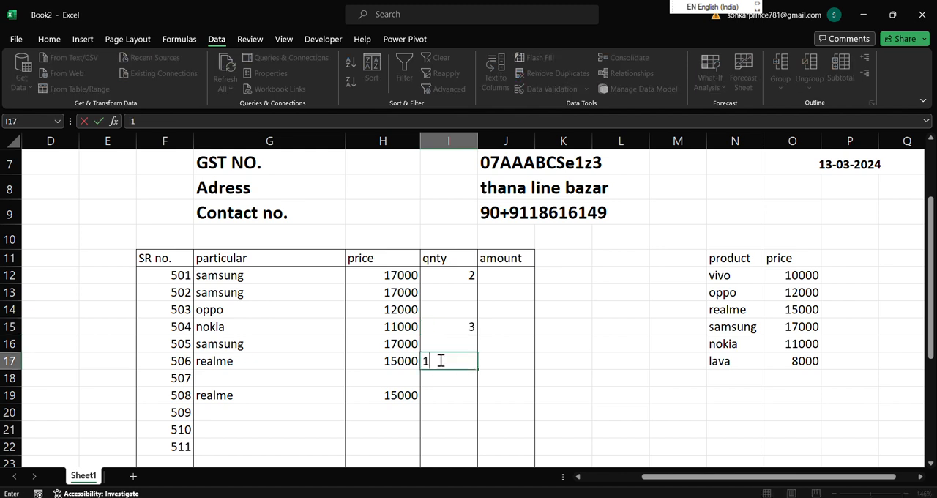
{"action": "left_click", "coordinate": [508, 361]}
Calculate the amount in J12 with =H12*I12 and fill the formula down to J19.
{"action": "left_click", "coordinate": [509, 272]}
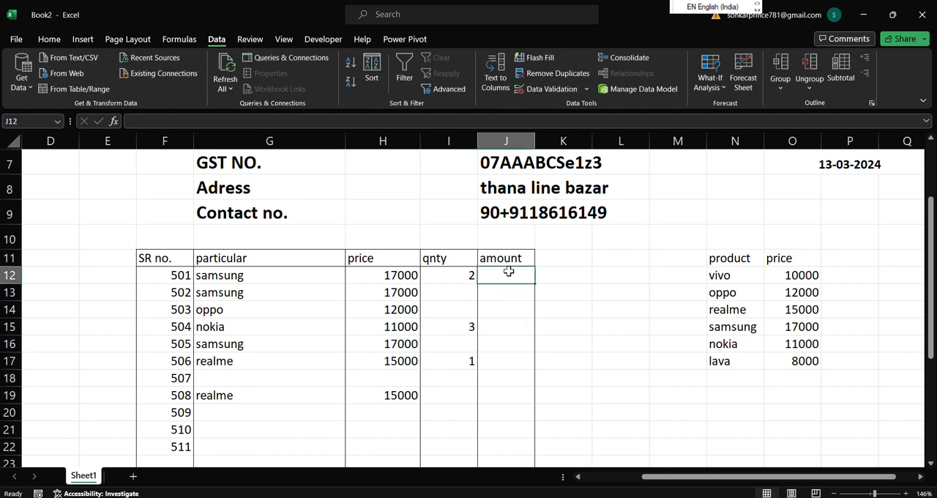
{"action": "type", "text": "="}
{"action": "left_click", "coordinate": [394, 273]}
{"action": "type", "text": "*"}
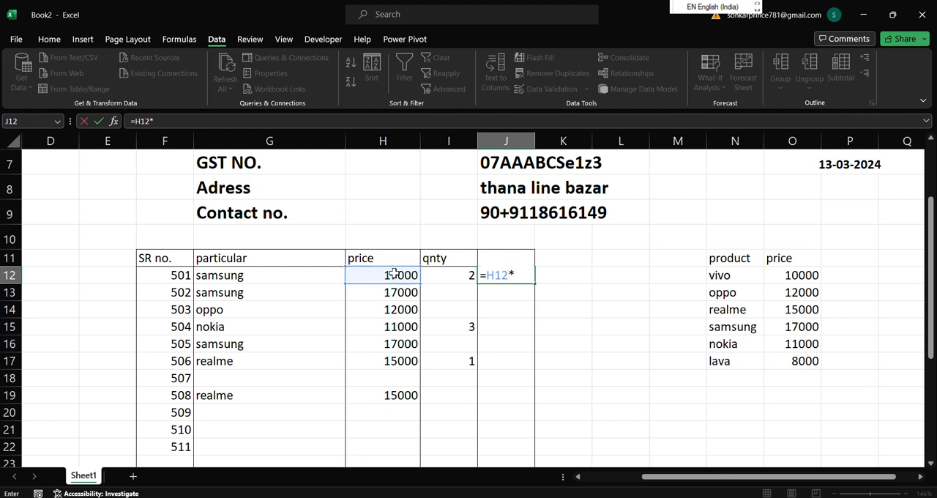
{"action": "left_click", "coordinate": [447, 272]}
{"action": "key", "text": "Return"}
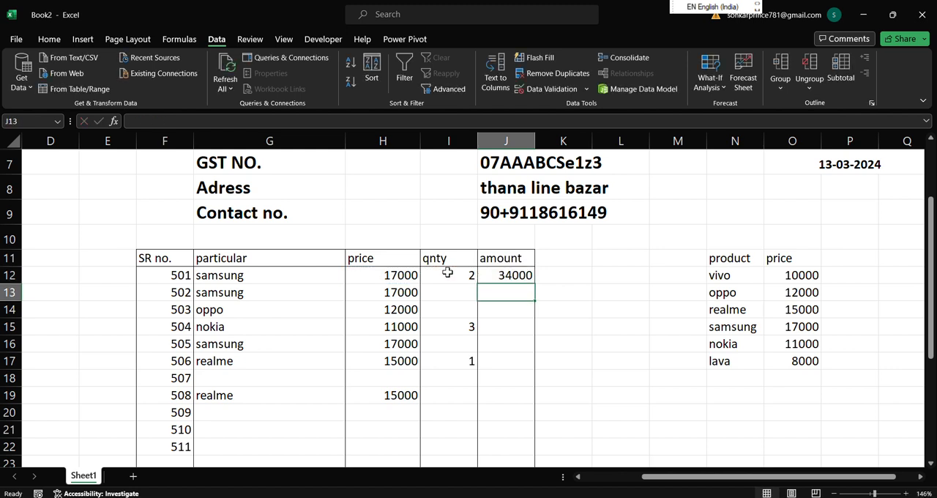
{"action": "left_click", "coordinate": [516, 275]}
{"action": "left_click_drag", "start_coordinate": [535, 283], "coordinate": [535, 408]}
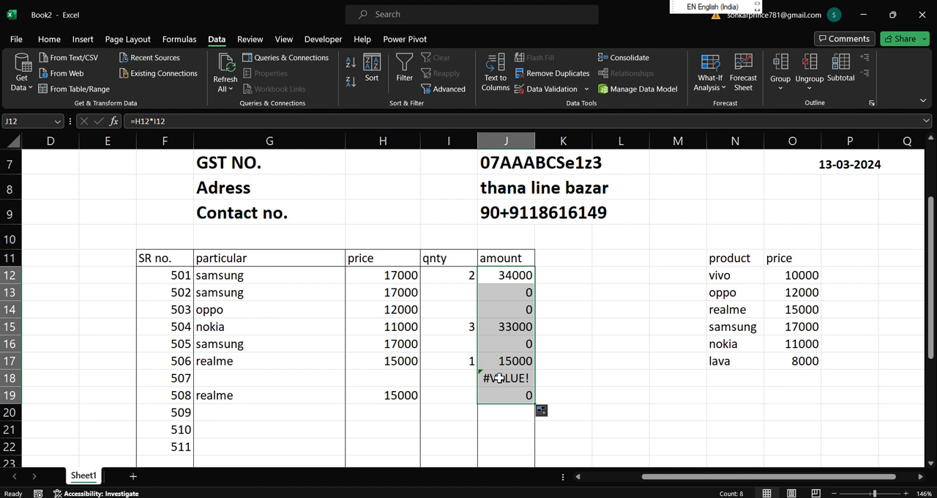
Choose realme as the product in G18.
{"action": "left_click", "coordinate": [405, 379]}
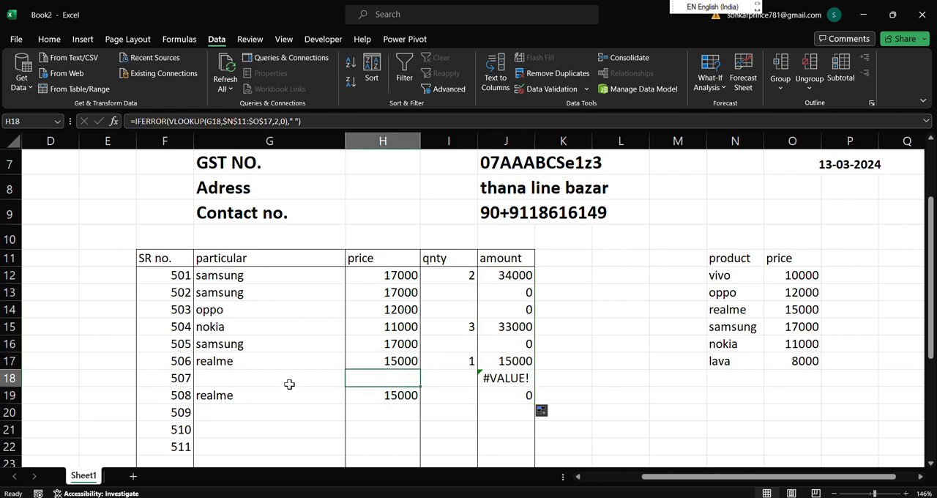
{"action": "left_click", "coordinate": [333, 379]}
{"action": "left_click", "coordinate": [350, 381]}
{"action": "left_click", "coordinate": [333, 420]}
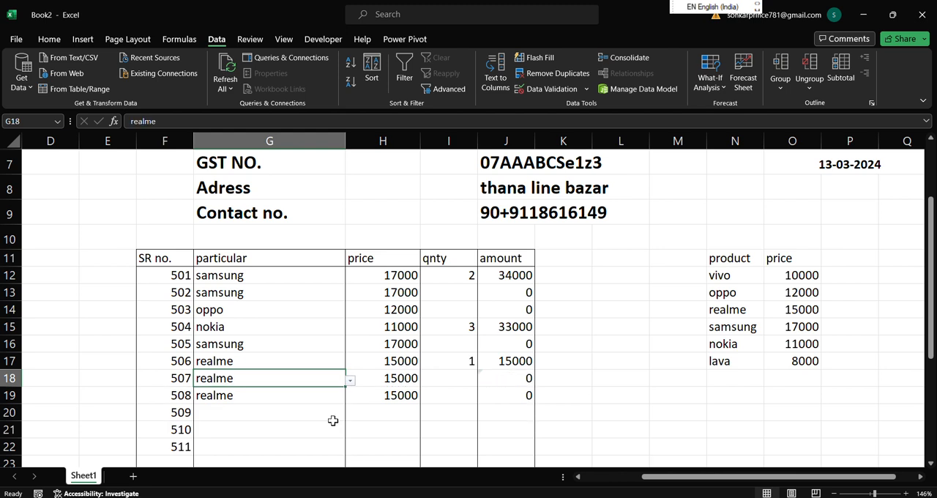
Enter a quantity of 2 in both I18 and I16.
{"action": "left_click", "coordinate": [451, 376]}
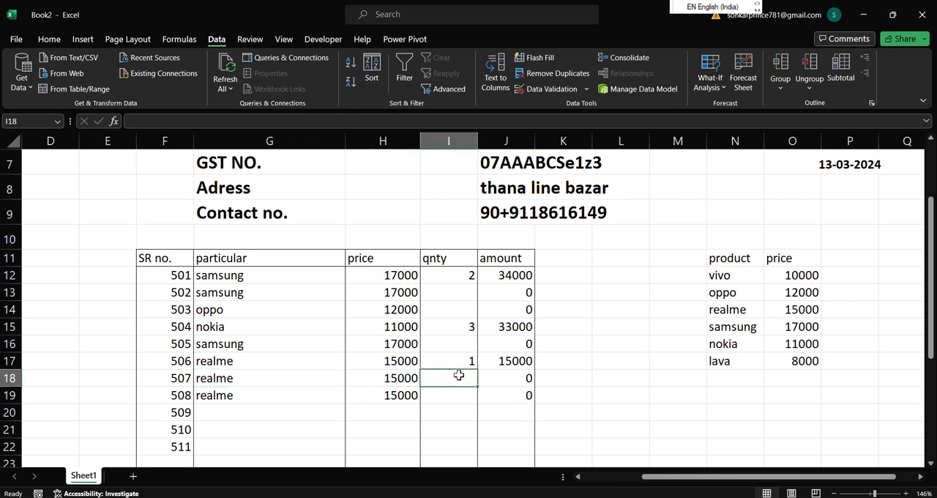
{"action": "type", "text": "2"}
{"action": "key", "text": "Return"}
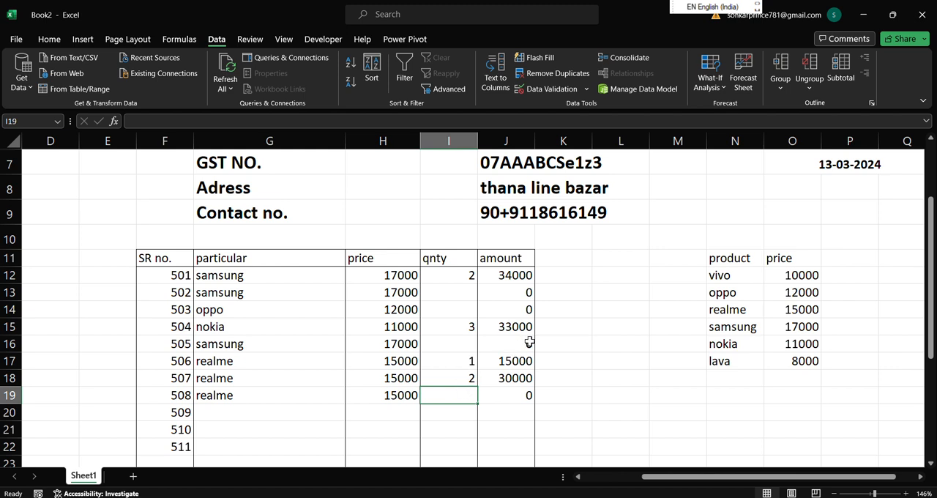
{"action": "left_click", "coordinate": [456, 344]}
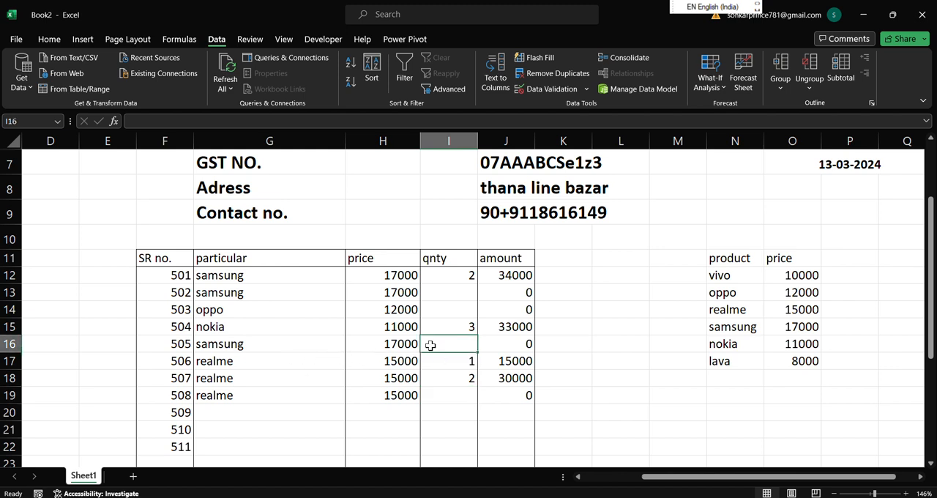
{"action": "type", "text": "2"}
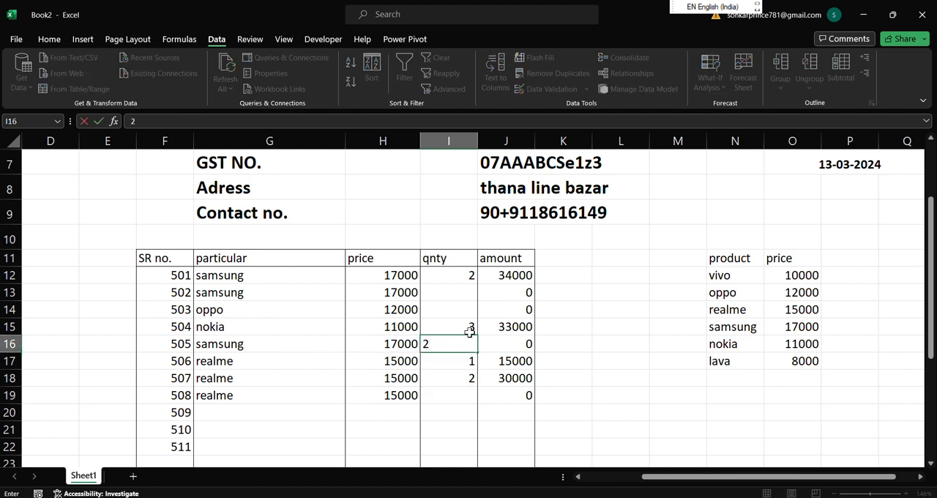
{"action": "key", "text": "Return"}
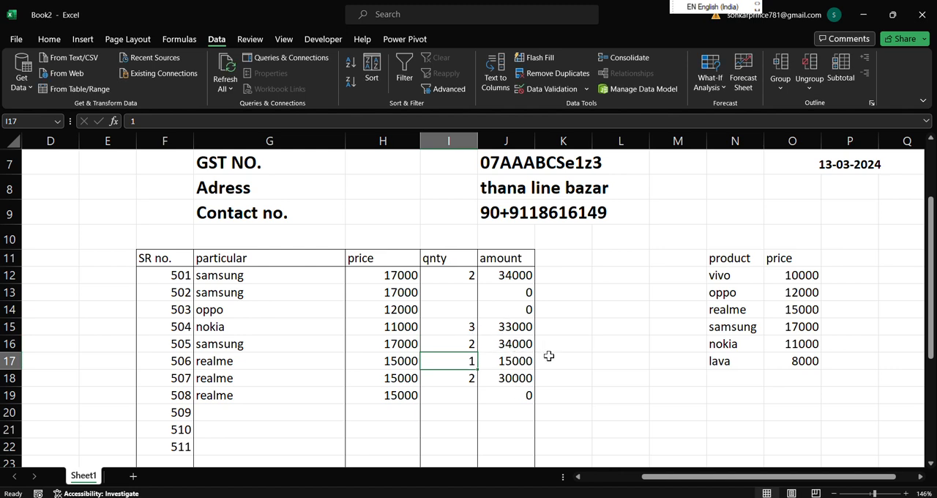
Calculate the bill's total in J24 with =SUM(J12:J19).
{"action": "left_click_drag", "start_coordinate": [934, 315], "coordinate": [932, 372]}
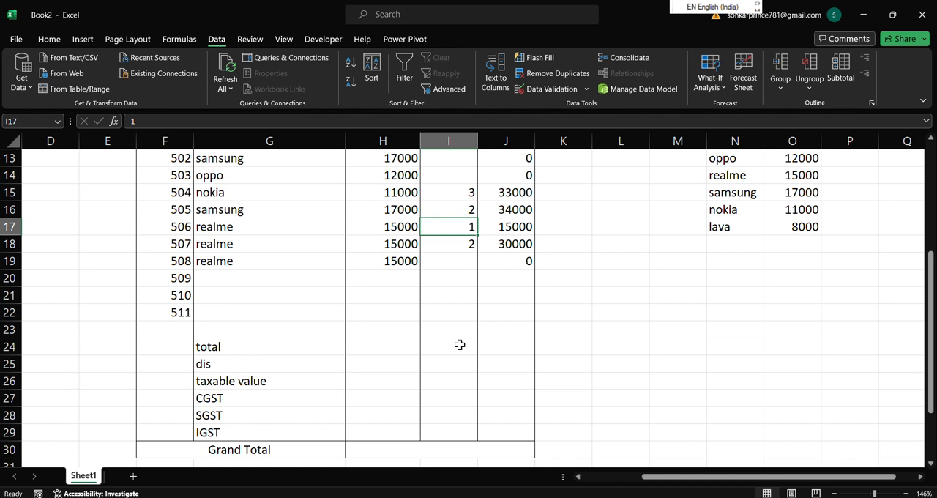
{"action": "left_click", "coordinate": [501, 342]}
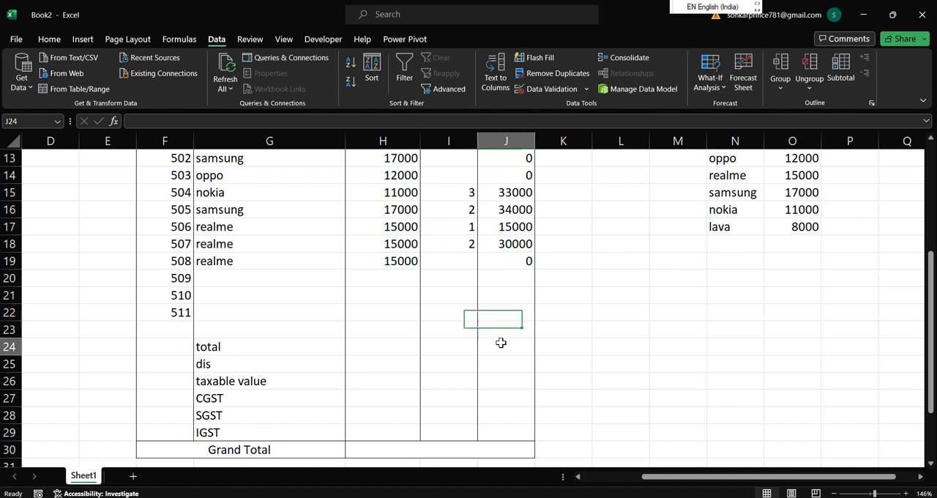
{"action": "type", "text": "=sum"}
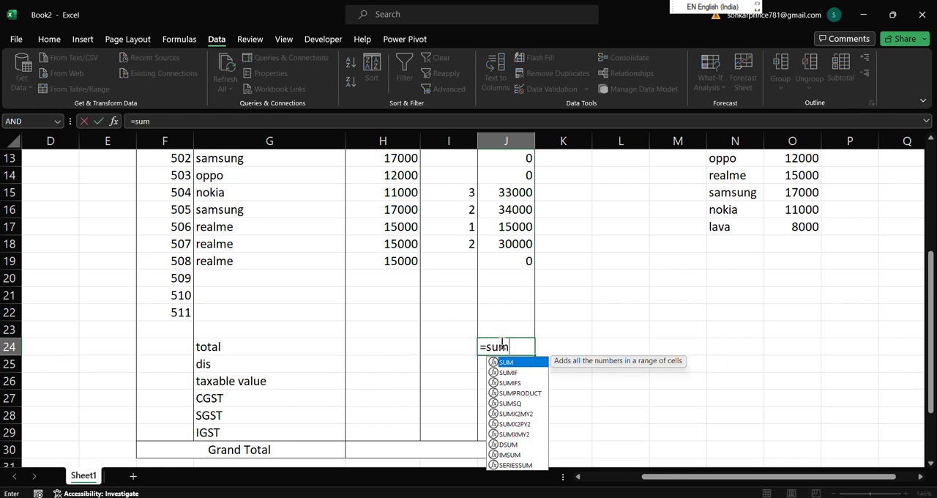
{"action": "key", "text": "Tab"}
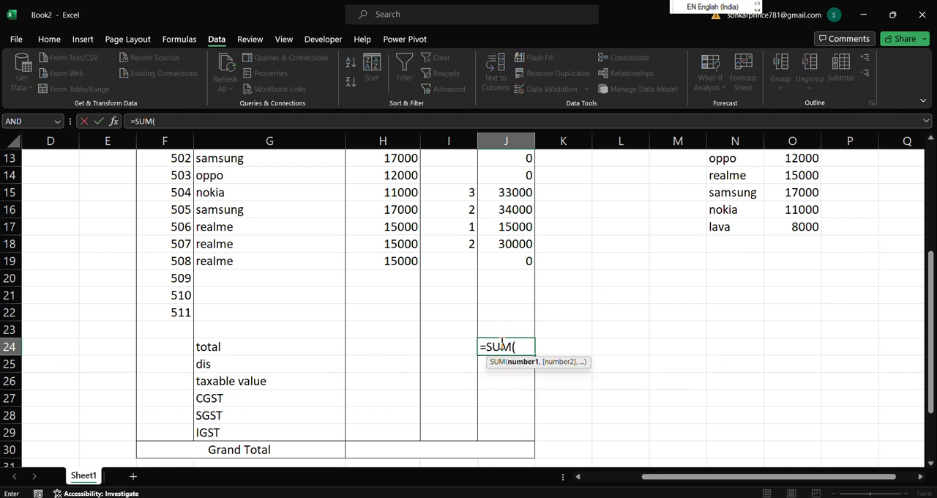
{"action": "scroll", "coordinate": [527, 322], "scroll_direction": "up", "scroll_amount": 4}
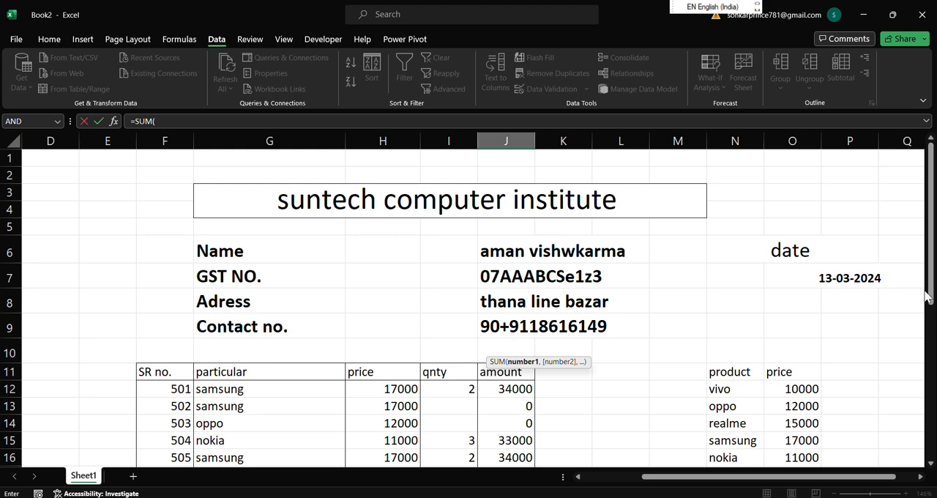
{"action": "left_click_drag", "start_coordinate": [932, 295], "coordinate": [932, 348]}
{"action": "left_click_drag", "start_coordinate": [517, 274], "coordinate": [522, 398]}
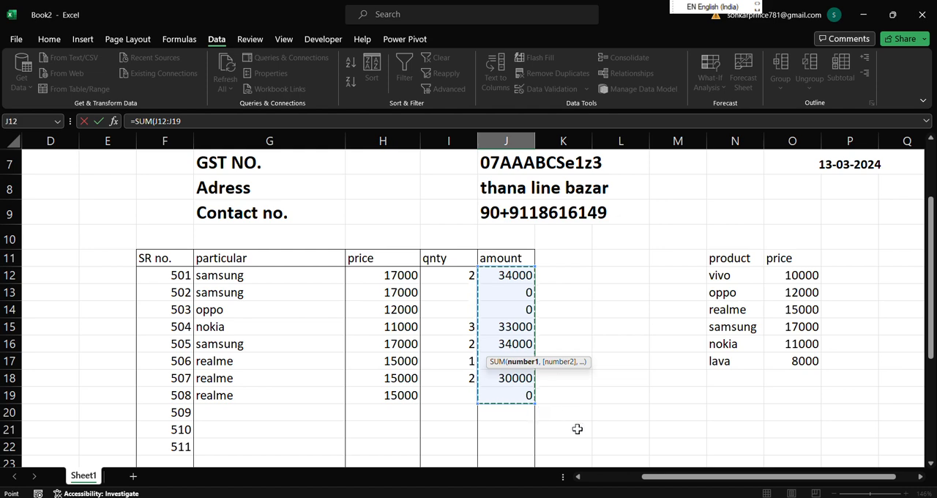
{"action": "scroll", "coordinate": [578, 428], "scroll_direction": "down", "scroll_amount": 5}
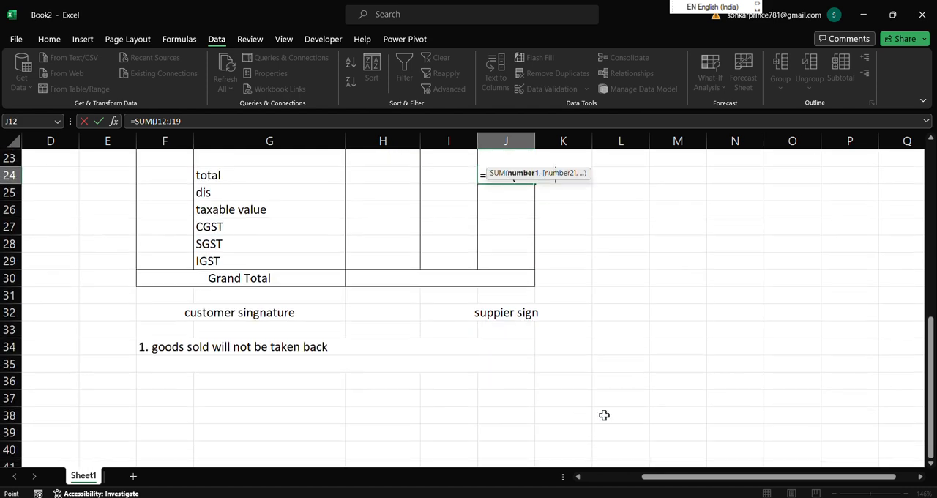
{"action": "type", "text": ")"}
{"action": "key", "text": "Return"}
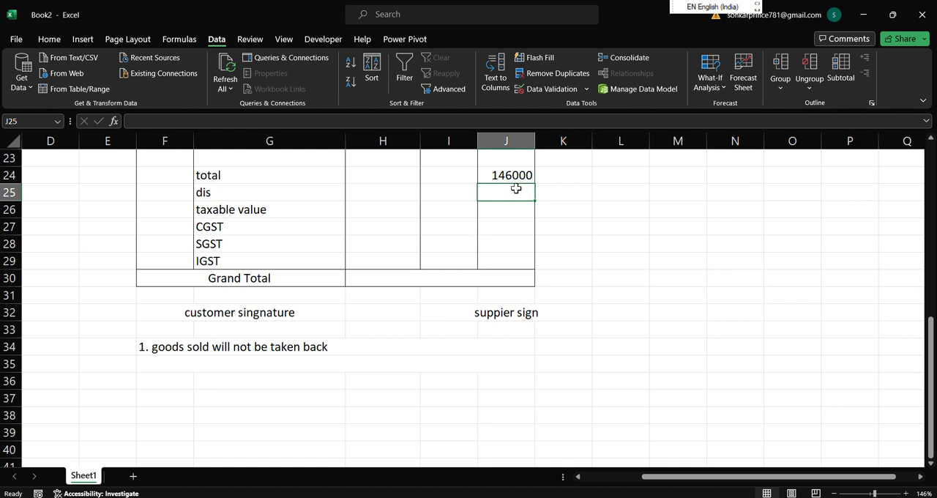
{"action": "left_click", "coordinate": [403, 196]}
{"action": "type", "text": "9"}
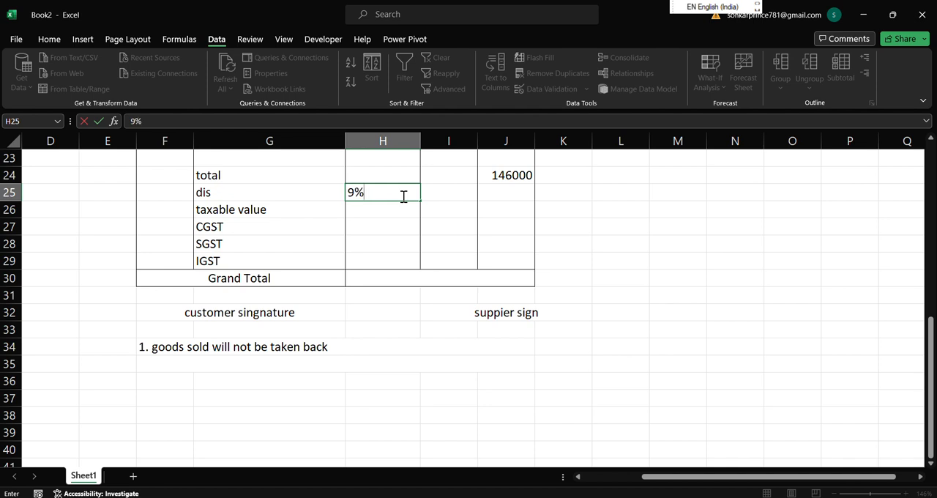
{"action": "left_click", "coordinate": [384, 215]}
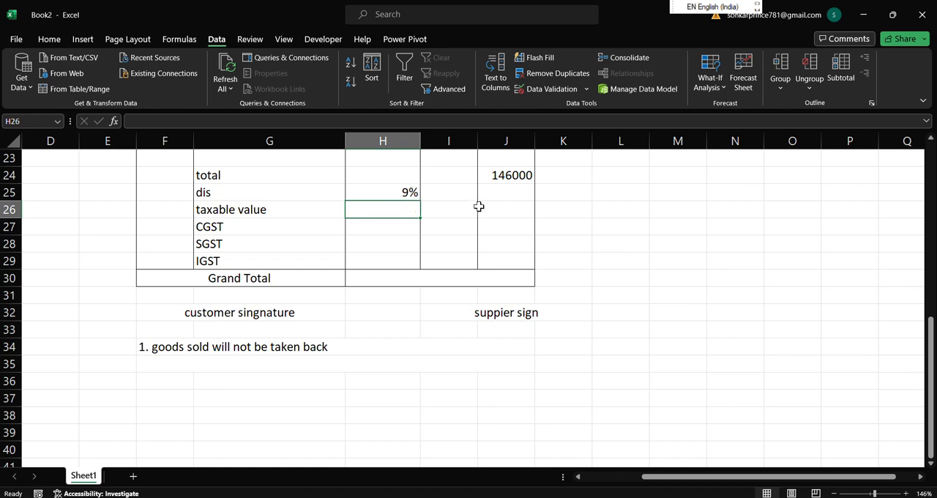
{"action": "left_click", "coordinate": [412, 193]}
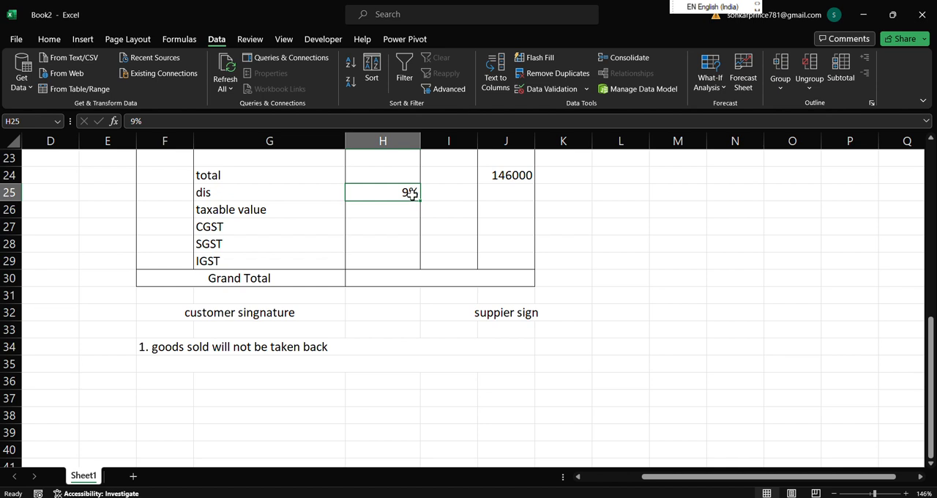
{"action": "key", "text": "BackSpace"}
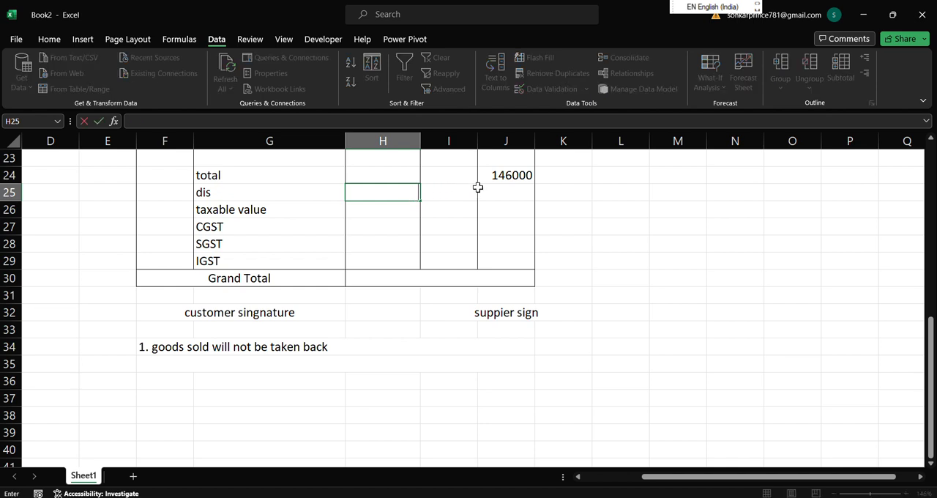
Enter a discount of 500 in J25.
{"action": "left_click", "coordinate": [500, 189]}
{"action": "type", "text": "500"}
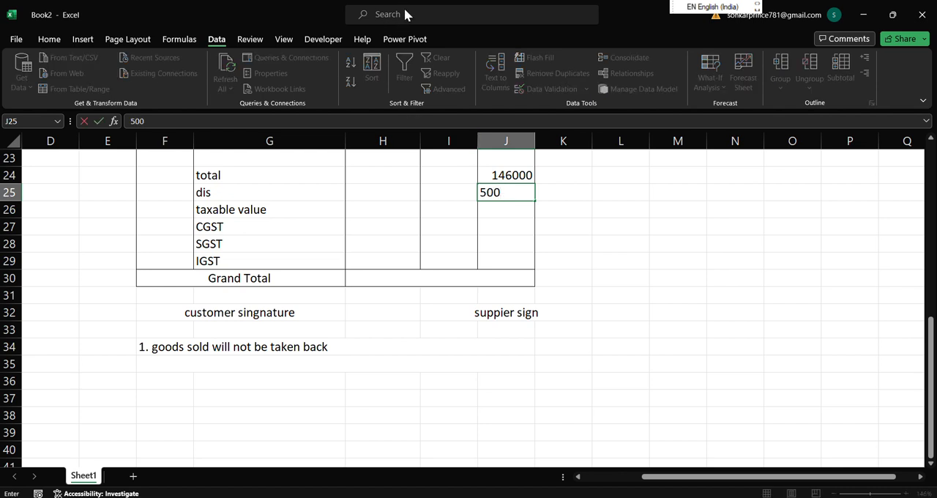
{"action": "left_click", "coordinate": [404, 10]}
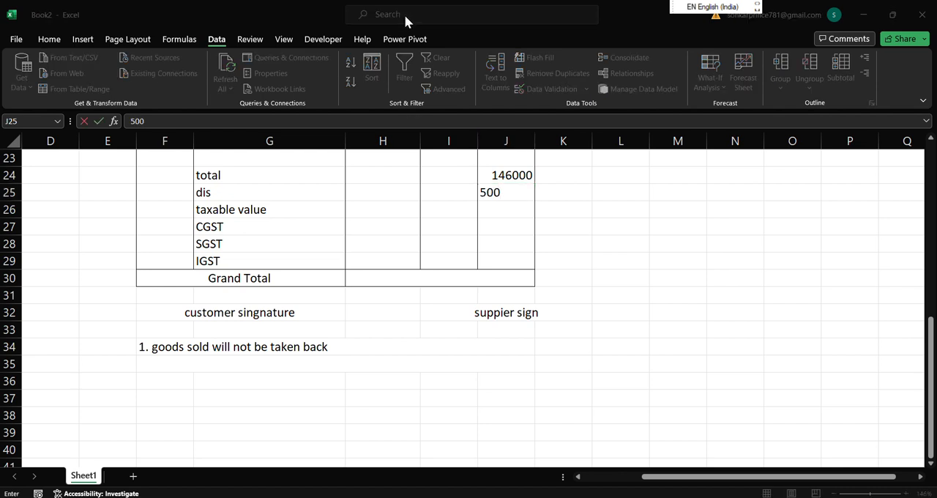
{"action": "left_click", "coordinate": [517, 201]}
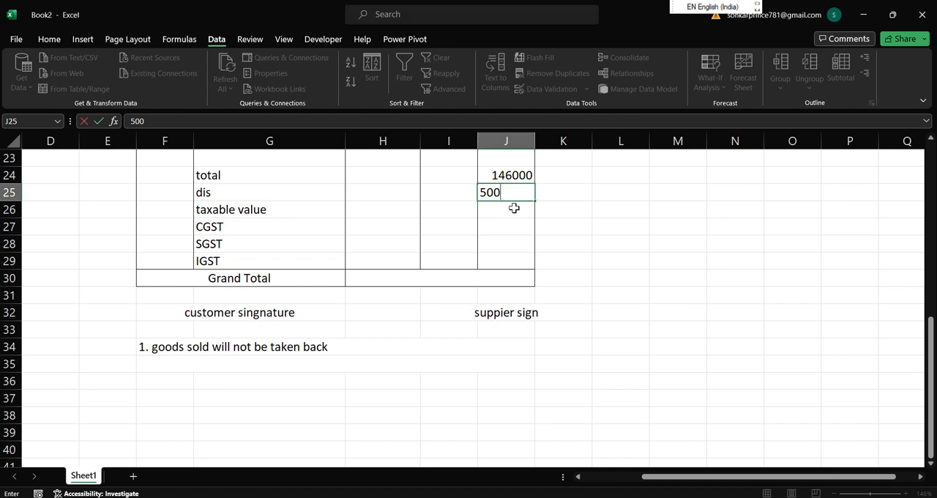
{"action": "left_click", "coordinate": [491, 212]}
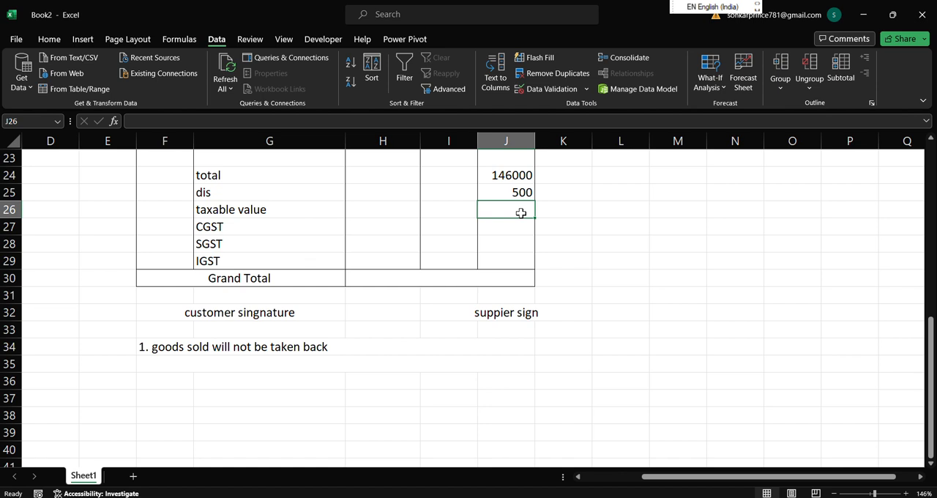
{"action": "type", "text": "="}
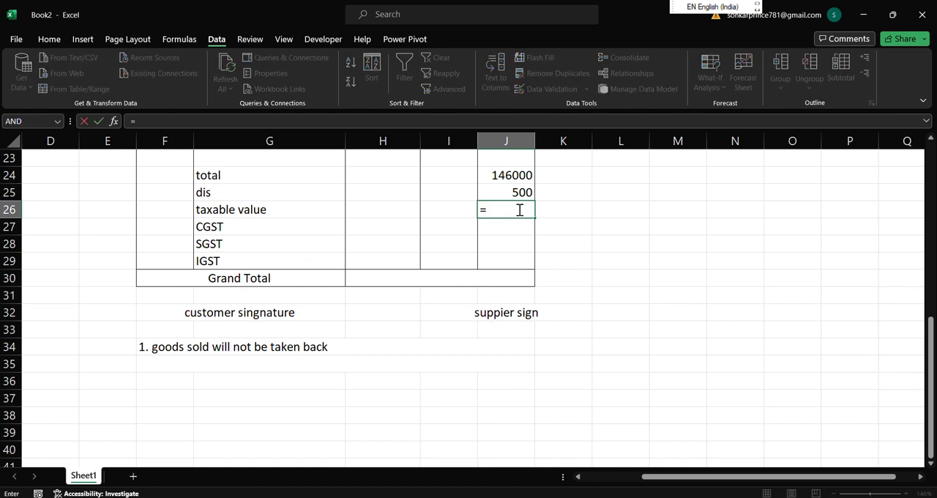
{"action": "left_click", "coordinate": [506, 176]}
{"action": "type", "text": "-"}
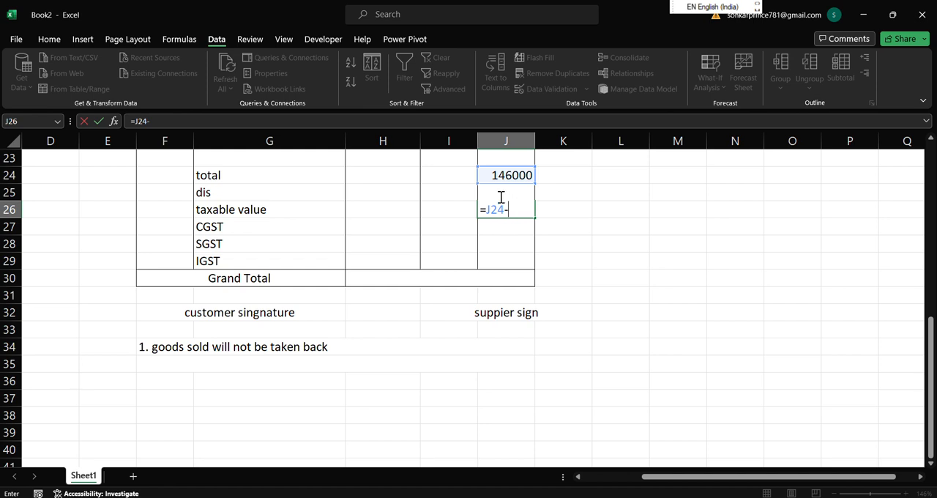
{"action": "double_click", "coordinate": [502, 208]}
{"action": "left_click", "coordinate": [515, 208]}
{"action": "key", "text": "BackSpace"}
{"action": "key", "text": "BackSpace"}
{"action": "key", "text": "BackSpace"}
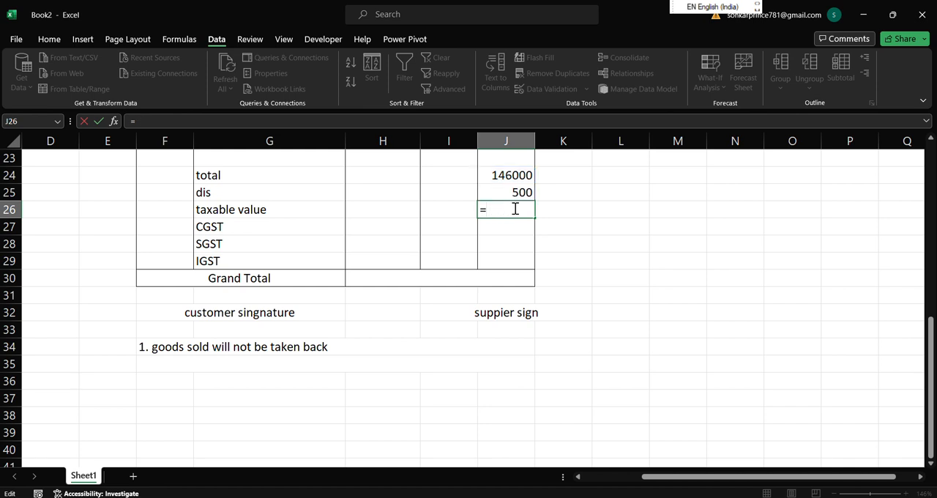
Clear J25 and enter the discount of 500 in I25 instead.
{"action": "left_click", "coordinate": [514, 192]}
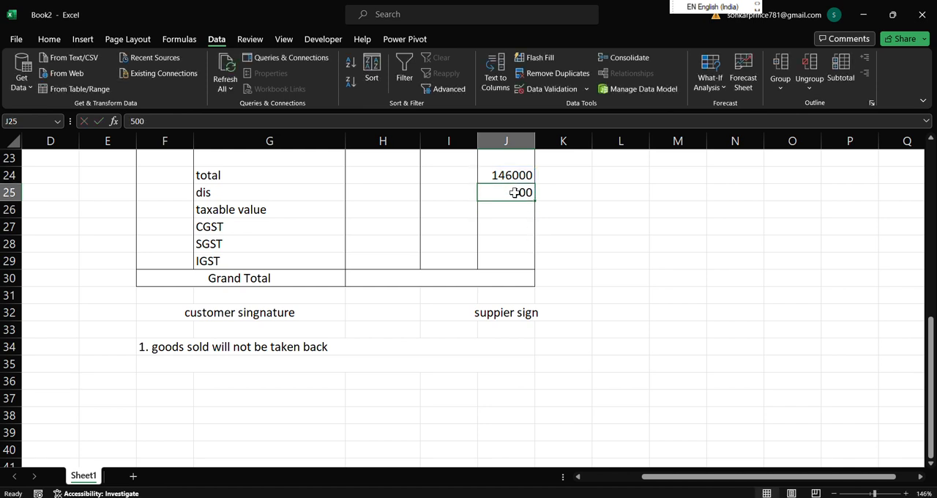
{"action": "key", "text": "BackSpace"}
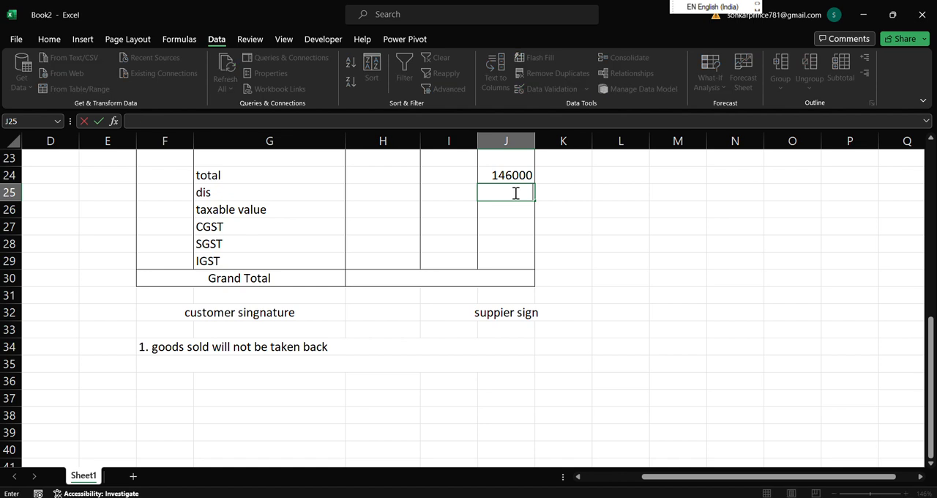
{"action": "left_click", "coordinate": [459, 189]}
{"action": "type", "text": "500"}
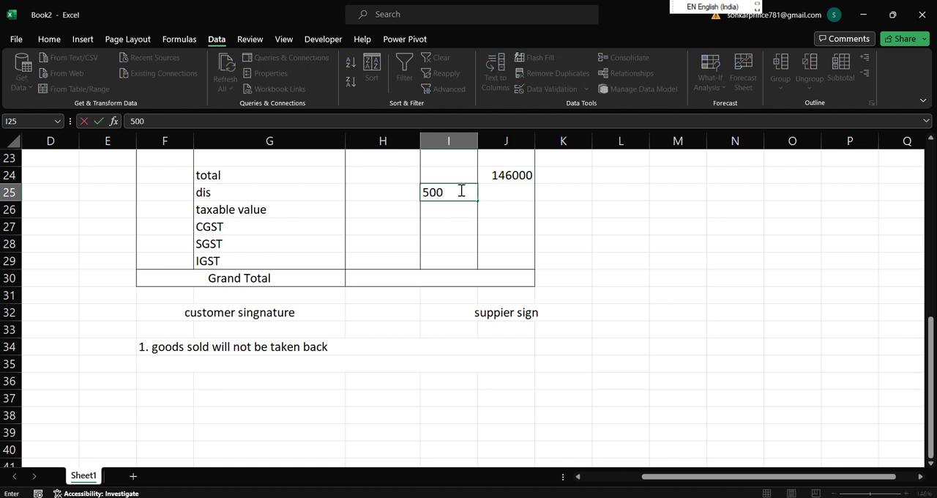
{"action": "left_click", "coordinate": [442, 224]}
Calculate the taxable value in J26 with =J24-I25.
{"action": "left_click", "coordinate": [509, 211]}
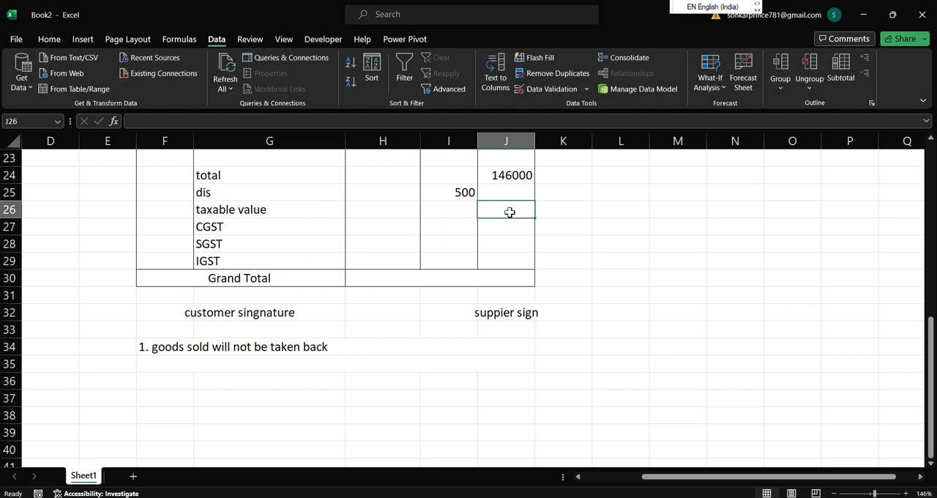
{"action": "type", "text": "="}
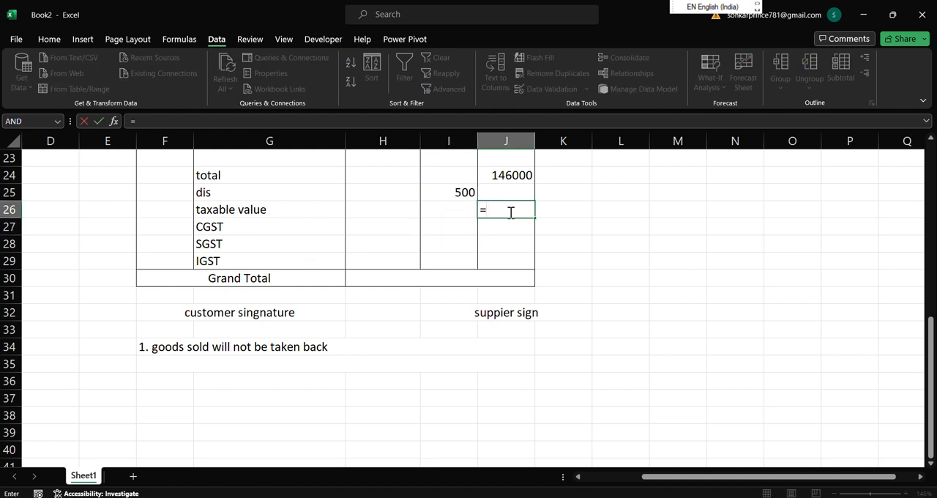
{"action": "left_click", "coordinate": [506, 177]}
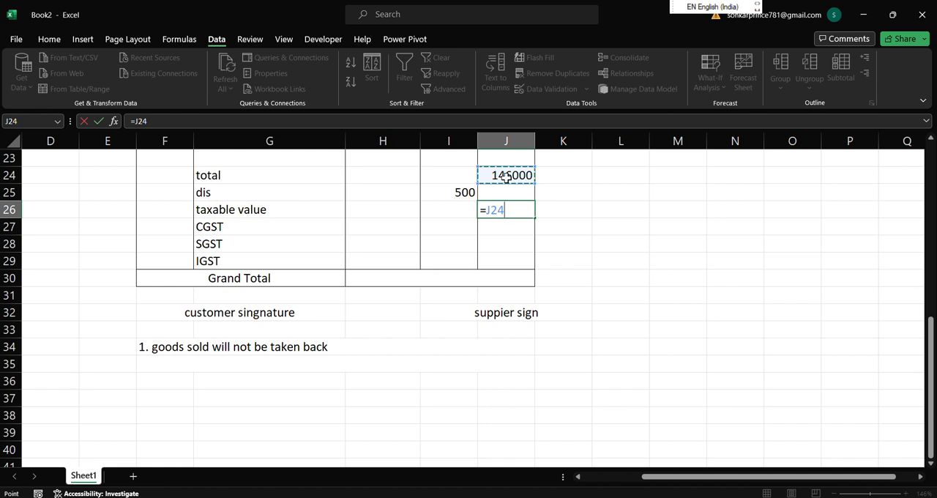
{"action": "type", "text": "-"}
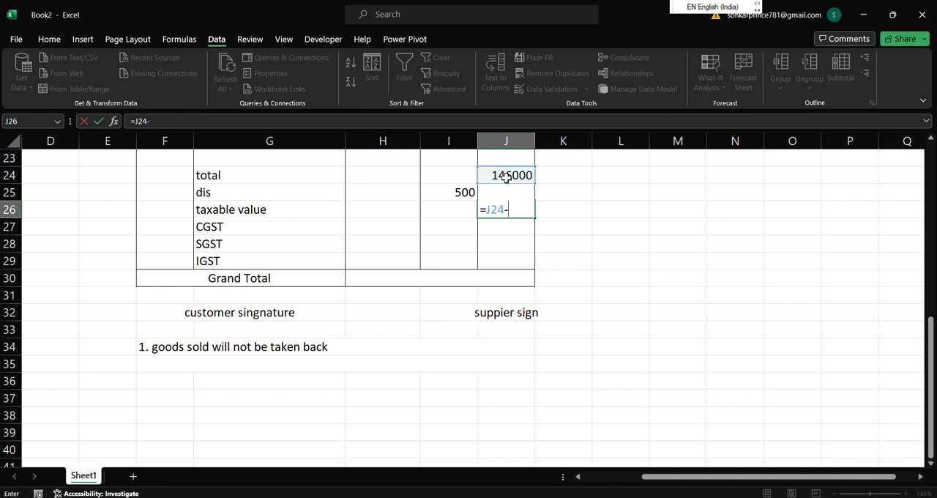
{"action": "left_click", "coordinate": [459, 193]}
{"action": "key", "text": "Return"}
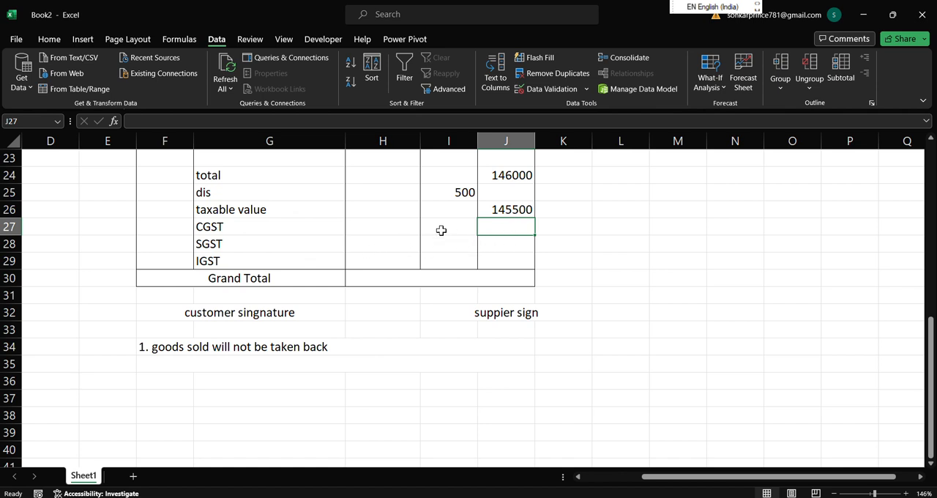
Enter the CGST rate of 9% in H27 and fill it down to H28 for SGST.
{"action": "left_click", "coordinate": [391, 228]}
{"action": "type", "text": "9"}
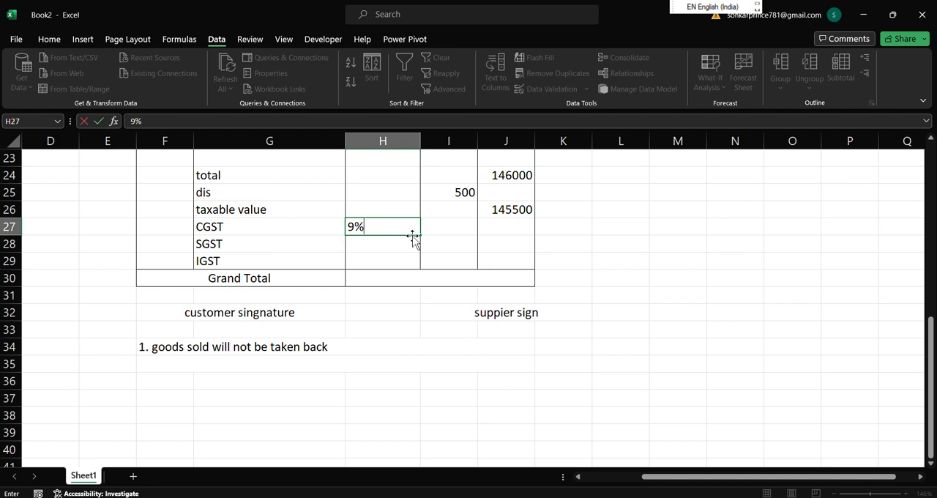
{"action": "left_click_drag", "start_coordinate": [421, 236], "coordinate": [422, 249]}
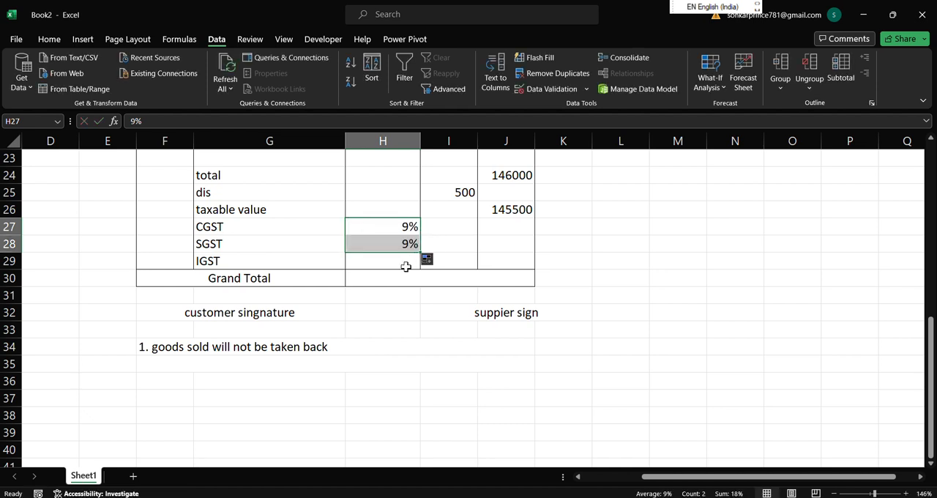
{"action": "left_click", "coordinate": [392, 265]}
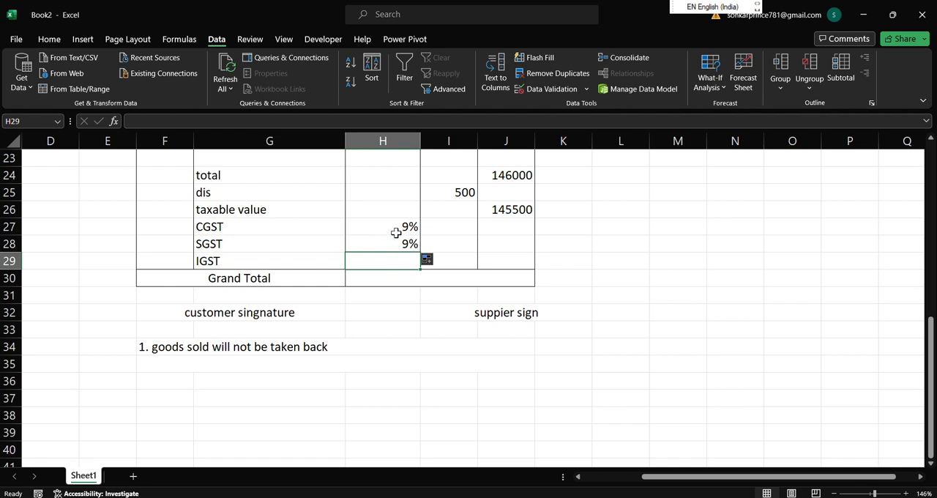
Calculate the CGST amount in J27 with =J26*H27.
{"action": "left_click", "coordinate": [458, 228]}
{"action": "left_click", "coordinate": [505, 227]}
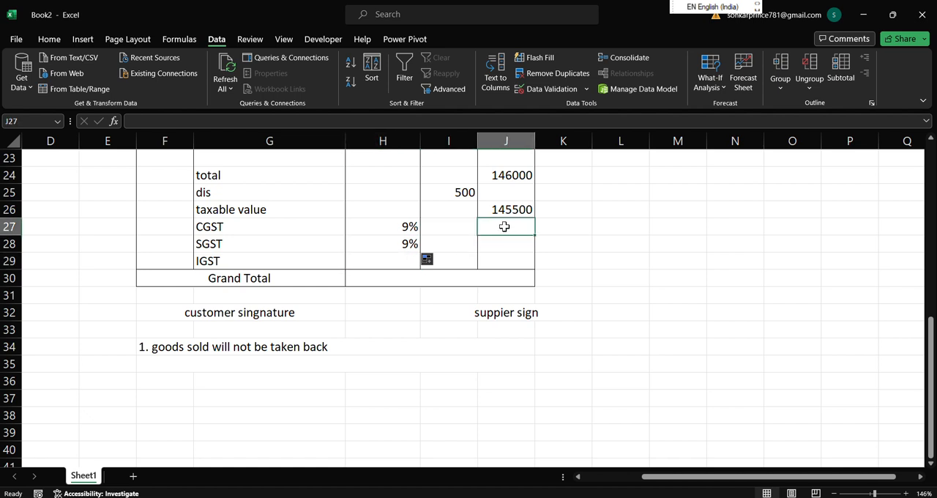
{"action": "type", "text": "="}
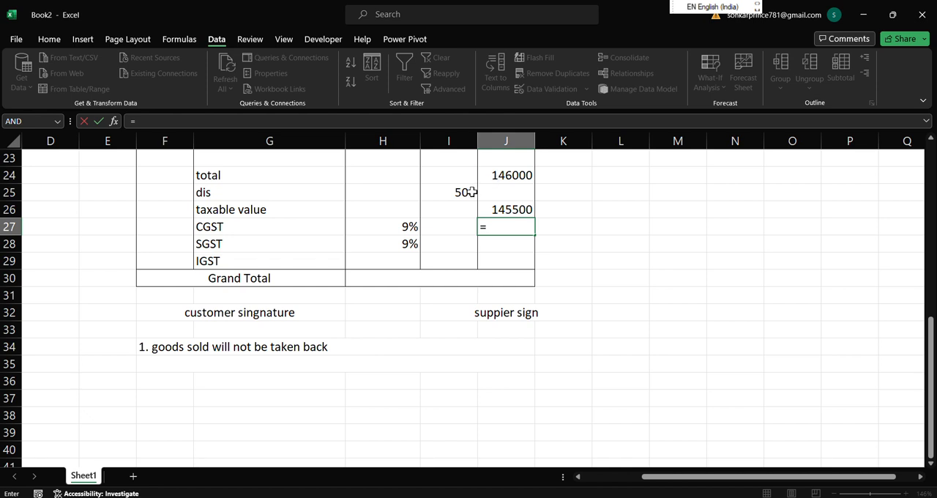
{"action": "left_click", "coordinate": [509, 210]}
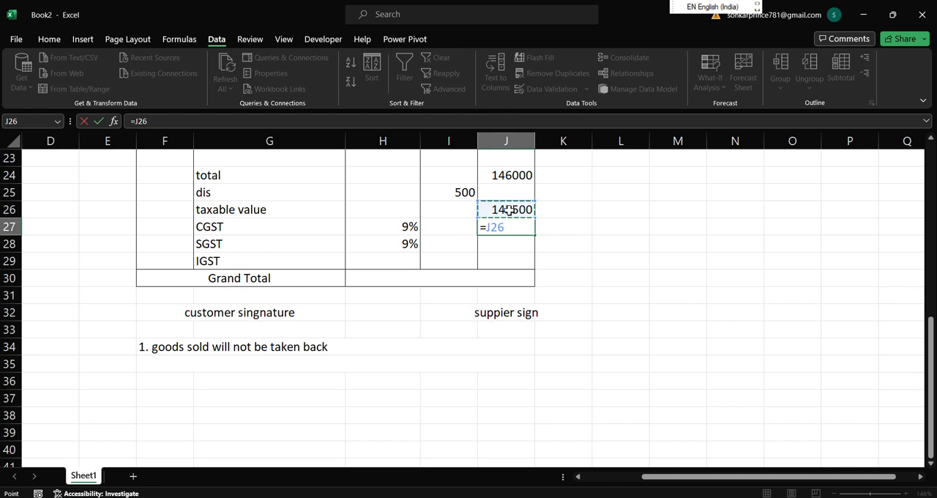
{"action": "type", "text": "*"}
{"action": "left_click", "coordinate": [409, 227]}
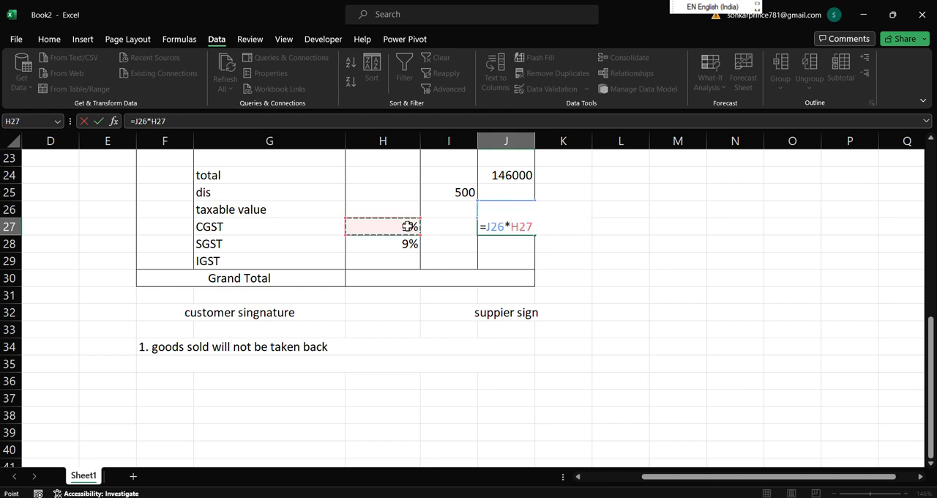
{"action": "key", "text": "Return"}
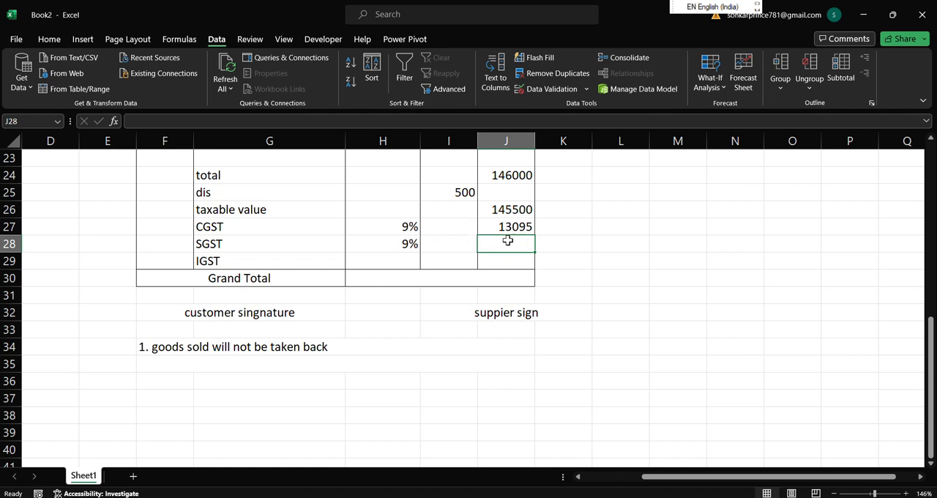
Calculate the SGST amount in J28 with =J26*H28.
{"action": "type", "text": "="}
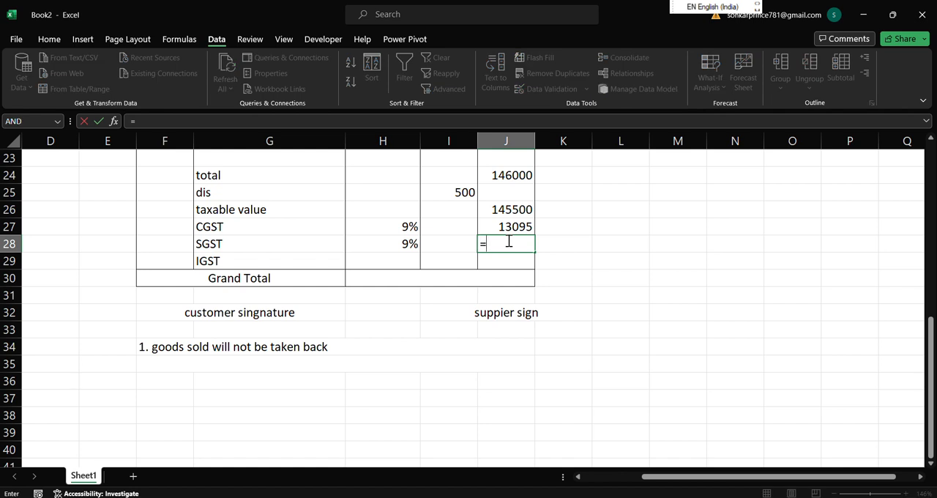
{"action": "left_click", "coordinate": [492, 208]}
{"action": "type", "text": "*"}
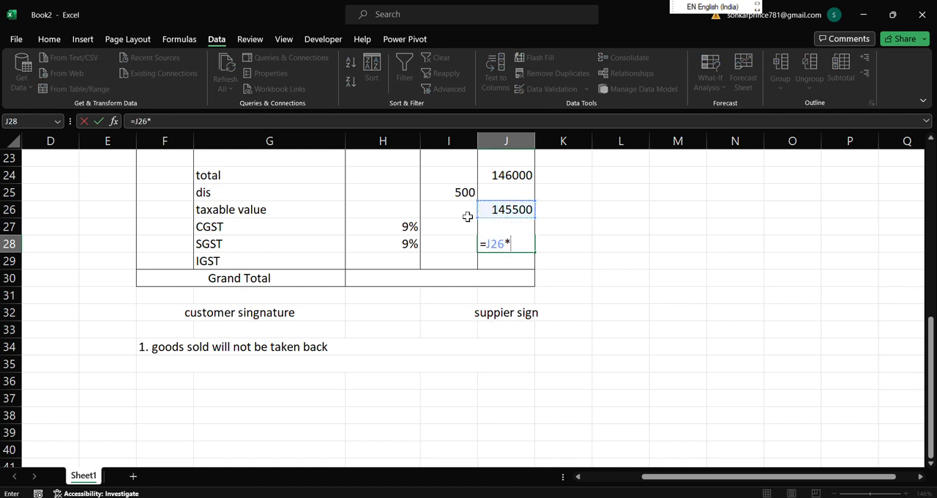
{"action": "left_click", "coordinate": [401, 243]}
{"action": "key", "text": "Return"}
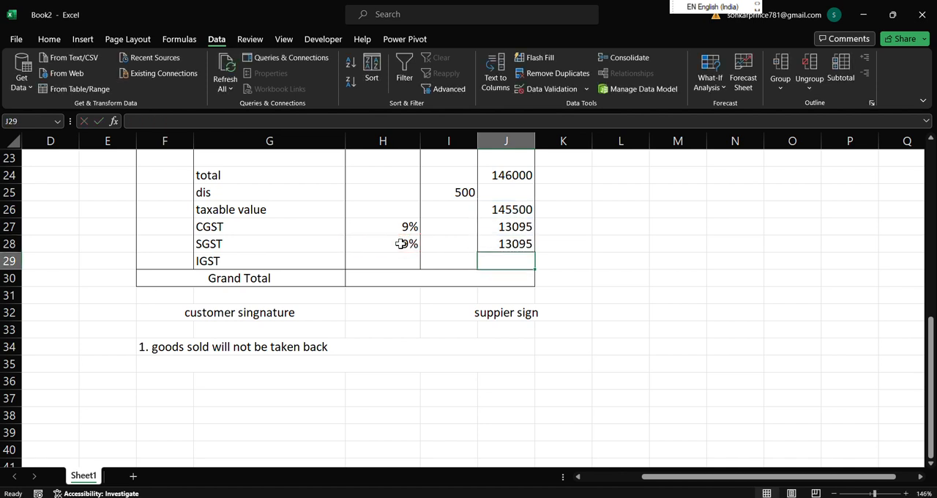
Calculate the Grand Total in the merged cell H30 with =SUM(J26:J28).
{"action": "left_click", "coordinate": [422, 279]}
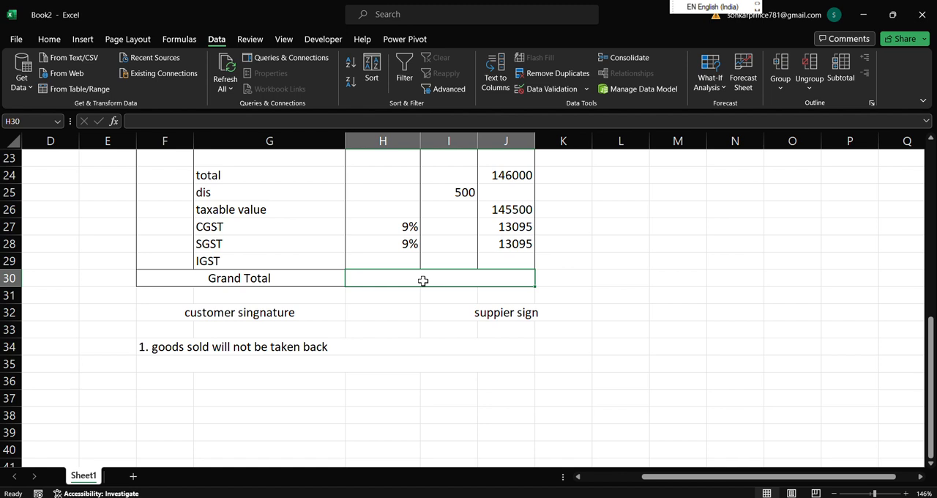
{"action": "type", "text": "=su"}
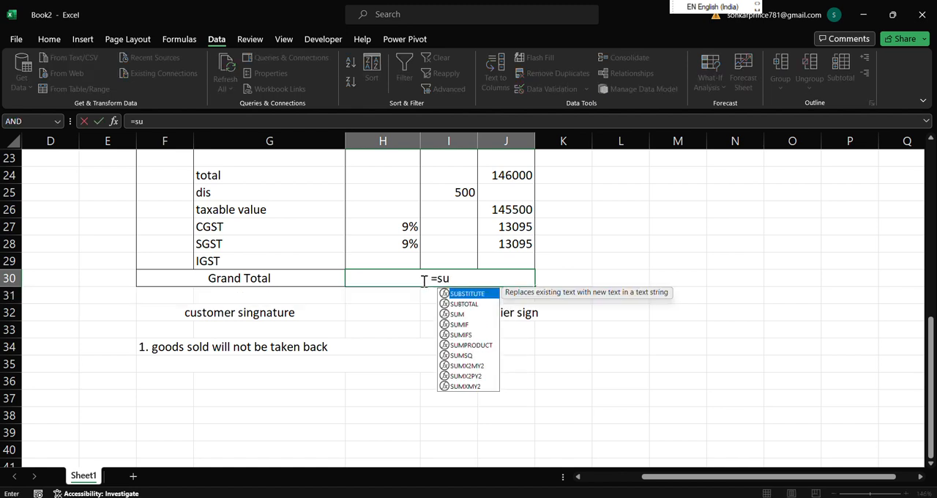
{"action": "type", "text": "m"}
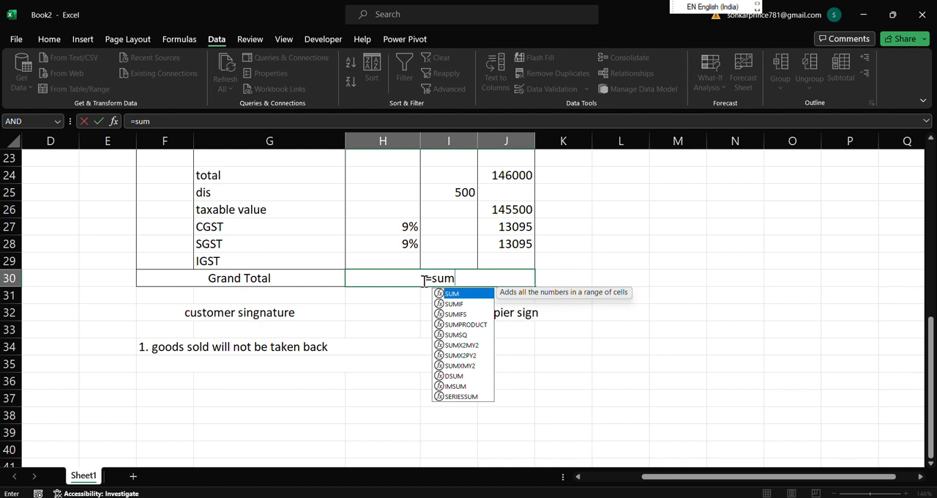
{"action": "key", "text": "Tab"}
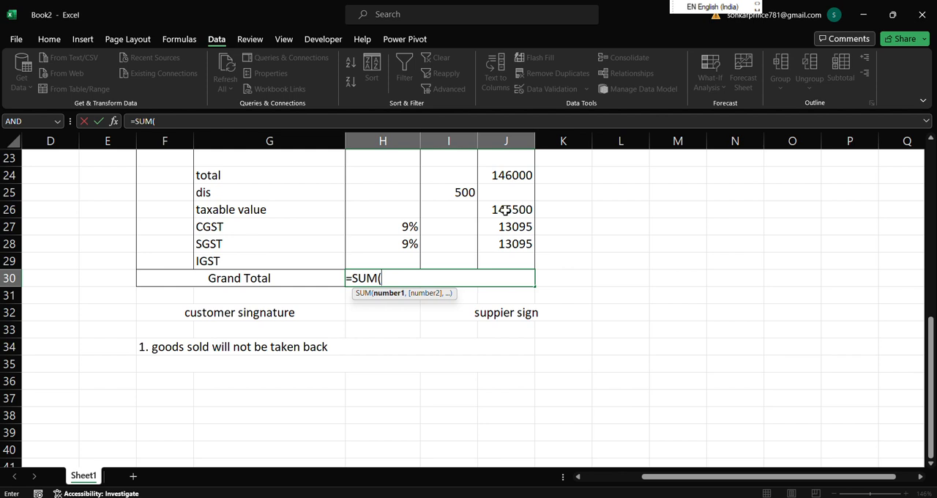
{"action": "left_click_drag", "start_coordinate": [505, 210], "coordinate": [505, 243]}
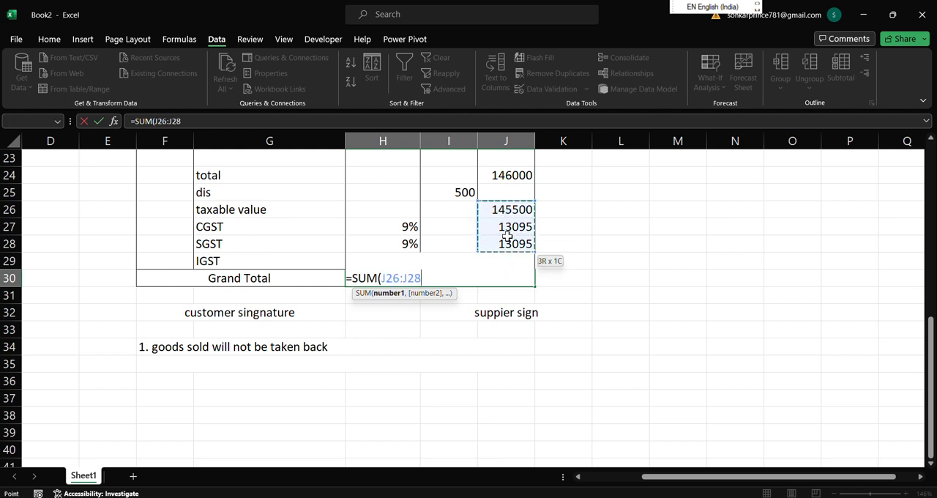
{"action": "type", "text": ")"}
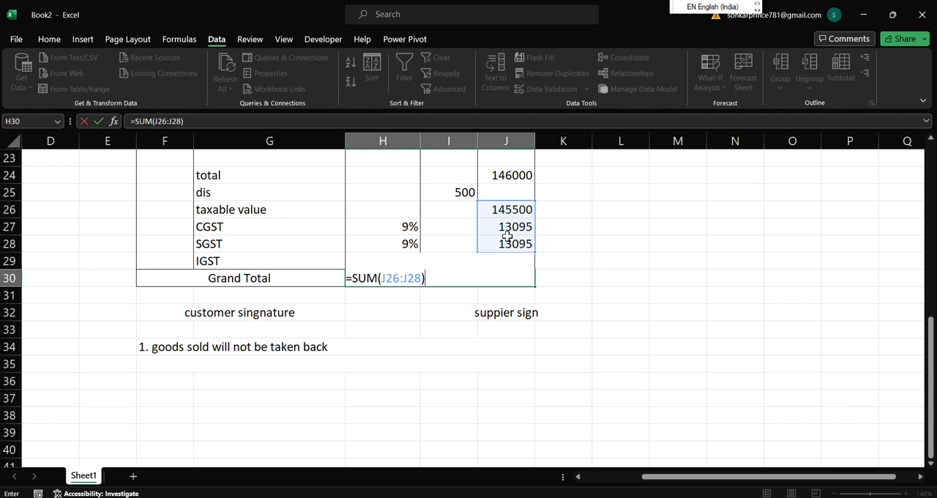
{"action": "key", "text": "Return"}
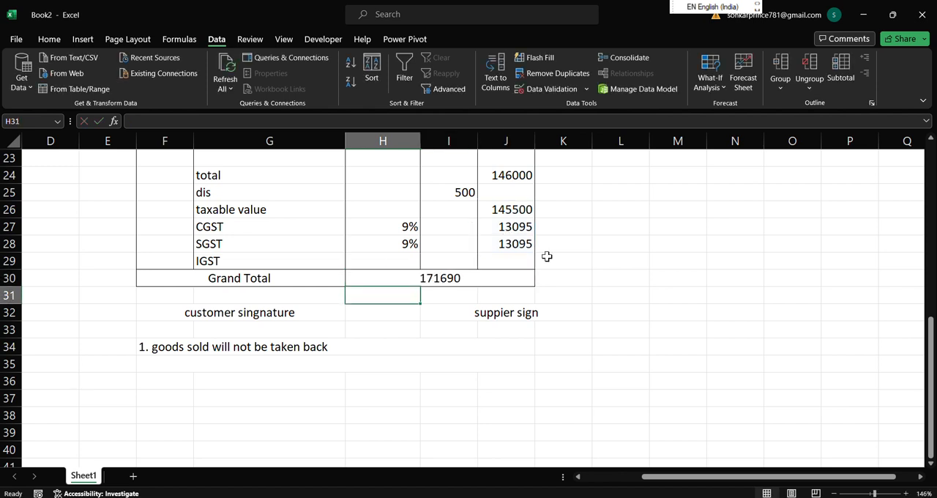
Format the Grand Total amount in H30 as Currency with the ₹ symbol and 2 decimal places.
{"action": "left_click", "coordinate": [450, 277]}
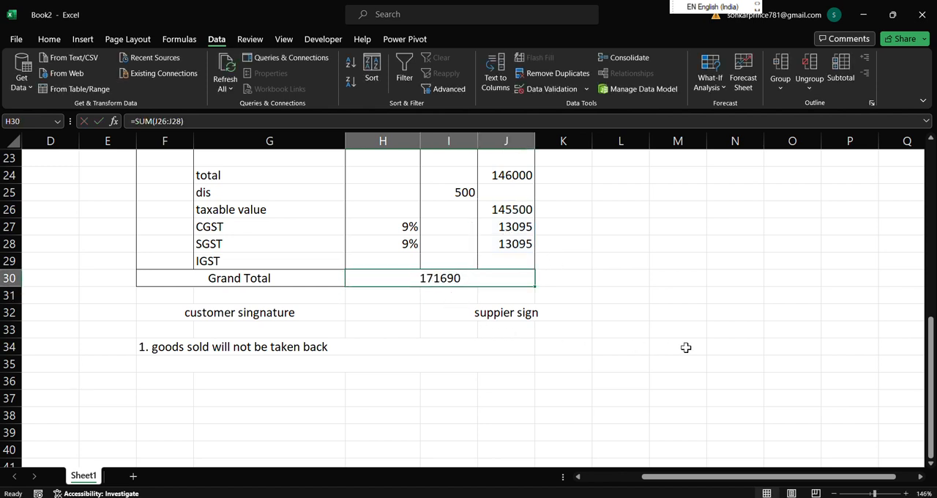
{"action": "left_click_drag", "start_coordinate": [930, 377], "coordinate": [919, 307]}
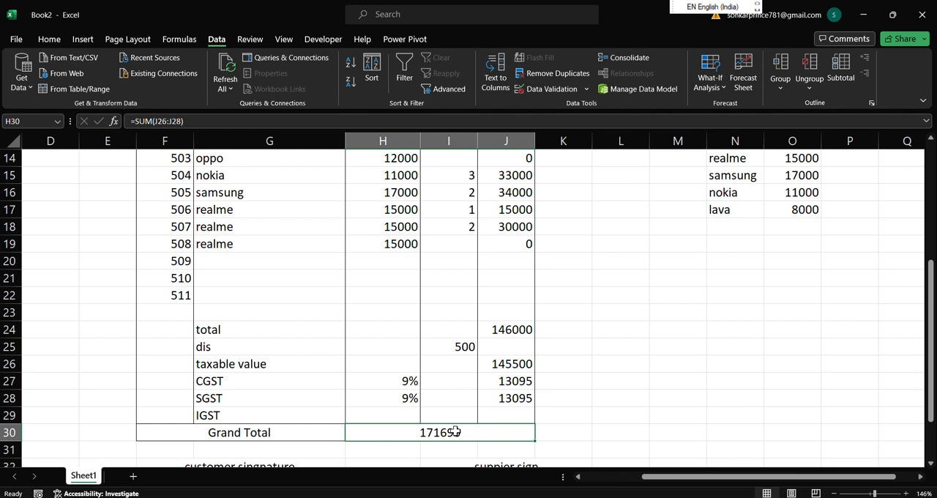
{"action": "key", "text": "ctrl+1"}
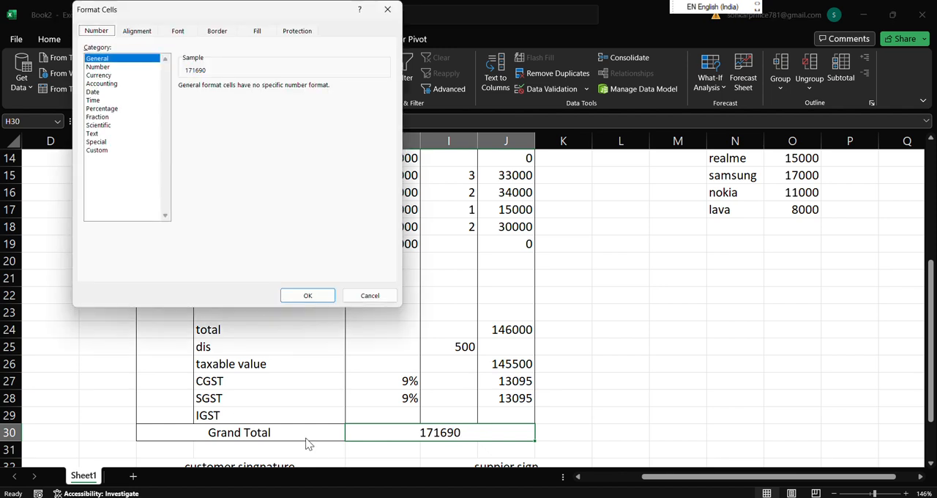
{"action": "left_click", "coordinate": [100, 75]}
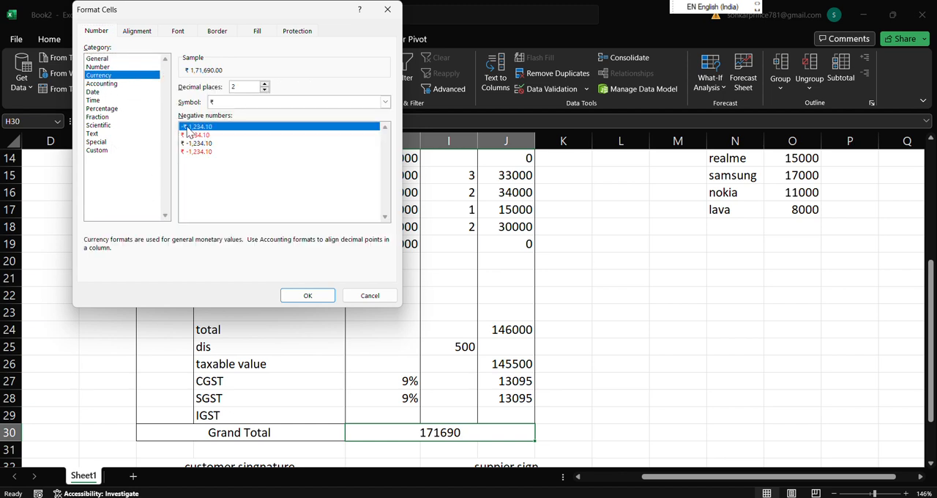
{"action": "left_click", "coordinate": [286, 294]}
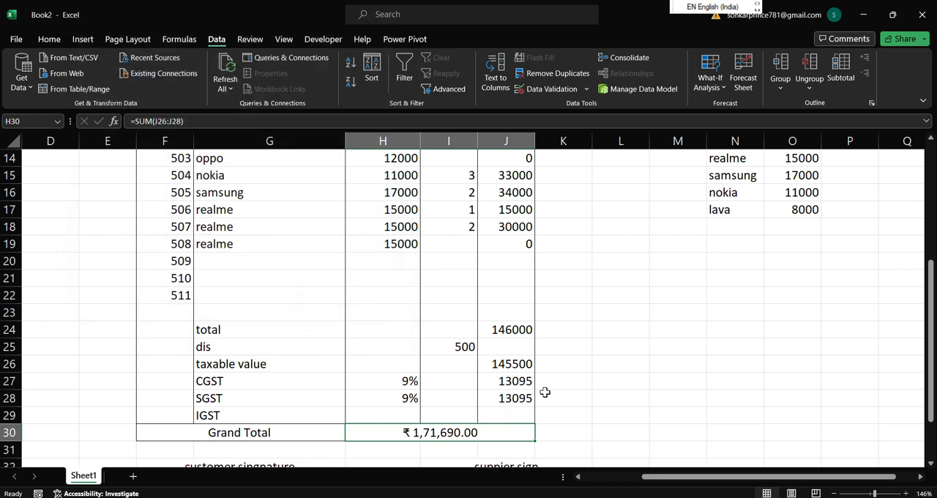
Format the prices in H12:H19 as Currency with the ₹ symbol and 2 decimal places.
{"action": "left_click_drag", "start_coordinate": [930, 330], "coordinate": [930, 312]}
{"action": "left_click_drag", "start_coordinate": [393, 194], "coordinate": [399, 318]}
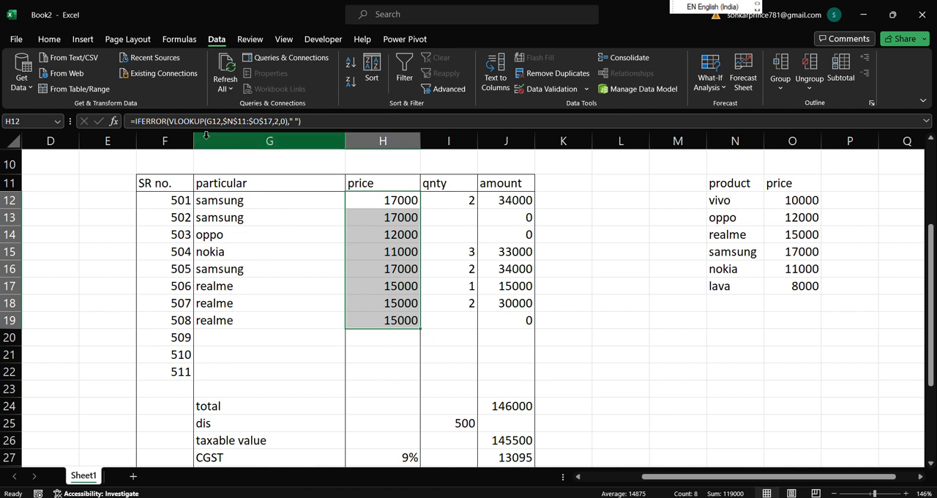
{"action": "key", "text": "ctrl+1"}
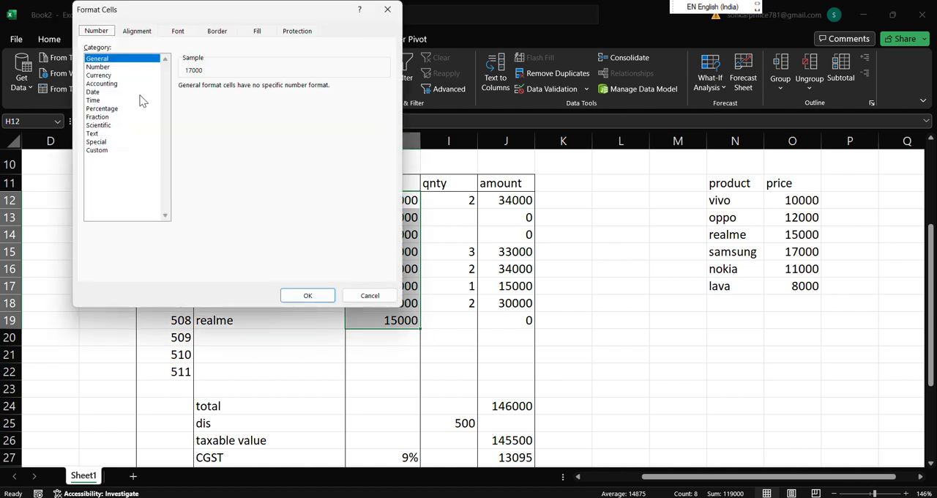
{"action": "left_click", "coordinate": [100, 75]}
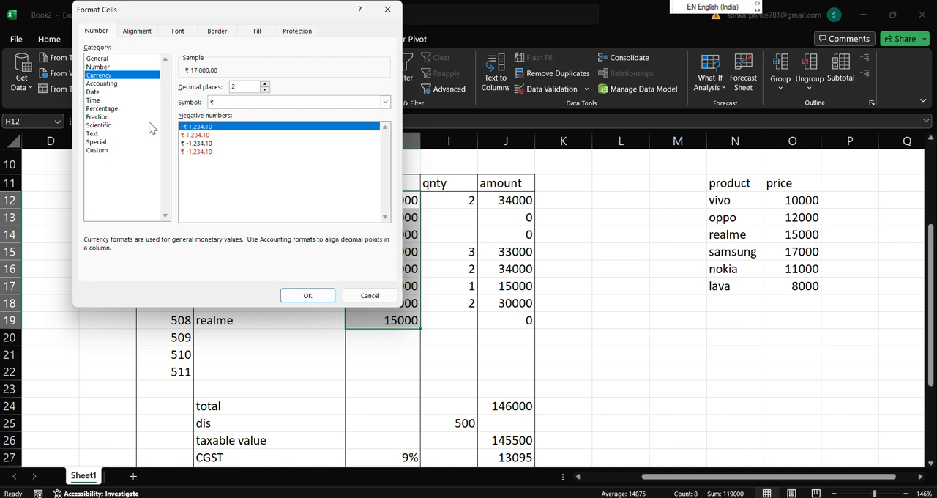
{"action": "left_click", "coordinate": [306, 295]}
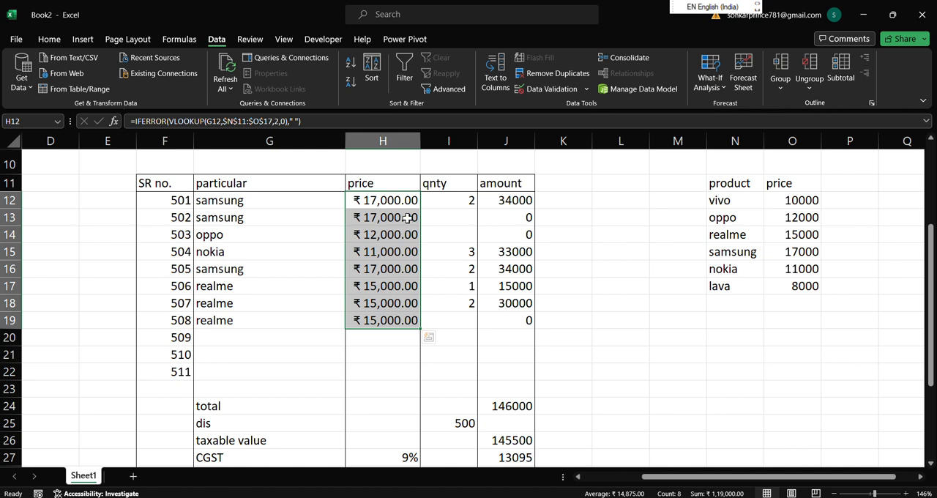
Format the amount cells J12:J20 as Currency with the ₹ symbol and 2 decimal places.
{"action": "left_click_drag", "start_coordinate": [502, 200], "coordinate": [514, 329]}
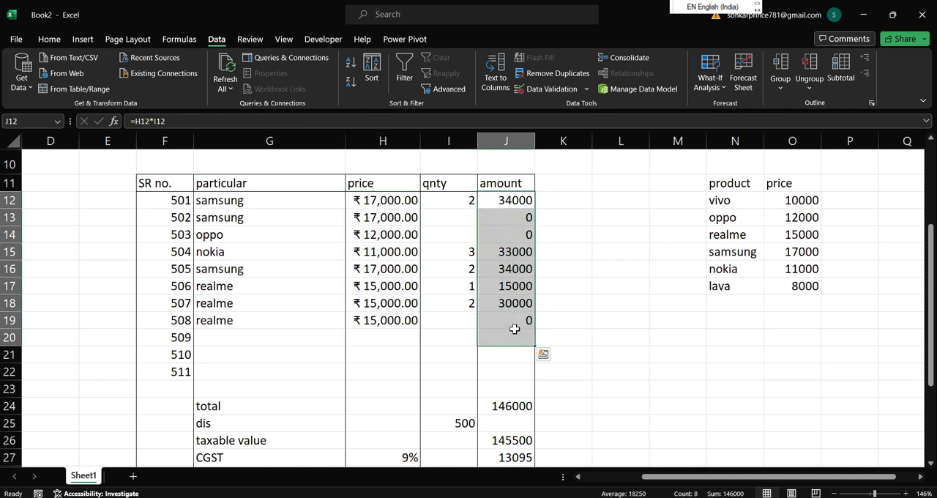
{"action": "key", "text": "ctrl+1"}
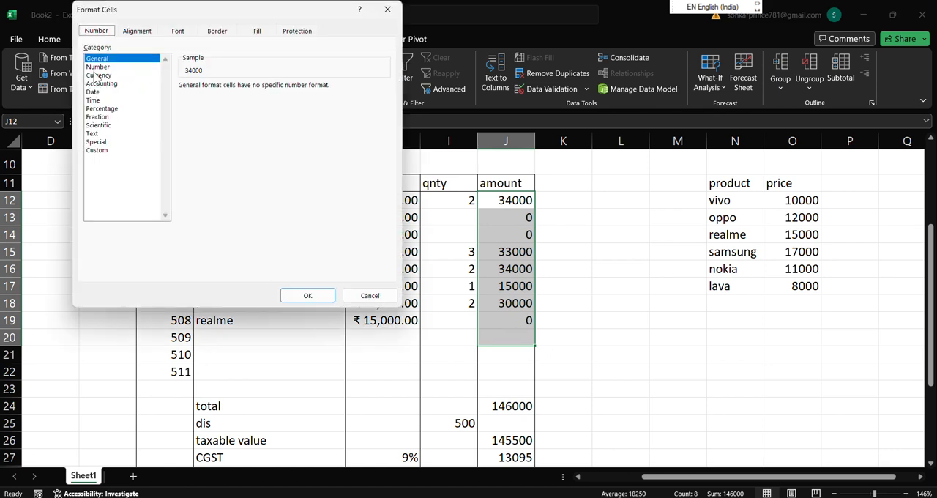
{"action": "left_click", "coordinate": [97, 75]}
{"action": "left_click", "coordinate": [287, 295]}
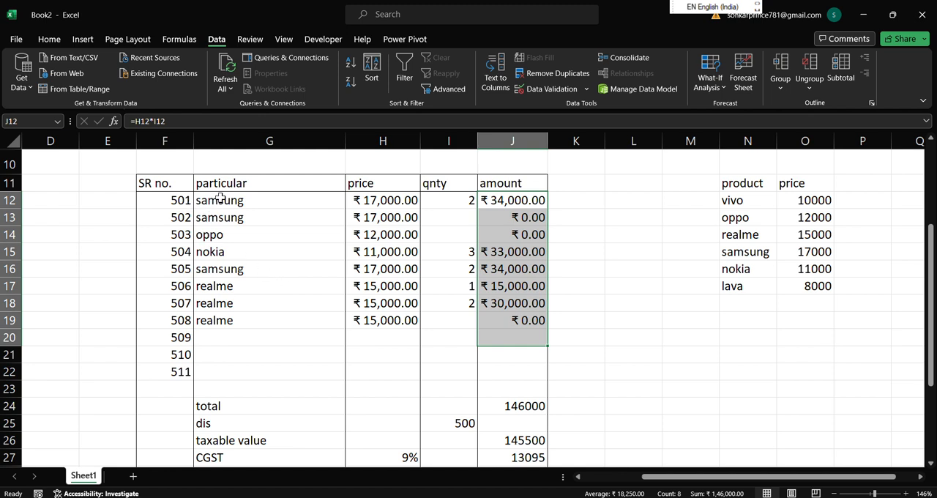
Apply the custom number format #"pcs" to the particular cells G12:G19.
{"action": "left_click_drag", "start_coordinate": [220, 199], "coordinate": [236, 320]}
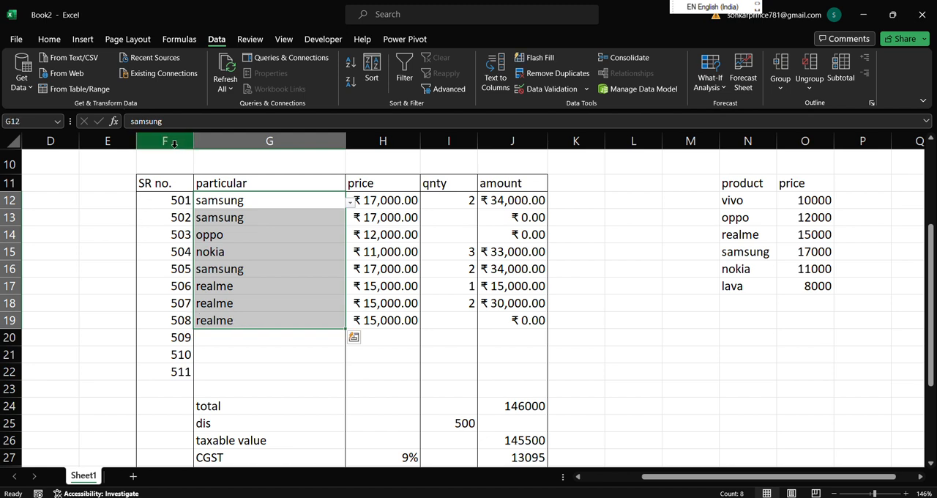
{"action": "key", "text": "ctrl+1"}
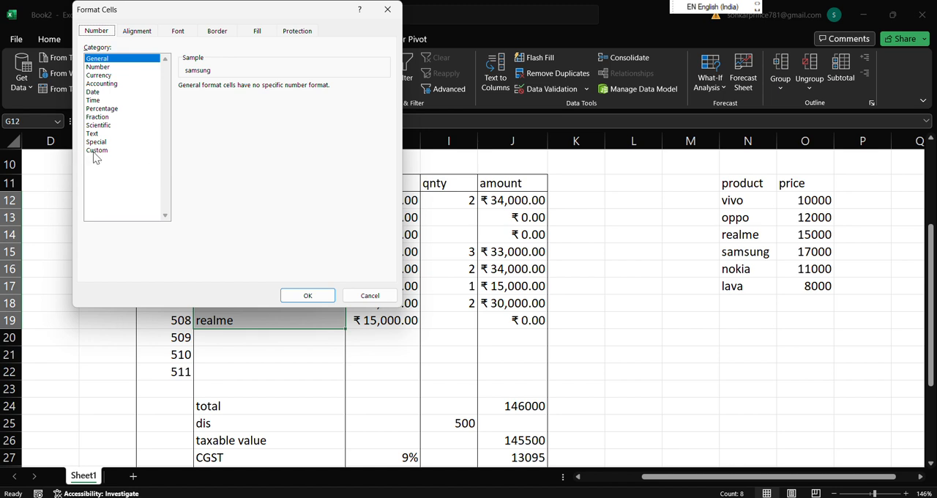
{"action": "left_click", "coordinate": [97, 150]}
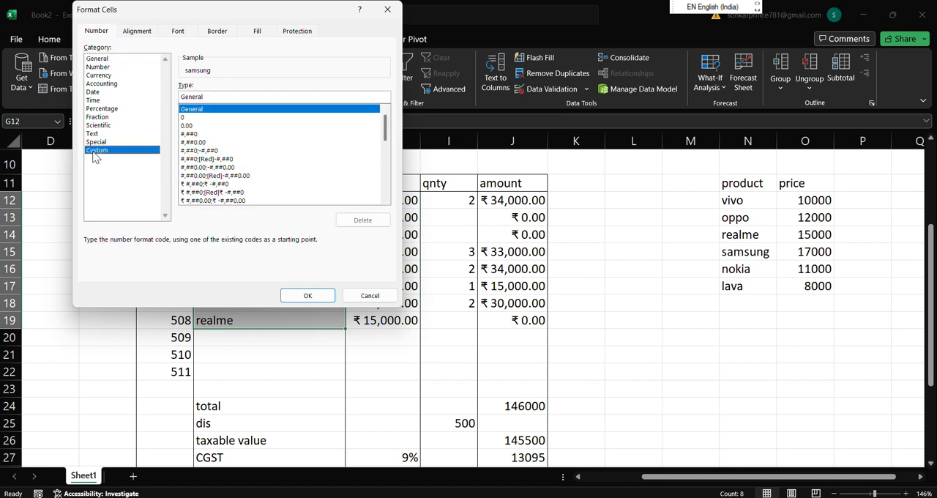
{"action": "left_click", "coordinate": [217, 100]}
{"action": "key", "text": "BackSpace"}
{"action": "key", "text": "BackSpace"}
{"action": "key", "text": "BackSpace"}
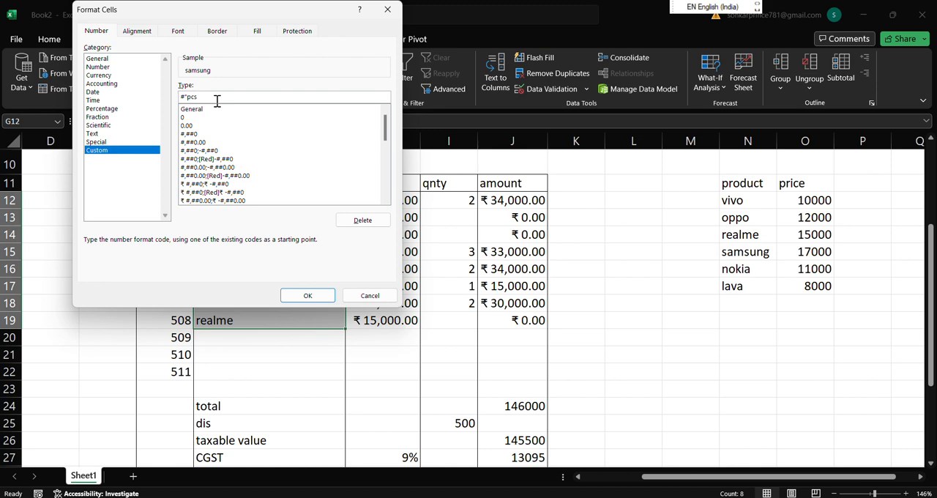
{"action": "left_click", "coordinate": [320, 295]}
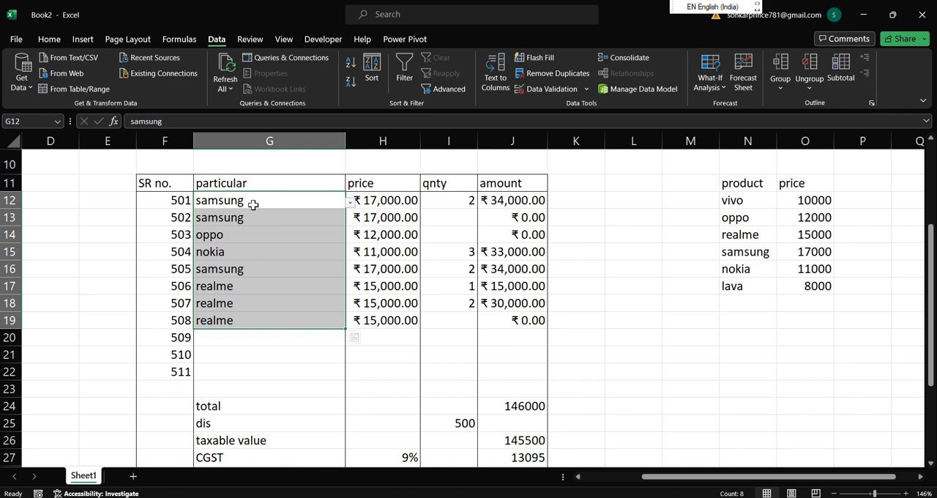
Review the custom number format of G12:G19 and check individual product cells in the particular column.
{"action": "key", "text": "ctrl+1"}
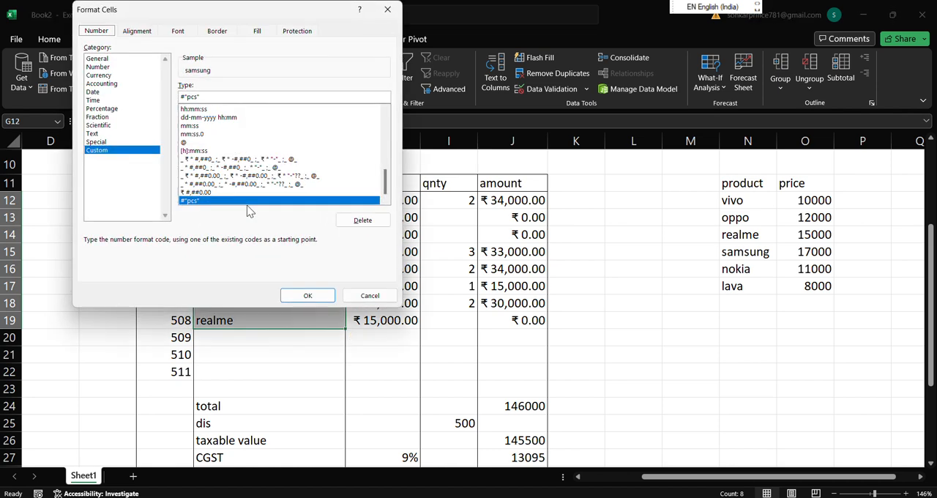
{"action": "left_click", "coordinate": [308, 295]}
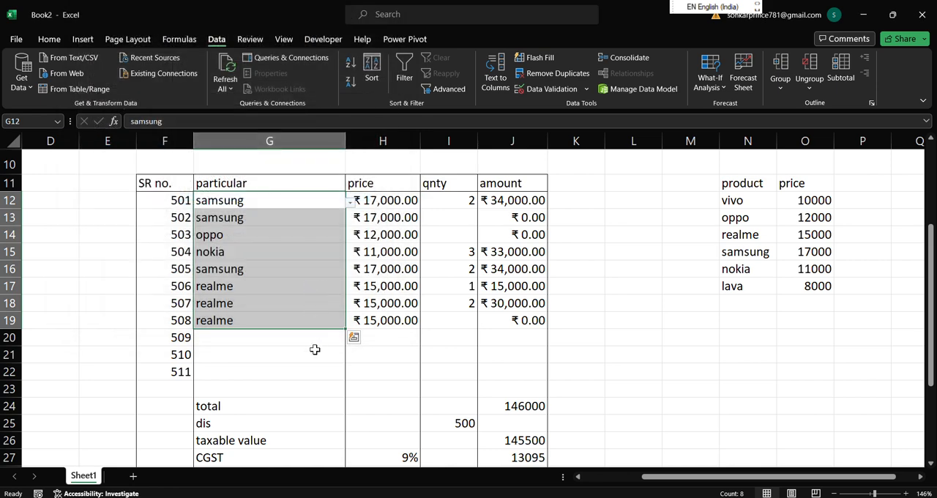
{"action": "left_click", "coordinate": [315, 352]}
{"action": "left_click", "coordinate": [236, 205]}
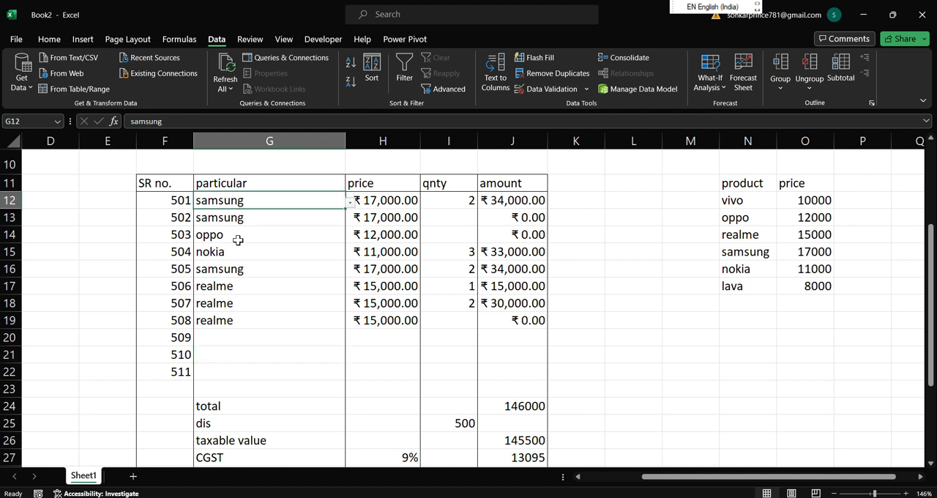
{"action": "left_click", "coordinate": [284, 240]}
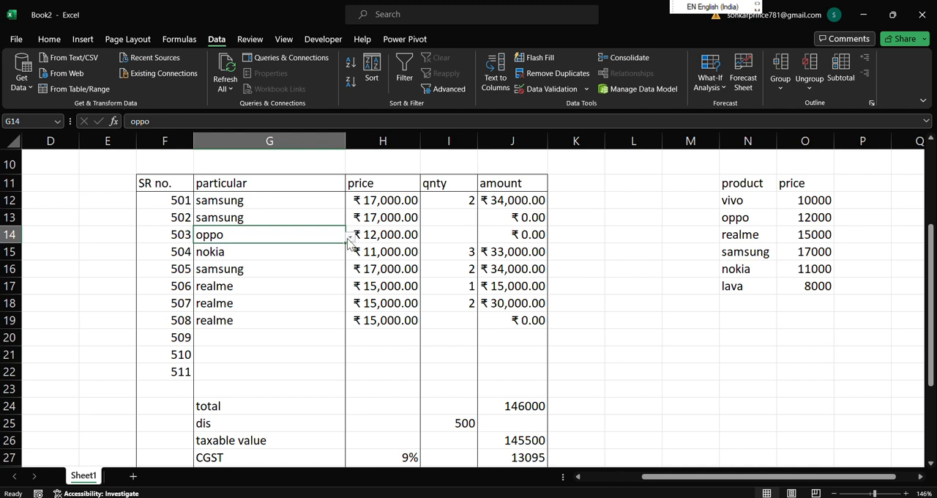
Fill the table header row F11:J11, from SR no. to amount, with yellow.
{"action": "double_click", "coordinate": [153, 184]}
{"action": "left_click_drag", "start_coordinate": [154, 184], "coordinate": [491, 183]}
{"action": "left_click", "coordinate": [575, 218]}
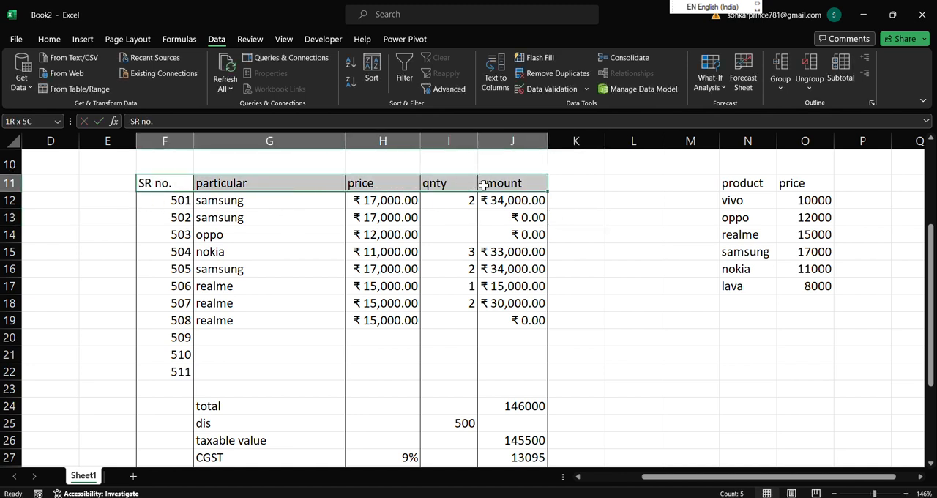
{"action": "left_click", "coordinate": [51, 39]}
{"action": "left_click", "coordinate": [173, 82]}
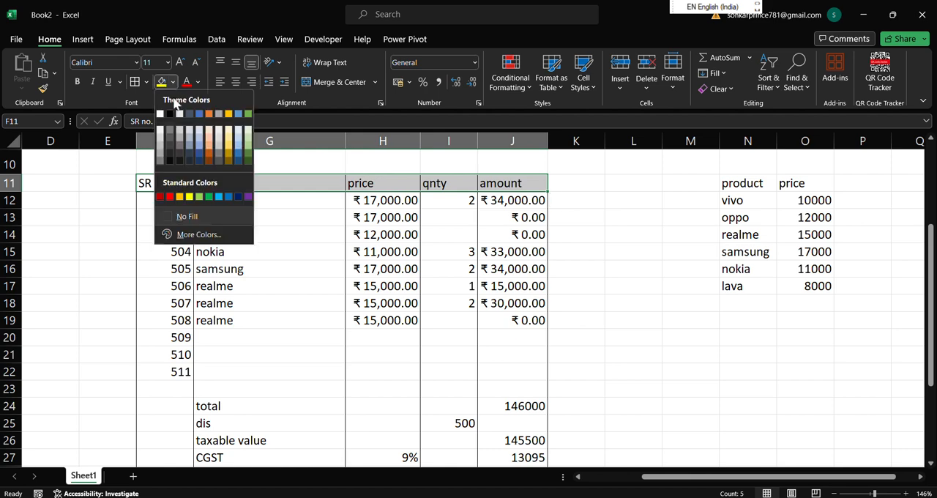
{"action": "left_click", "coordinate": [179, 197]}
Fill the merged Grand Total label cell in row 30 with the standard light blue color.
{"action": "scroll", "coordinate": [379, 331], "scroll_direction": "down", "scroll_amount": 6}
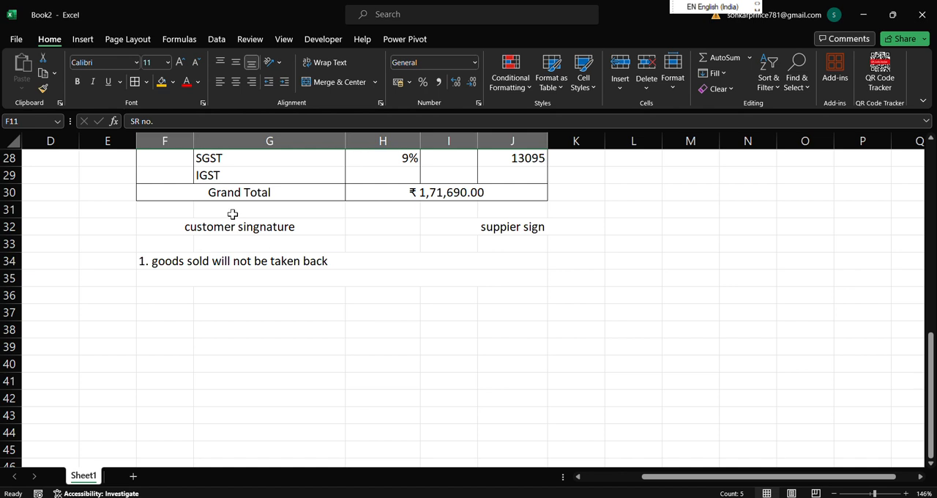
{"action": "left_click", "coordinate": [170, 191]}
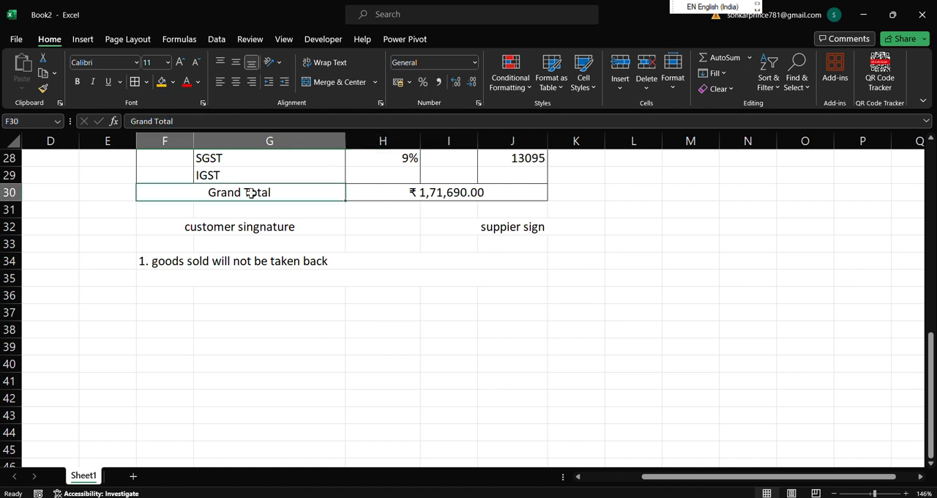
{"action": "left_click", "coordinate": [173, 83]}
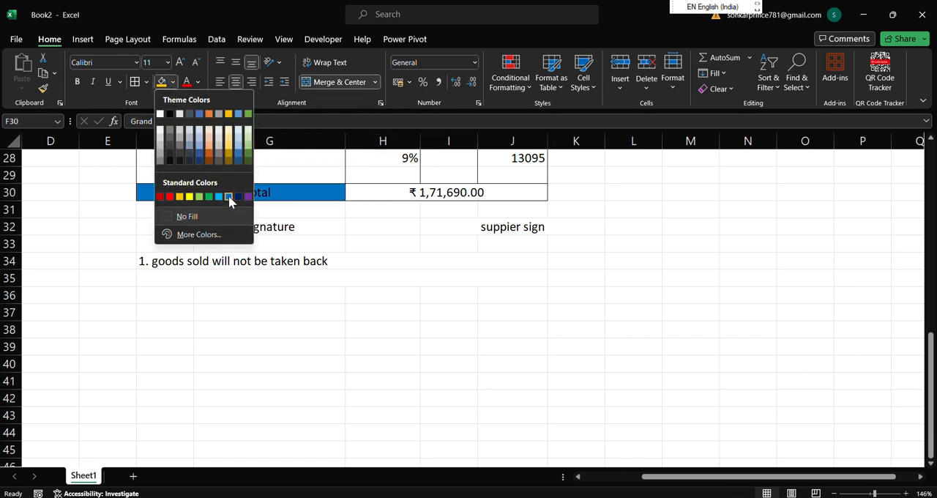
{"action": "left_click", "coordinate": [218, 196]}
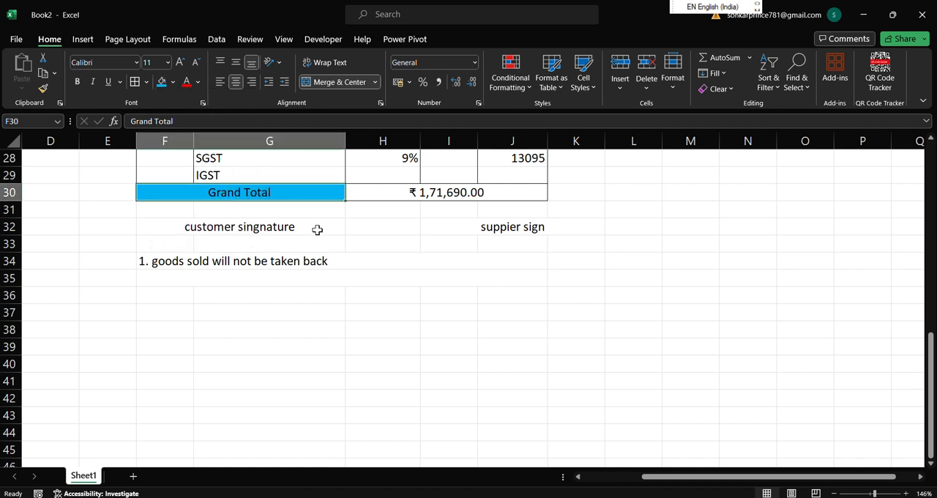
Make the grand total amount in H30 and the signature and terms cells F32:K34 bold.
{"action": "left_click", "coordinate": [446, 196]}
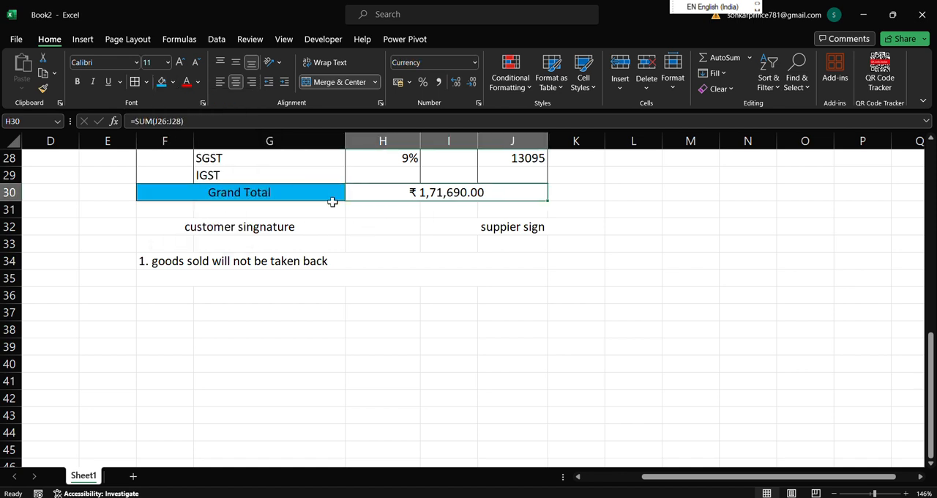
{"action": "left_click", "coordinate": [77, 82]}
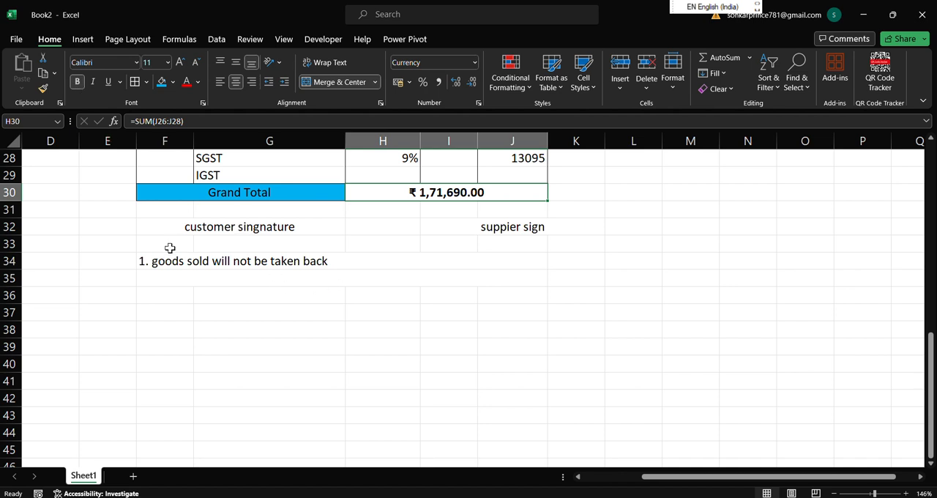
{"action": "left_click_drag", "start_coordinate": [176, 224], "coordinate": [307, 262]}
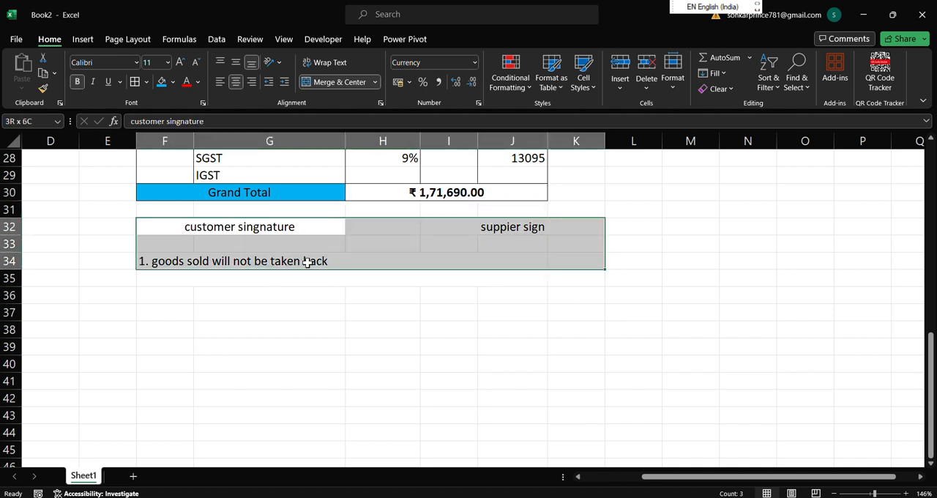
{"action": "left_click", "coordinate": [78, 82]}
{"action": "left_click", "coordinate": [428, 333]}
Preview the bill sheet's printout to check how it fits on the page, and return to the sheet.
{"action": "scroll", "coordinate": [546, 341], "scroll_direction": "up", "scroll_amount": 6}
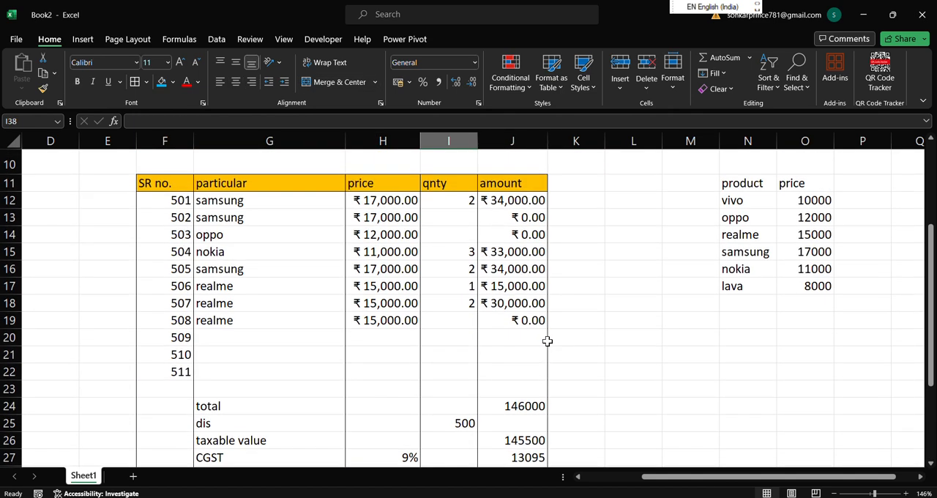
{"action": "scroll", "coordinate": [632, 375], "scroll_direction": "up", "scroll_amount": 3}
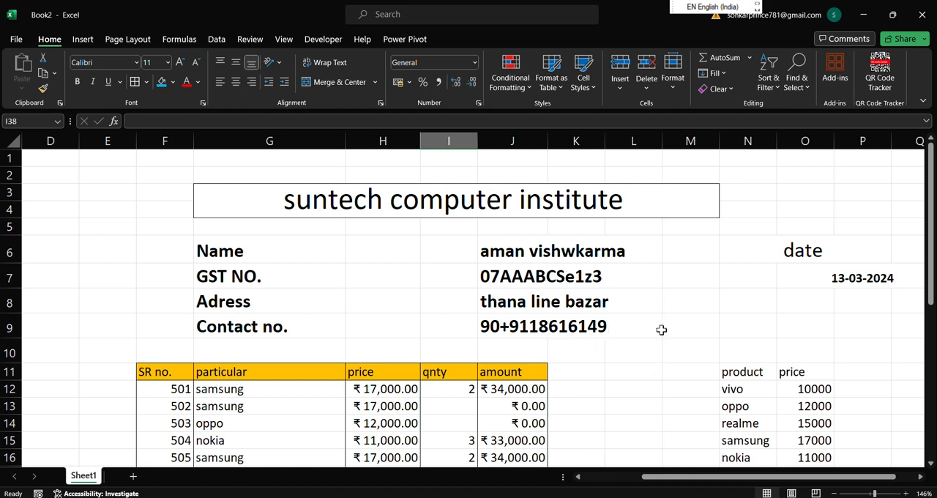
{"action": "key", "text": "ctrl+p"}
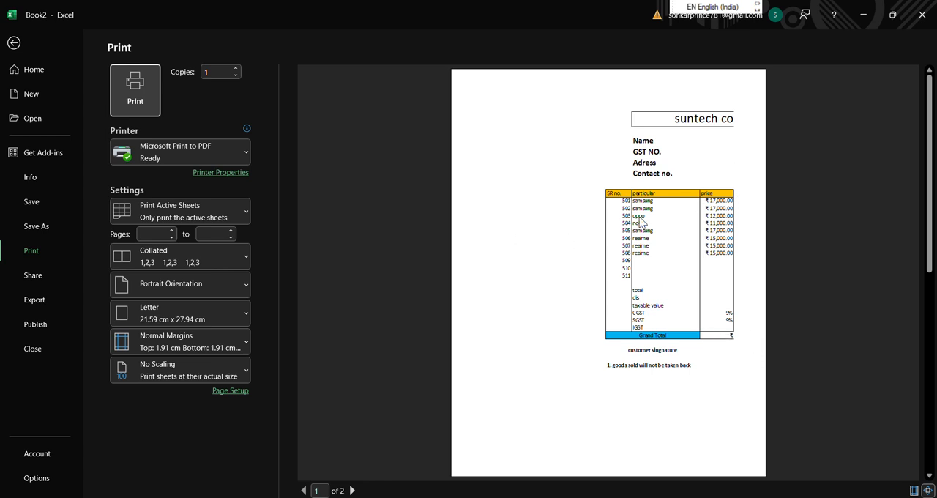
{"action": "left_click", "coordinate": [12, 45]}
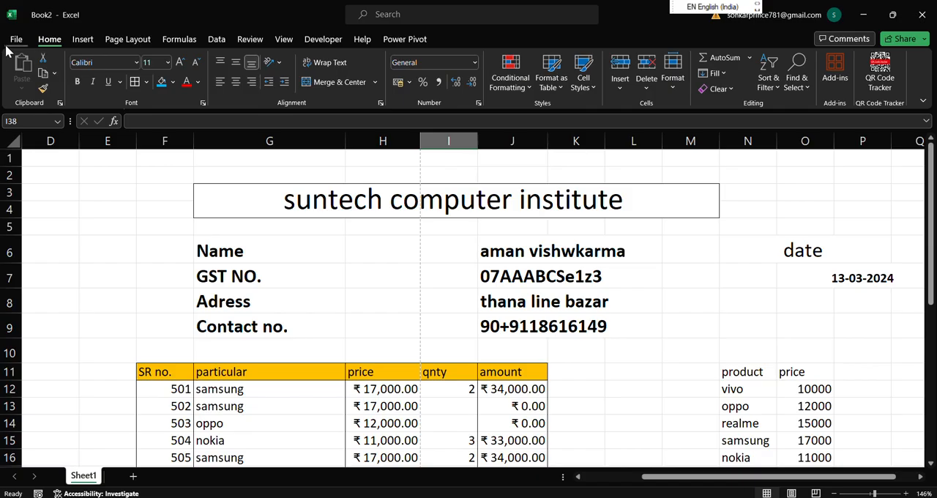
Reduce the sheet's print scale to 50% and check the bill's fit in the print preview.
{"action": "left_click", "coordinate": [139, 38]}
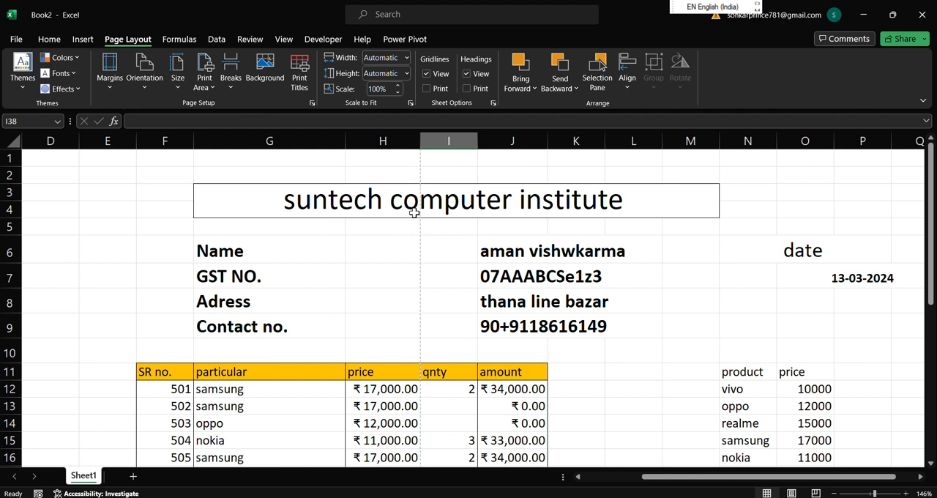
{"action": "left_click", "coordinate": [866, 493]}
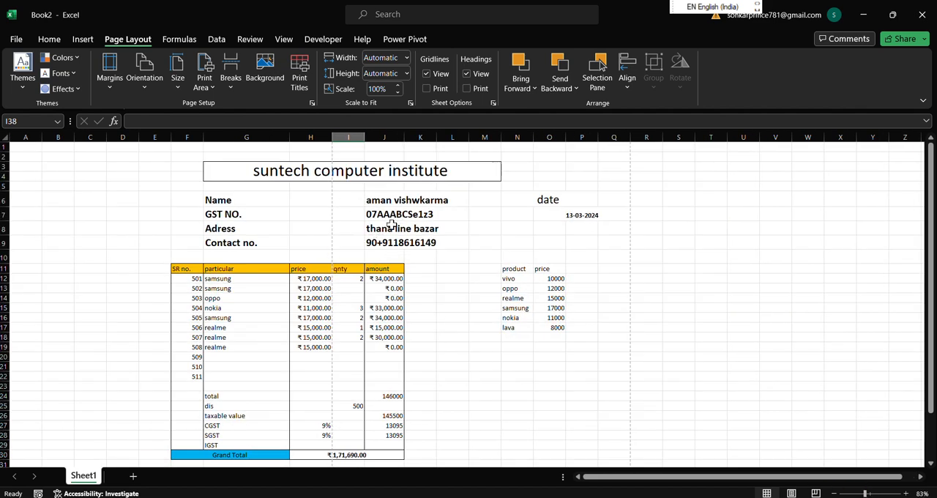
{"action": "left_click", "coordinate": [398, 93]}
{"action": "left_click", "coordinate": [398, 93]}
{"action": "left_click", "coordinate": [398, 93]}
{"action": "left_click", "coordinate": [398, 93]}
{"action": "left_click", "coordinate": [398, 93]}
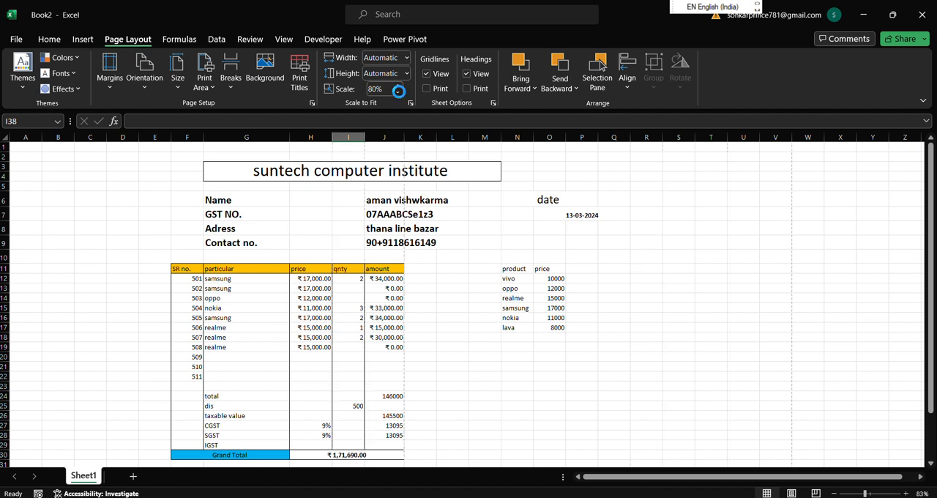
{"action": "left_click", "coordinate": [398, 92]}
{"action": "left_click", "coordinate": [398, 93]}
{"action": "left_click", "coordinate": [398, 93]}
{"action": "left_click", "coordinate": [398, 93]}
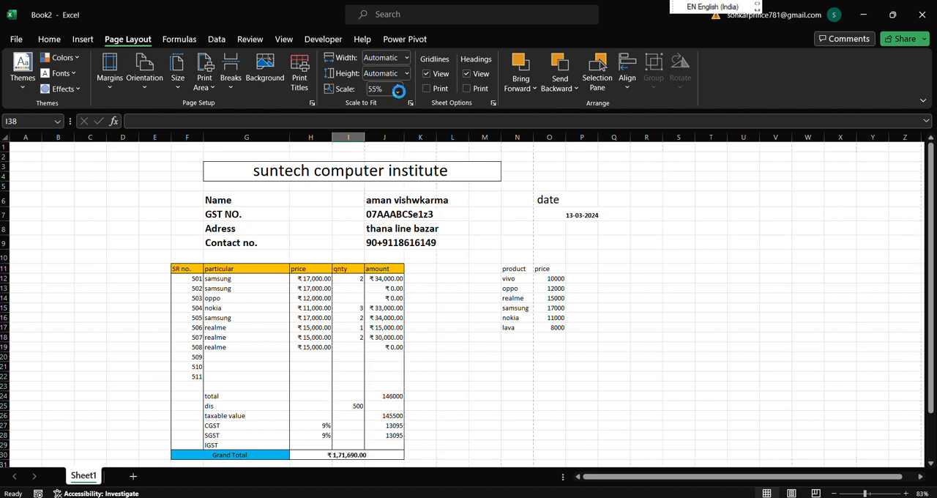
{"action": "left_click", "coordinate": [398, 93]}
{"action": "key", "text": "ctrl+p"}
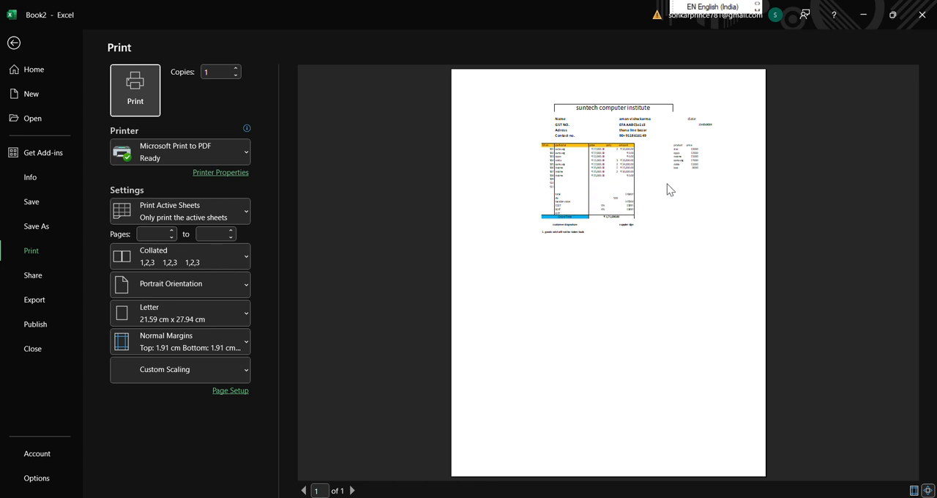
{"action": "key", "text": "Escape"}
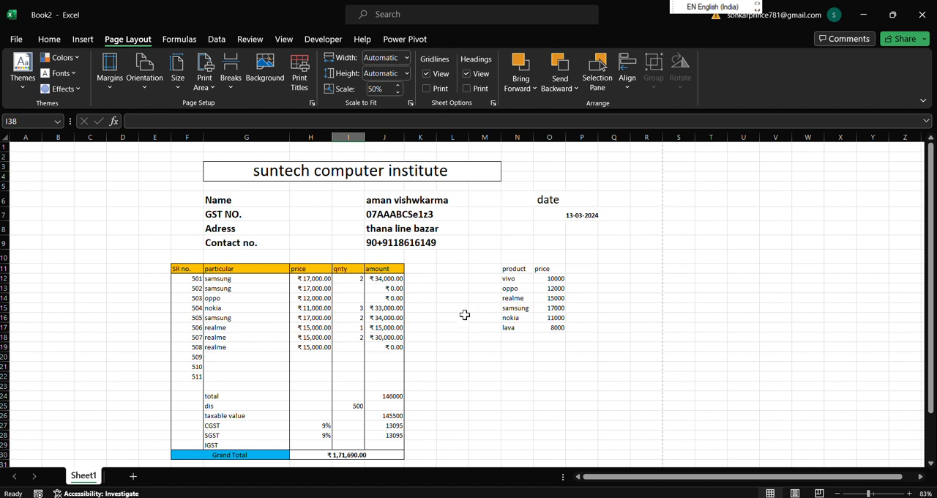